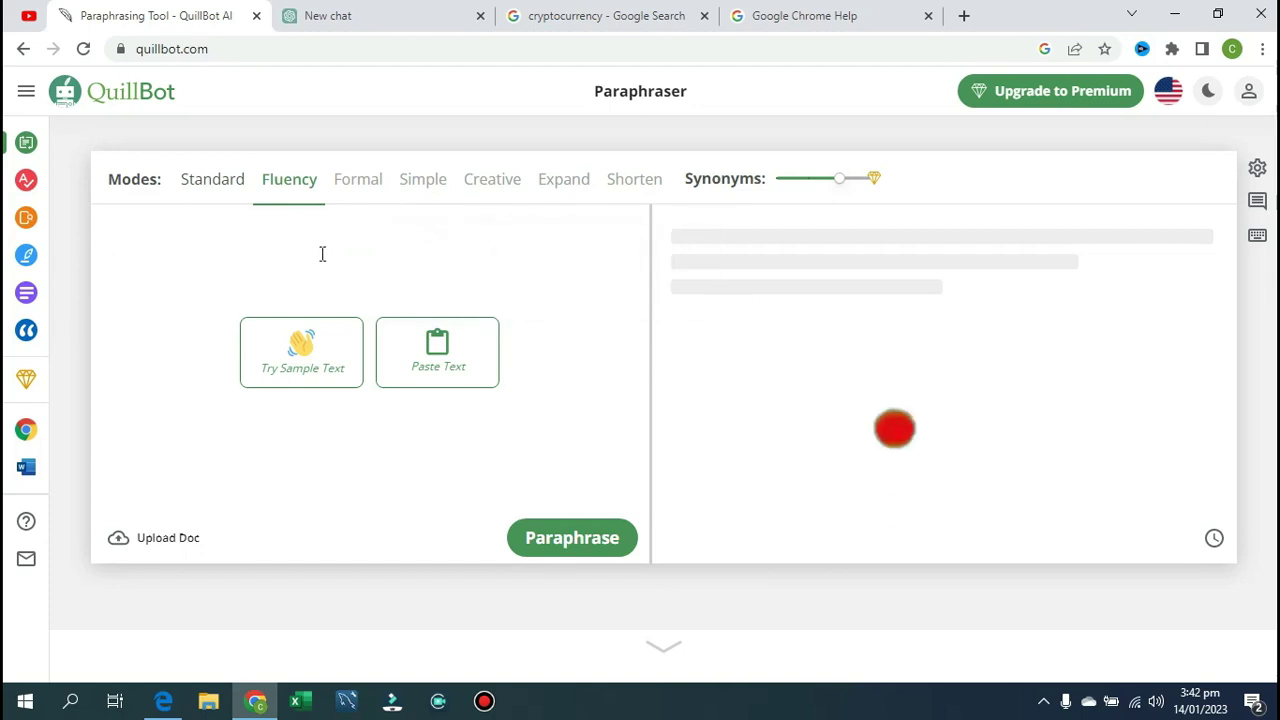
Expand the navigation to examine QuillBot's available writing tools, and collapse it again
left_click(34, 110)
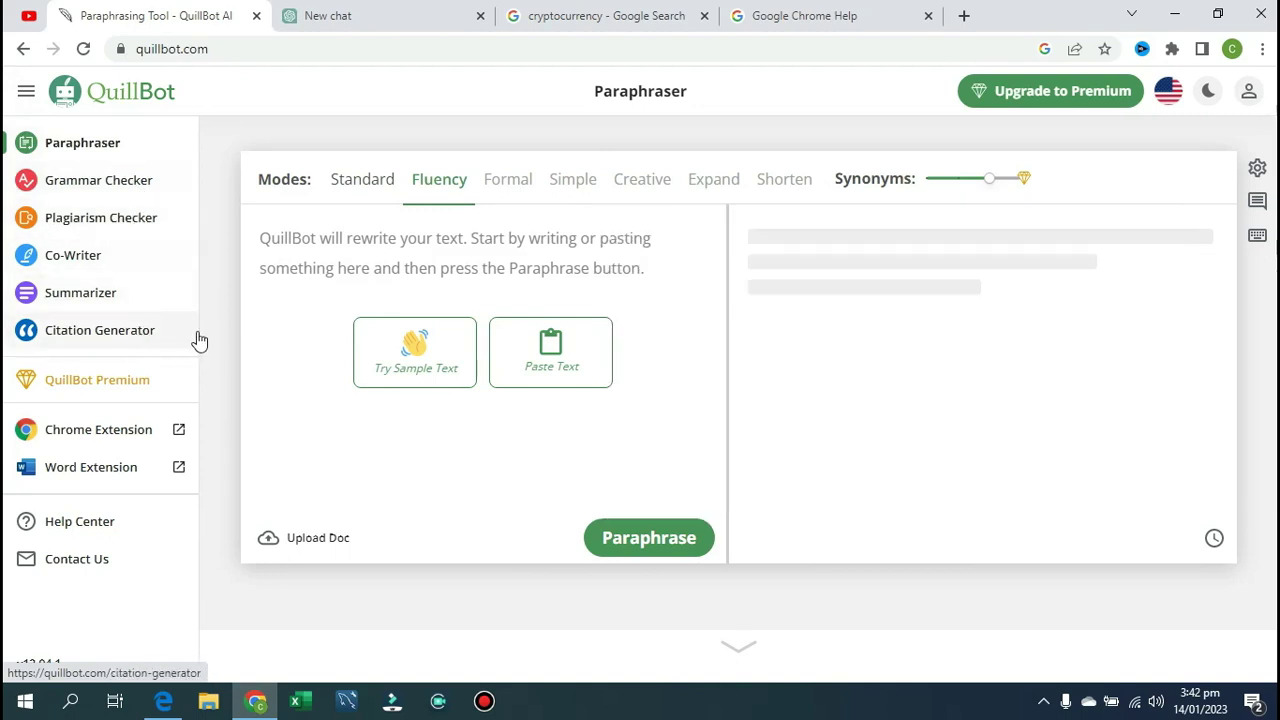
left_click(316, 273)
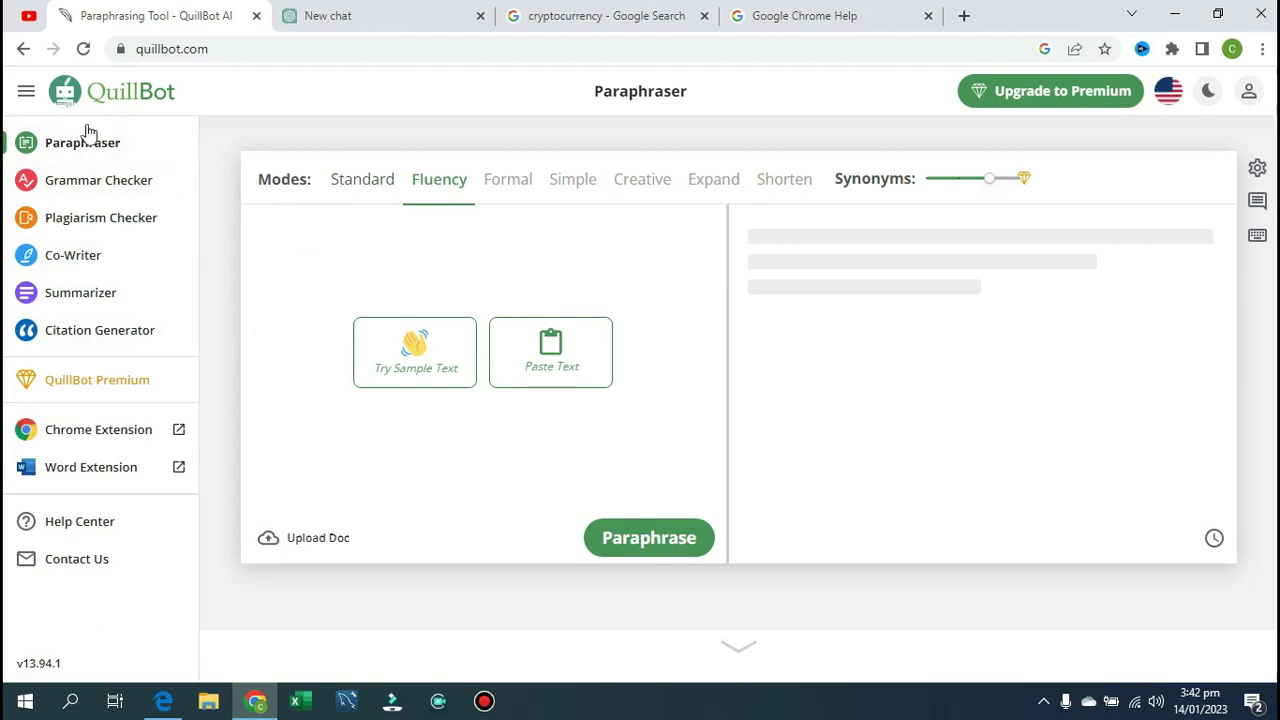
left_click(24, 93)
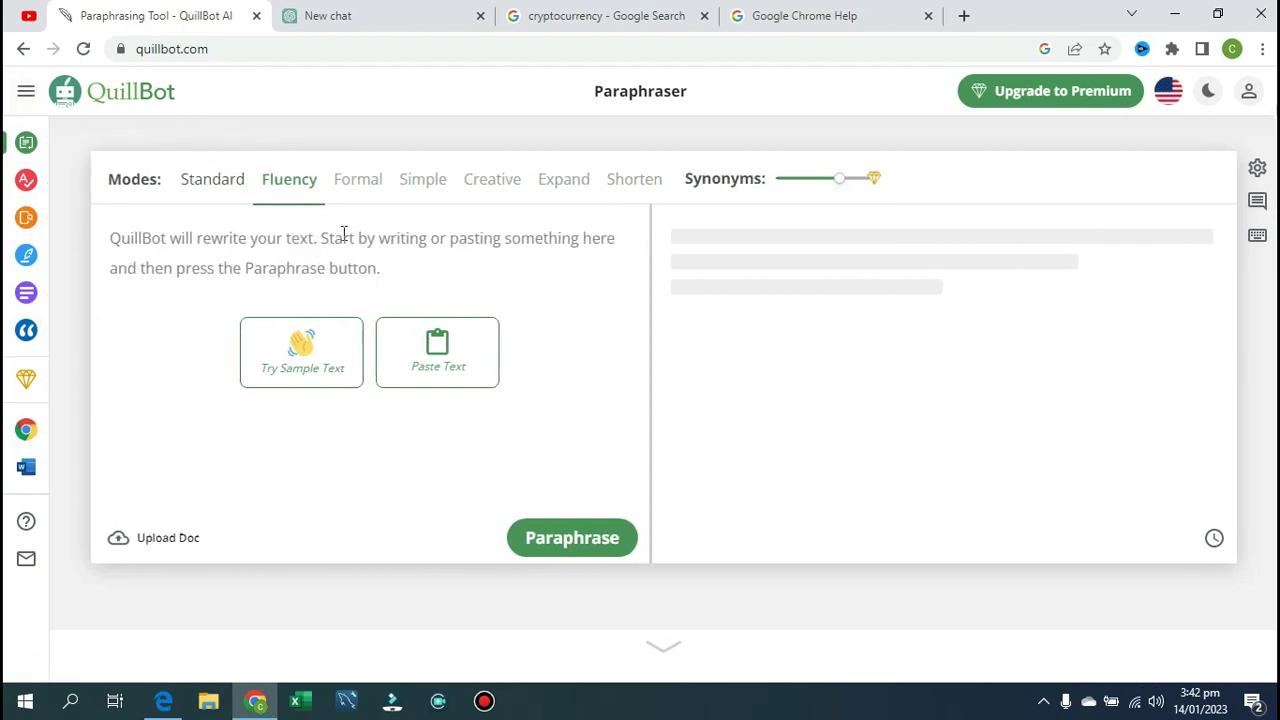
left_click(279, 273)
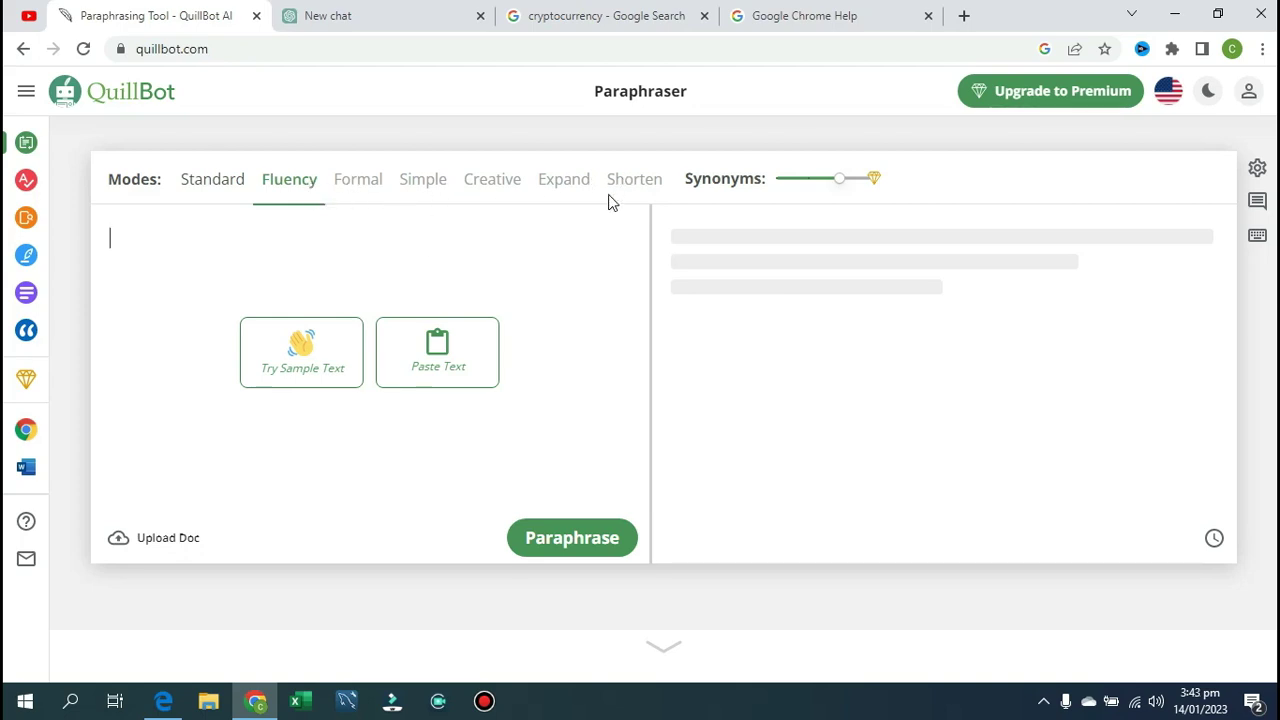
left_click(370, 20)
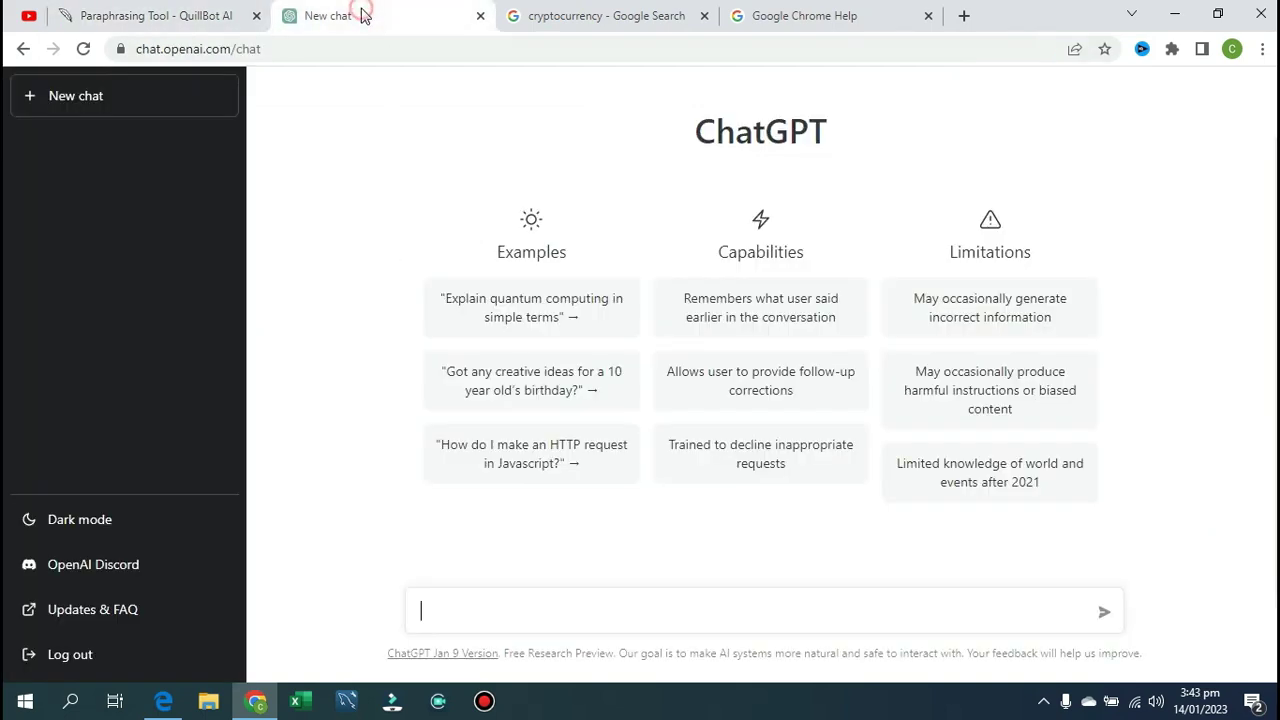
left_click(195, 20)
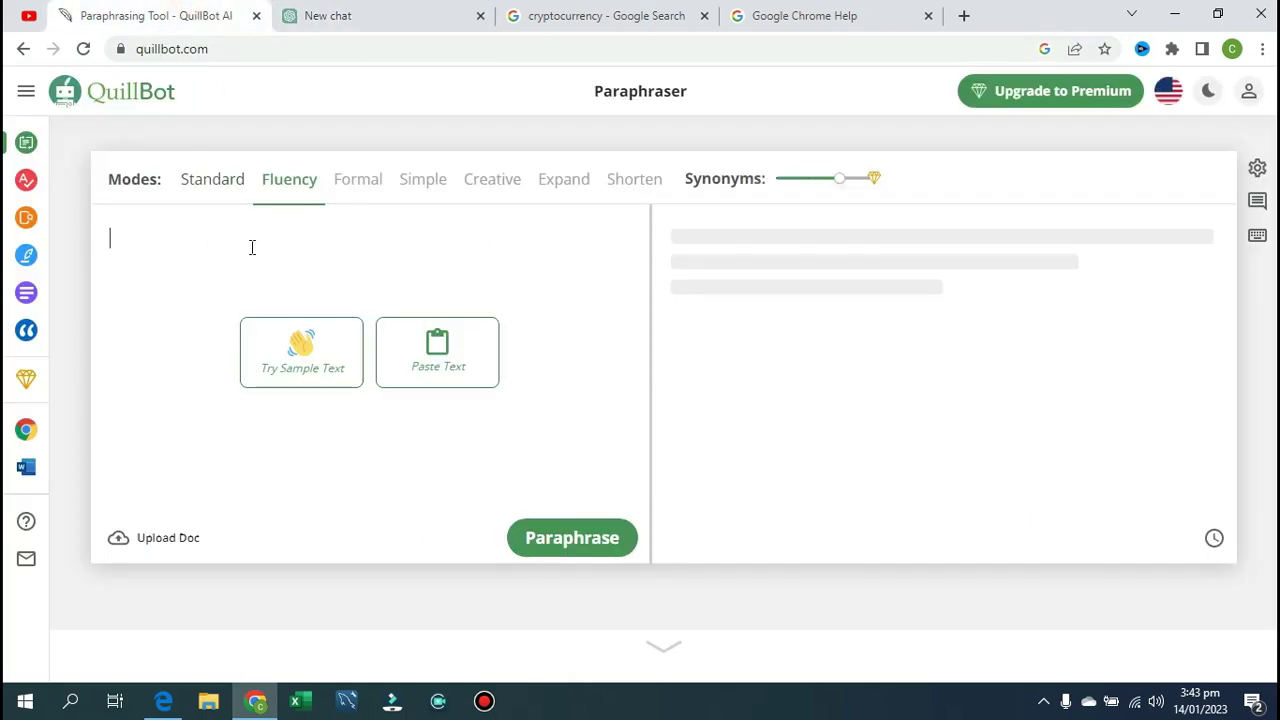
left_click(352, 20)
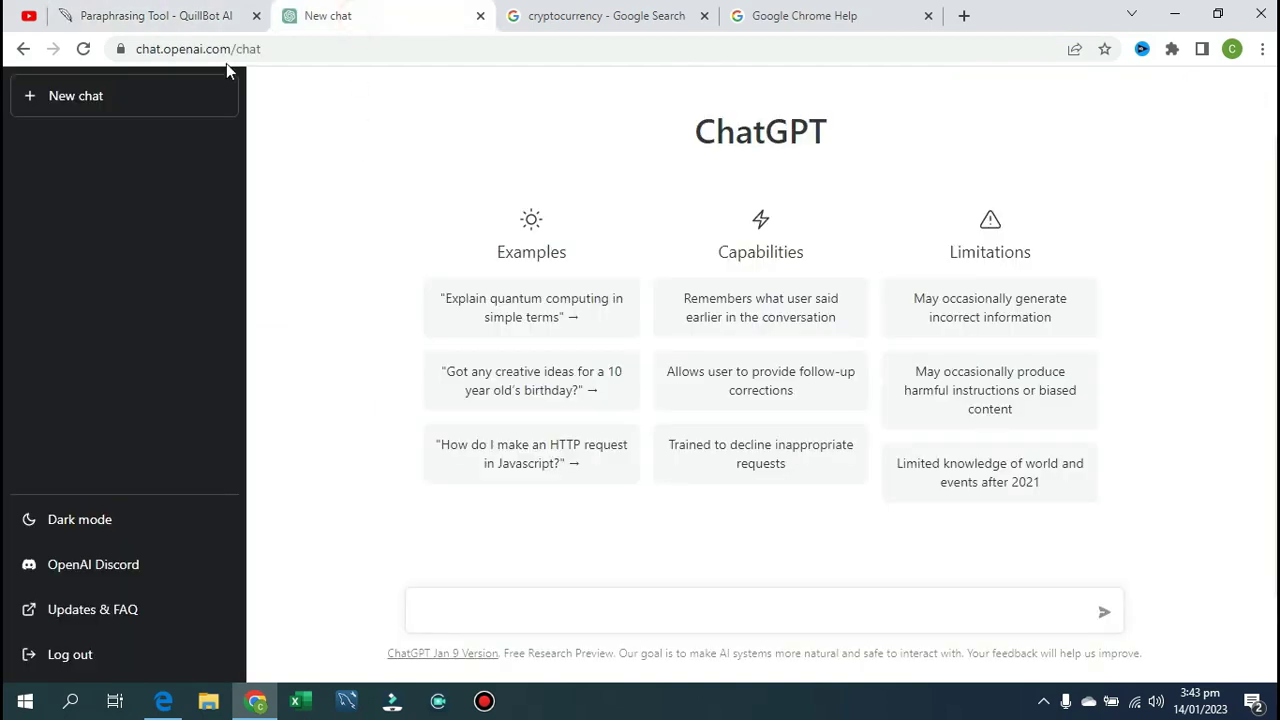
left_click(166, 16)
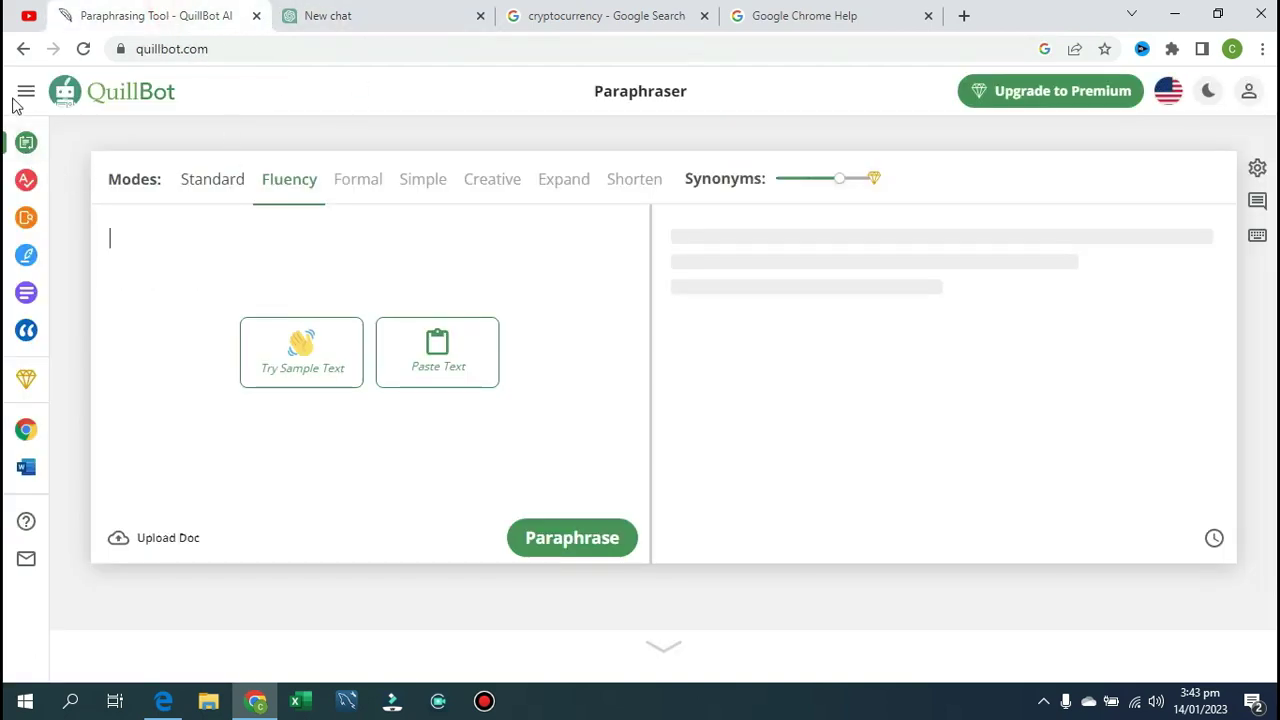
left_click(336, 10)
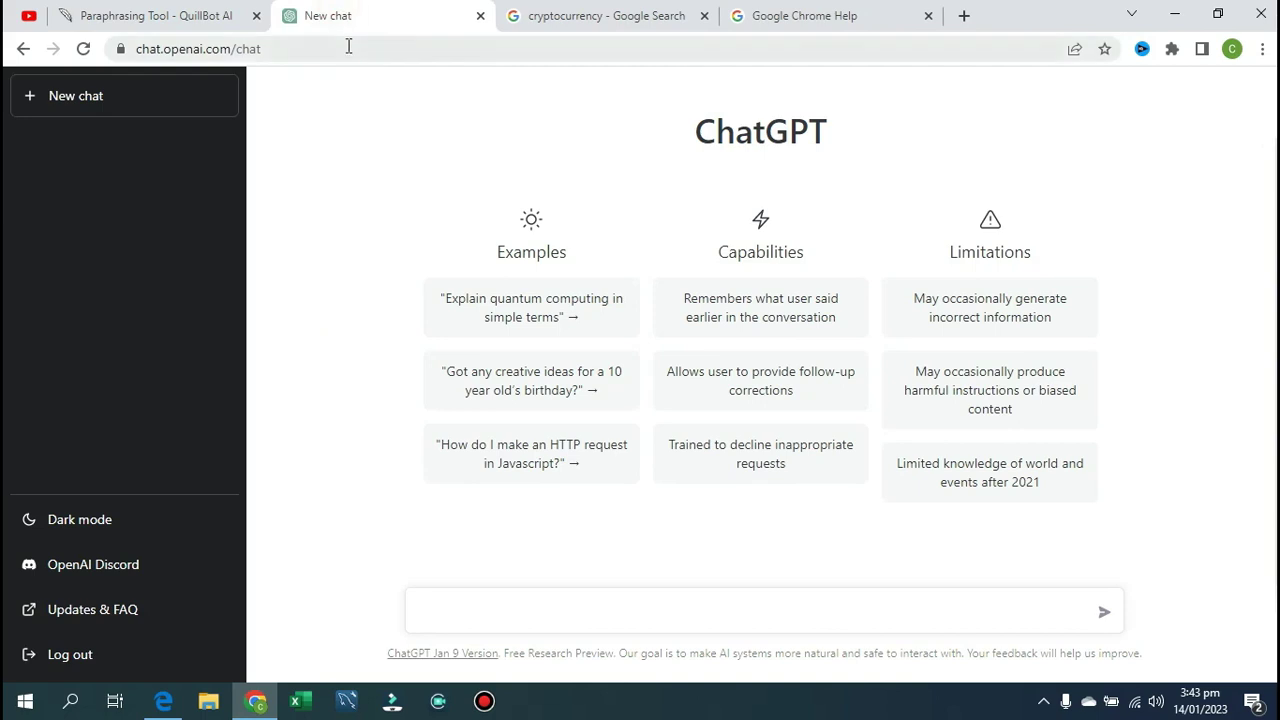
left_click(169, 22)
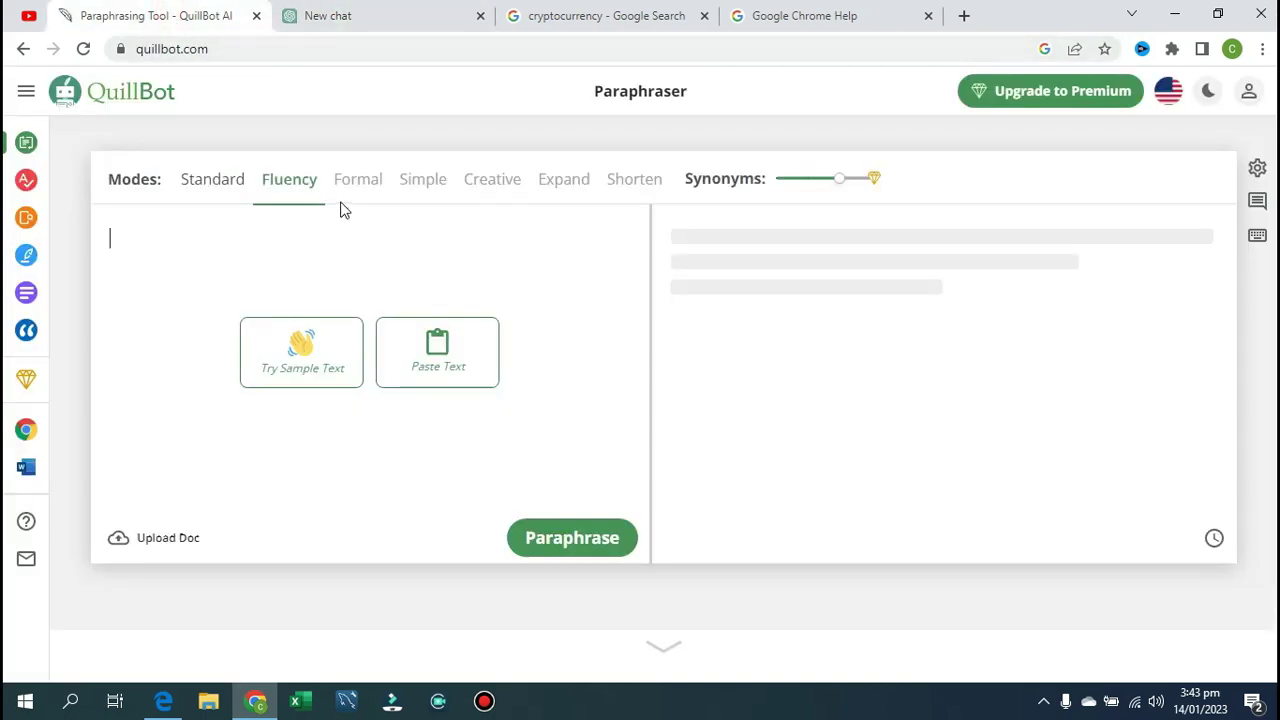
mouse_move(390, 195)
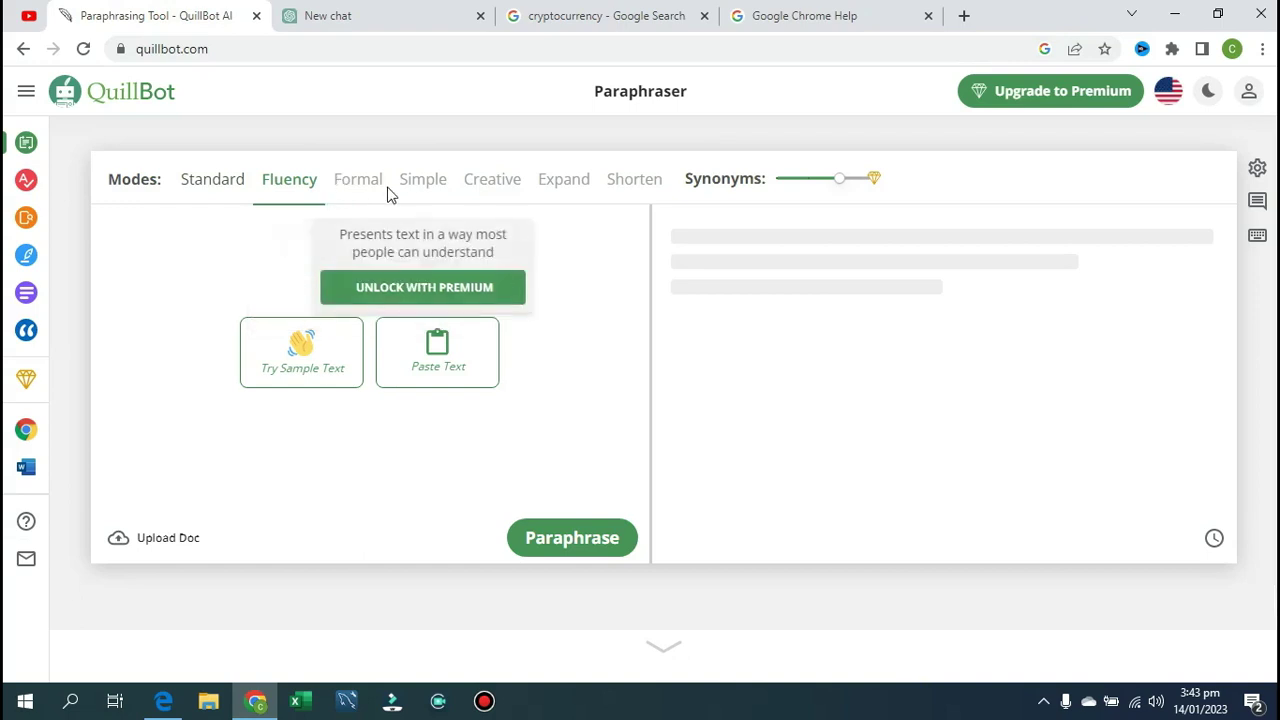
mouse_move(573, 197)
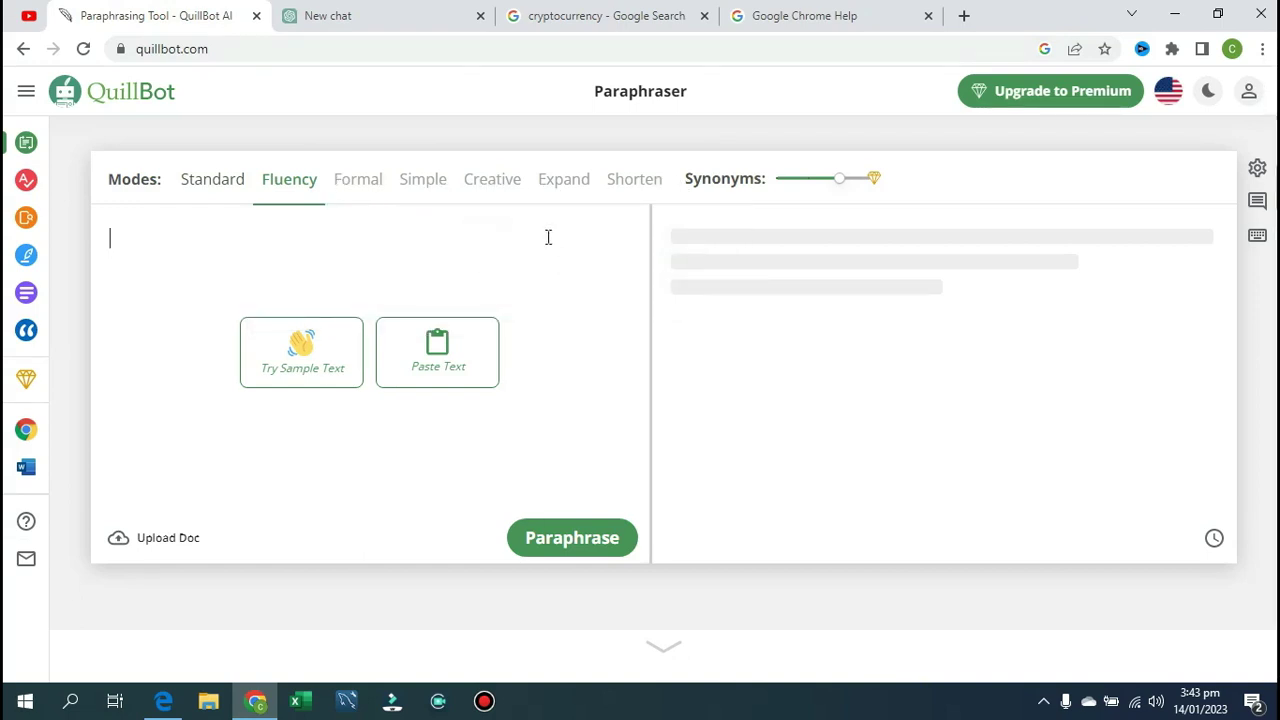
left_click(380, 20)
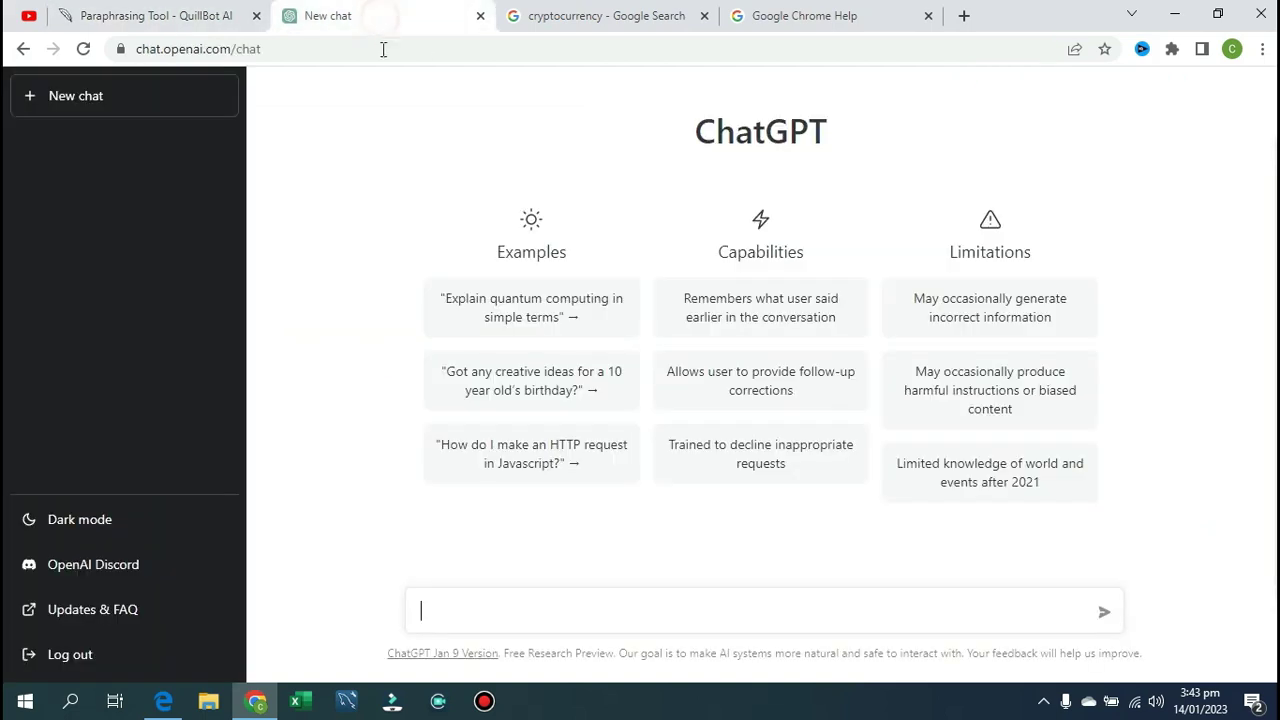
left_click(175, 18)
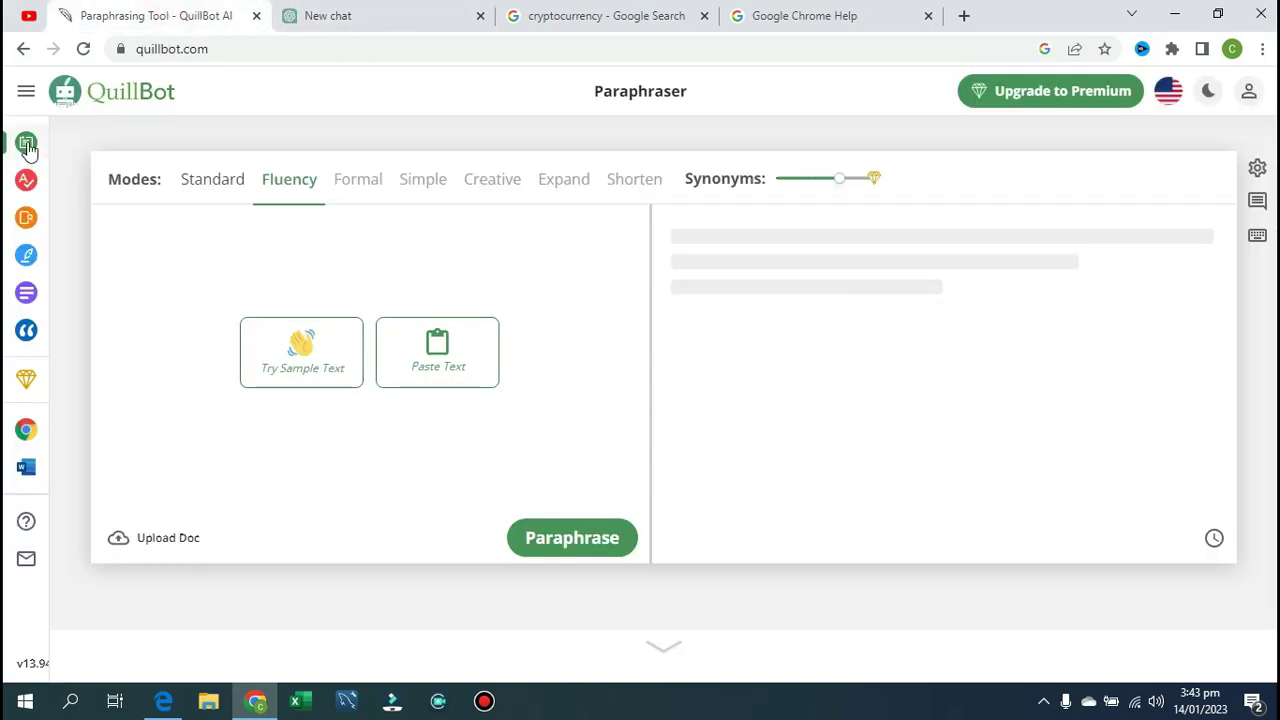
mouse_move(26, 145)
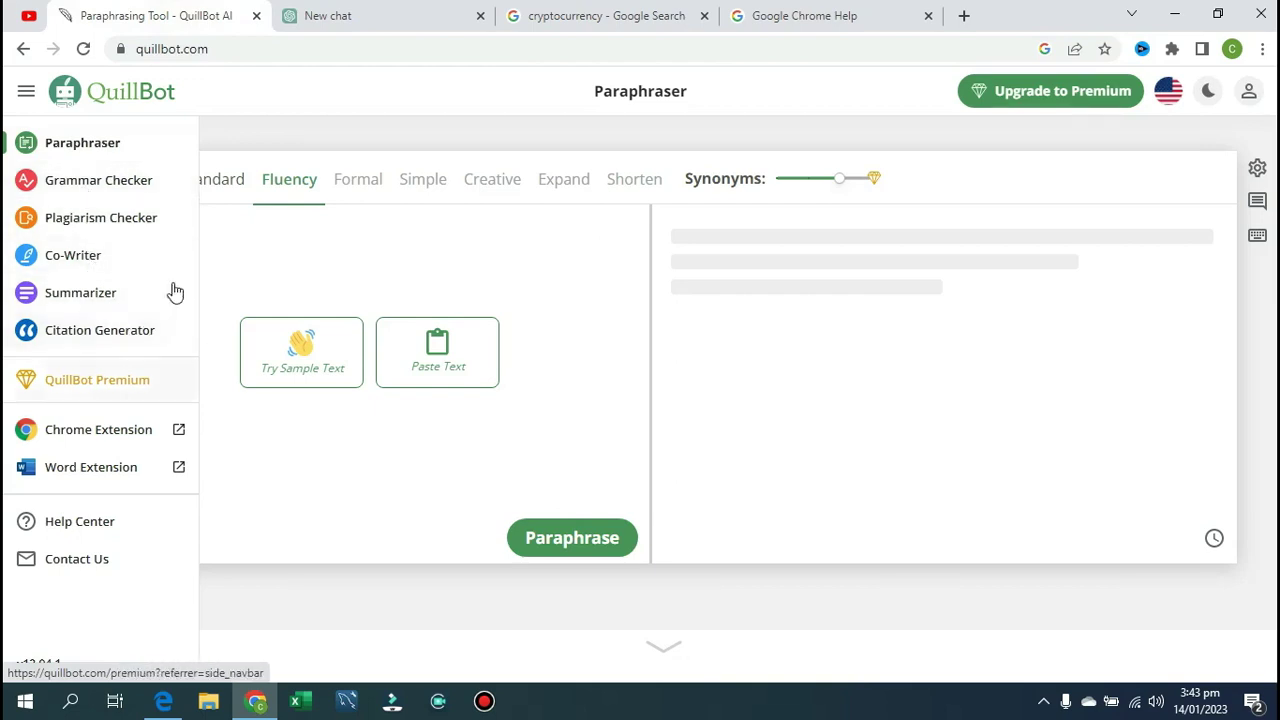
mouse_move(158, 255)
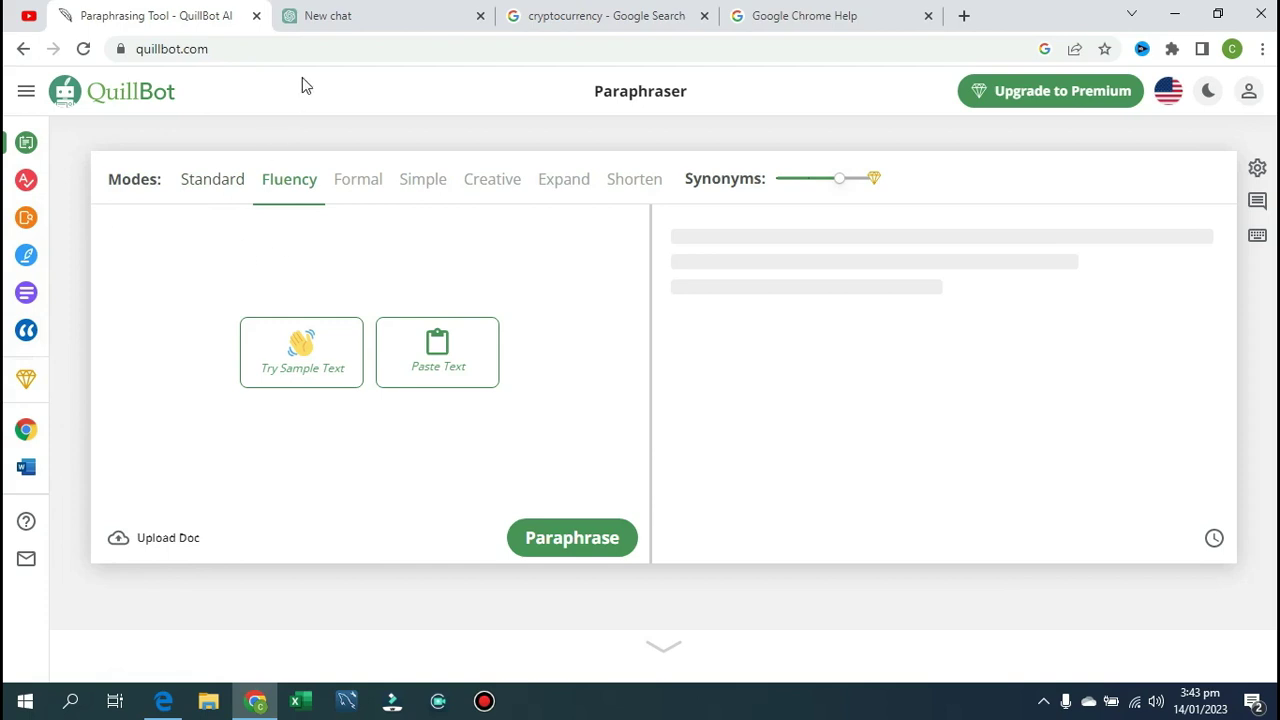
left_click(326, 15)
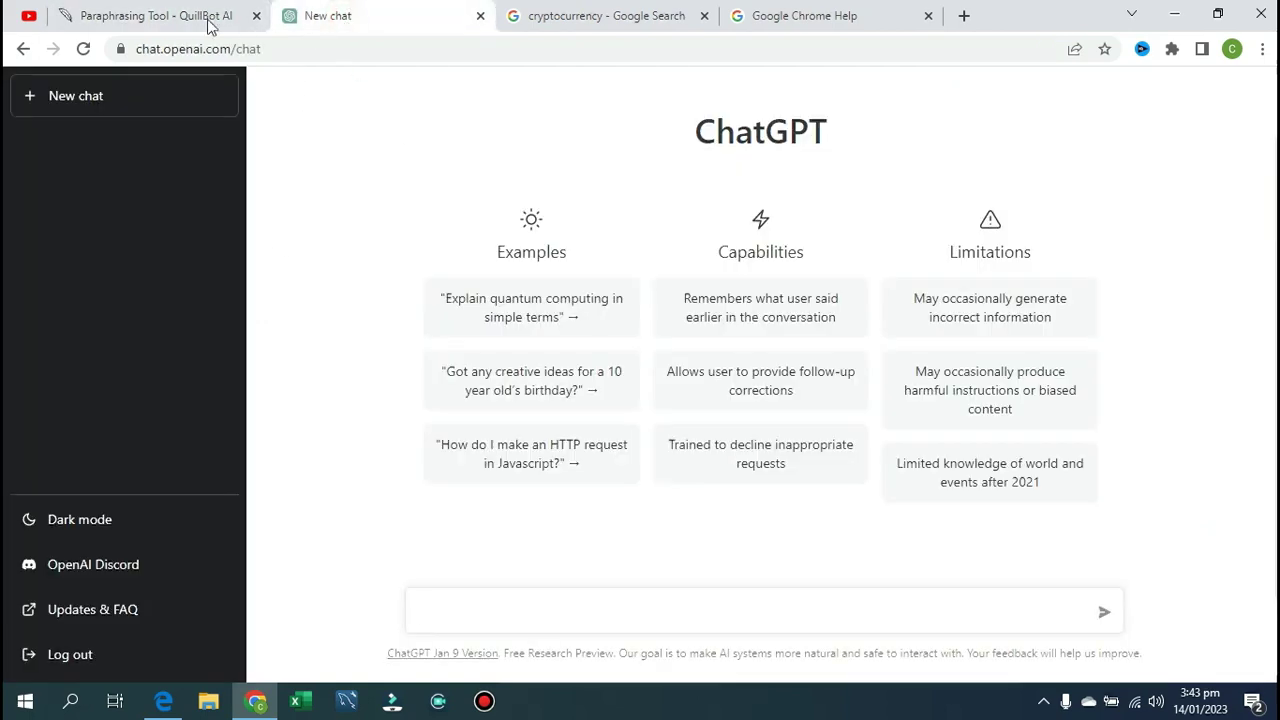
left_click(172, 14)
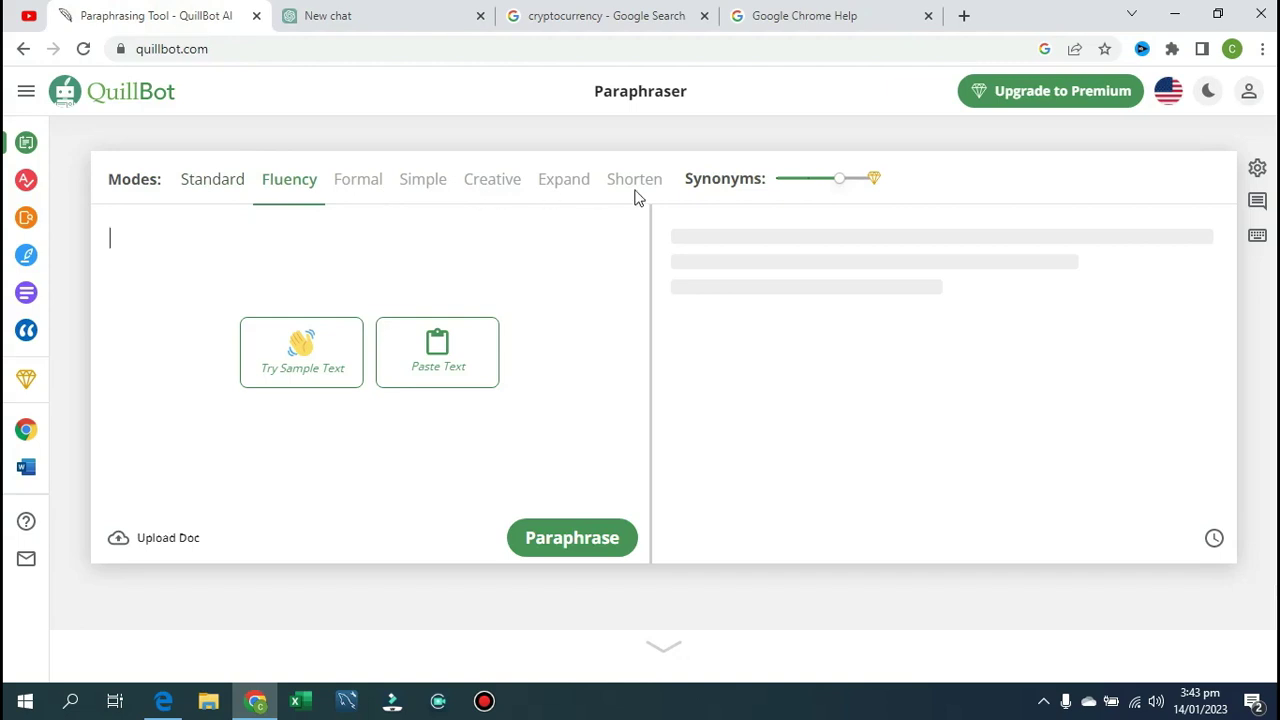
left_click(545, 18)
left_click(397, 10)
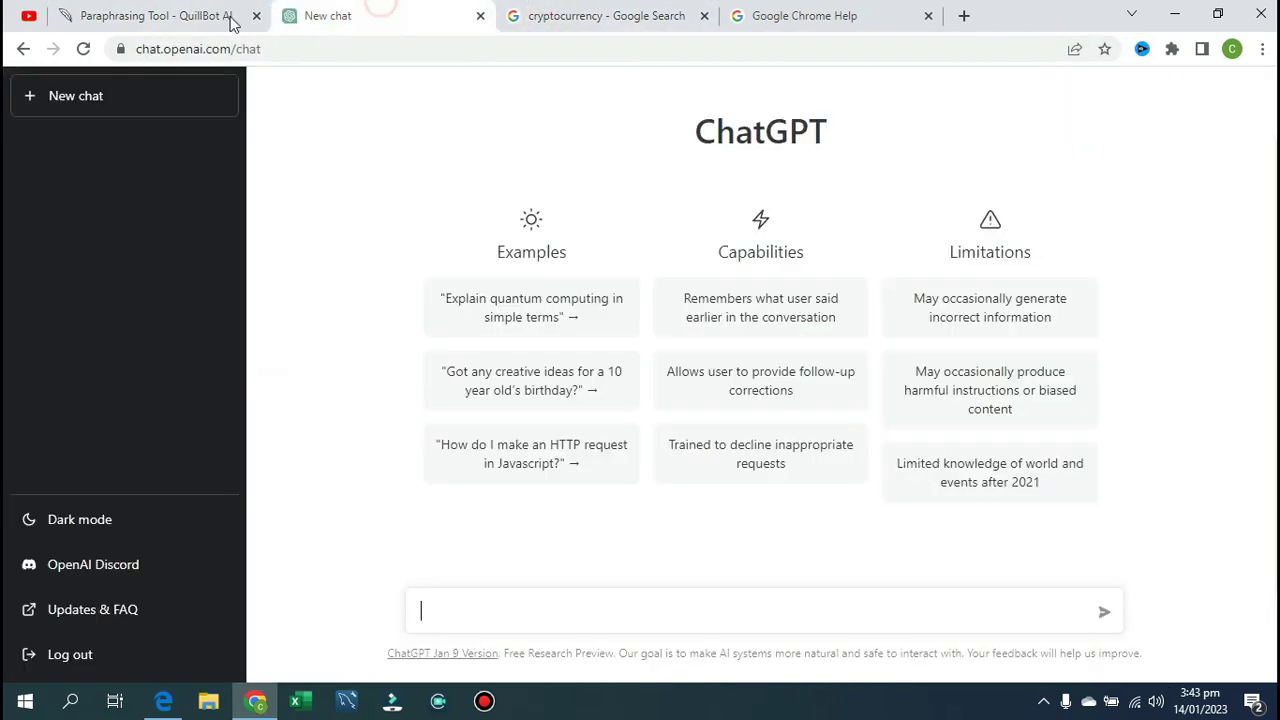
left_click(186, 14)
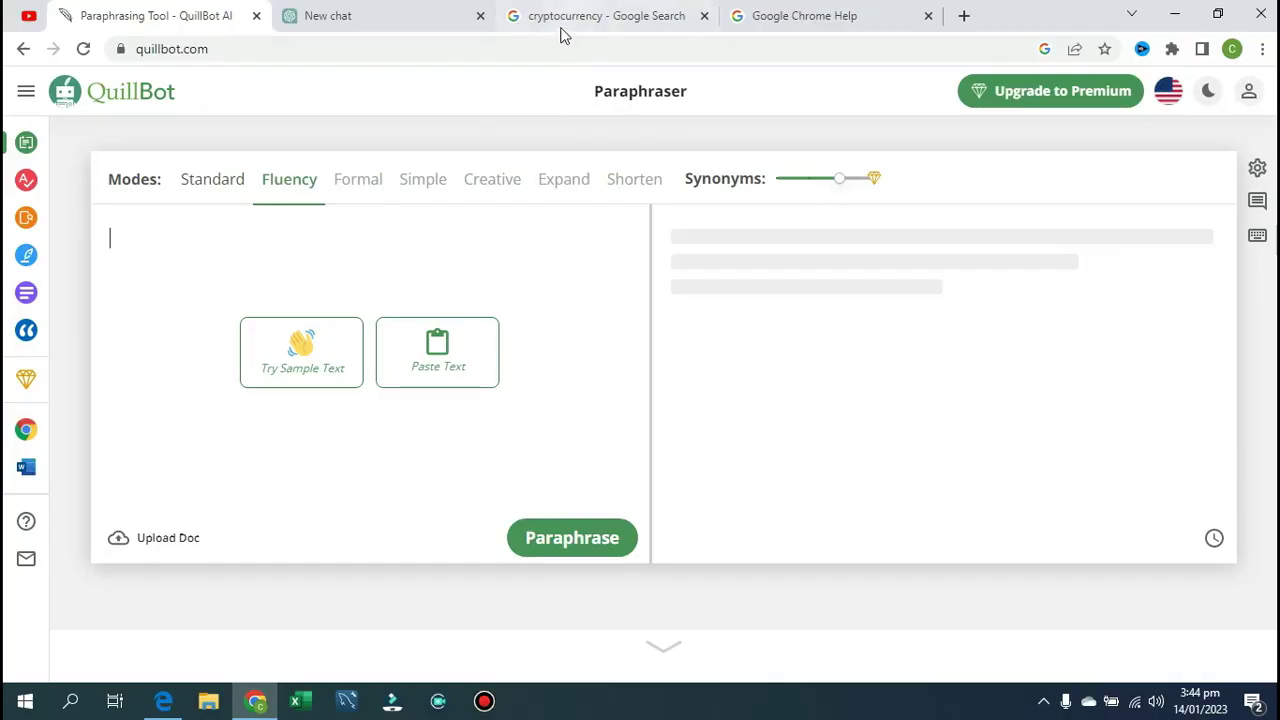
left_click(560, 16)
left_click(183, 16)
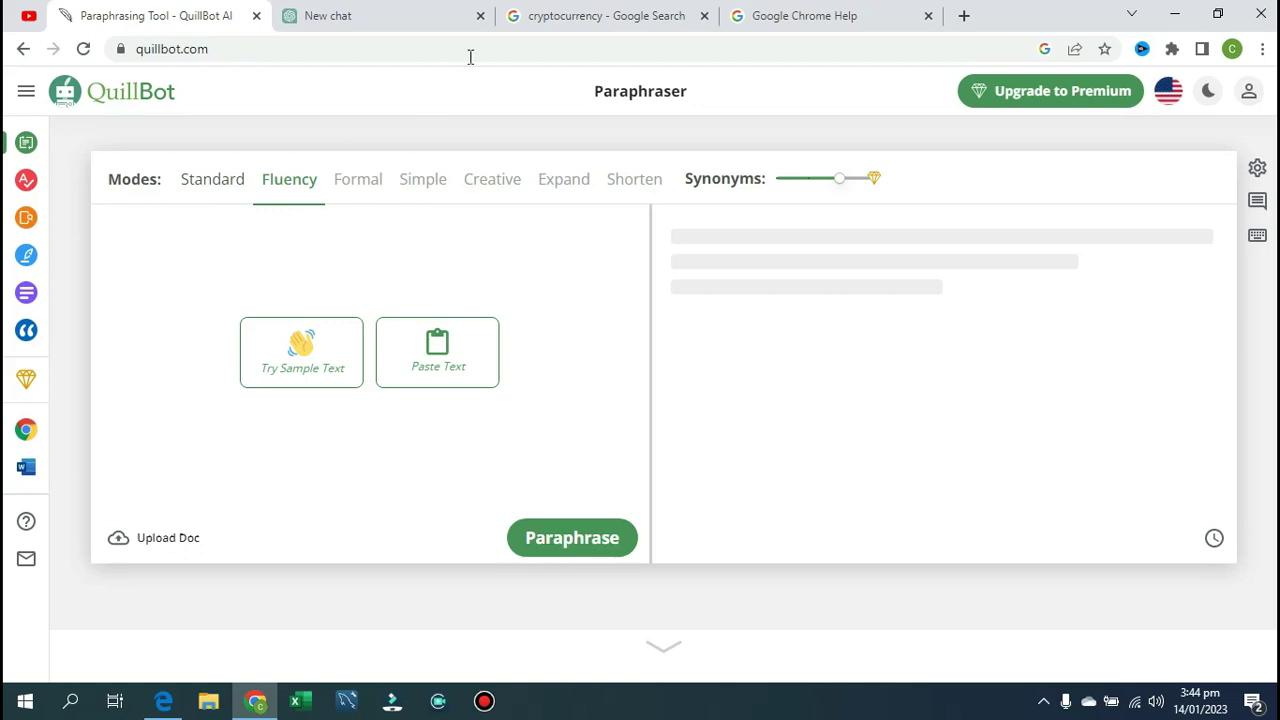
Search Google for "cryptocurrency" and open Kaspersky's article "What is cryptocurrency and how does it work?"
left_click(537, 10)
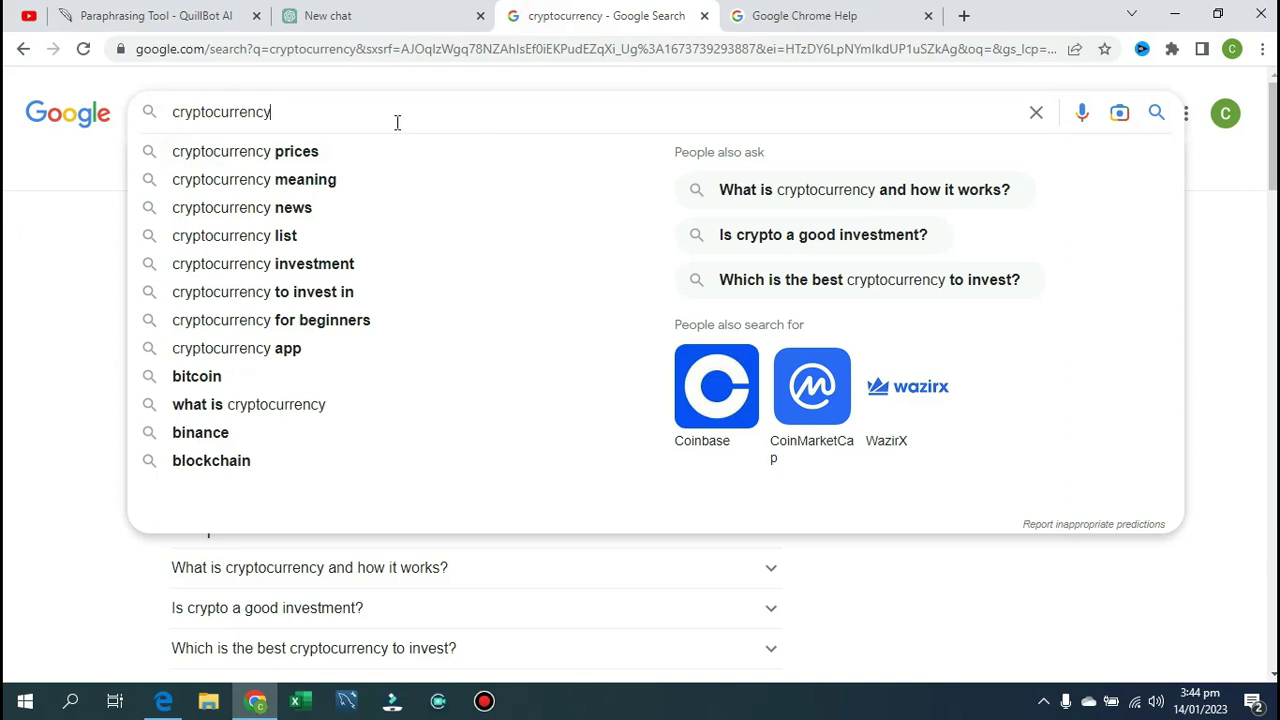
key("Return")
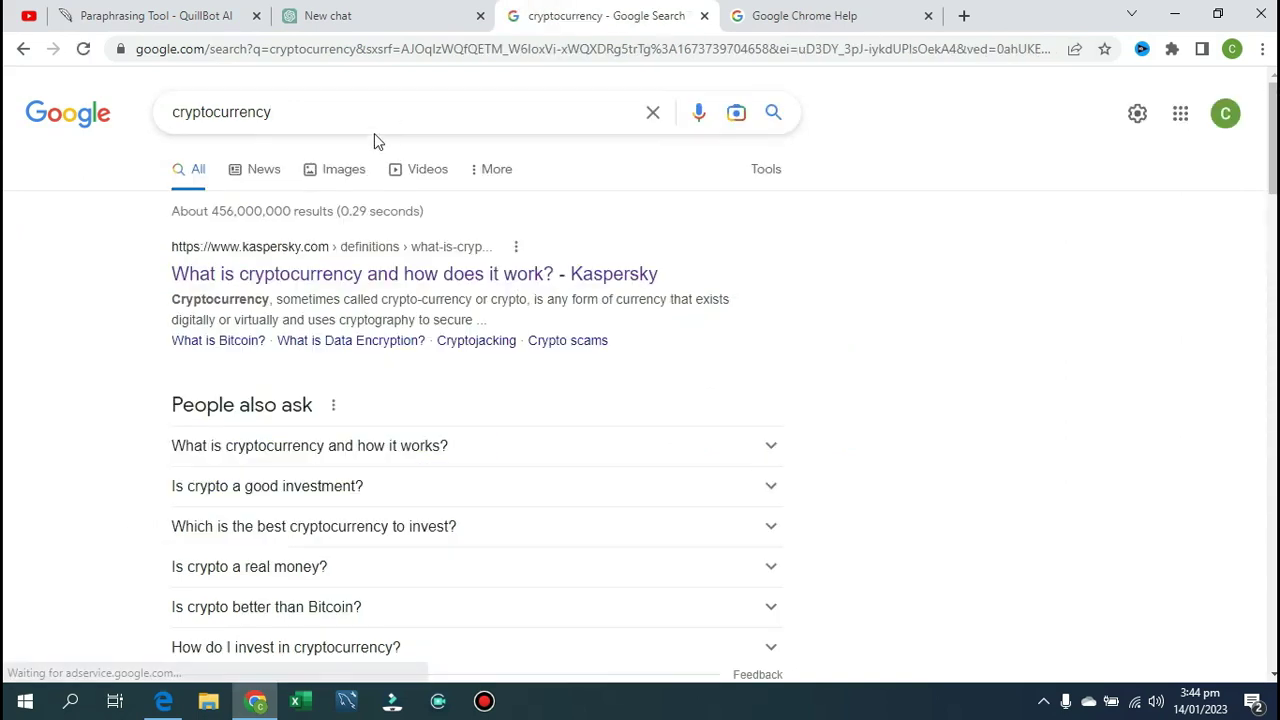
left_click(331, 123)
key("Return")
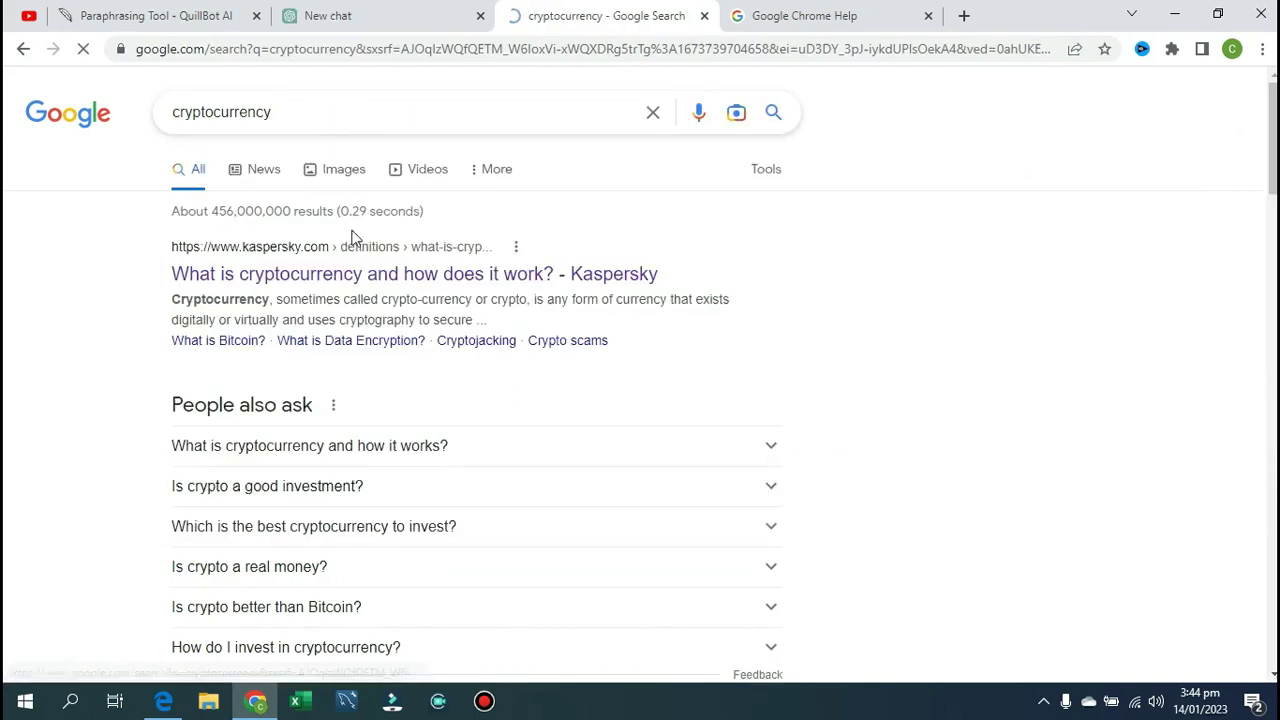
left_click(366, 276)
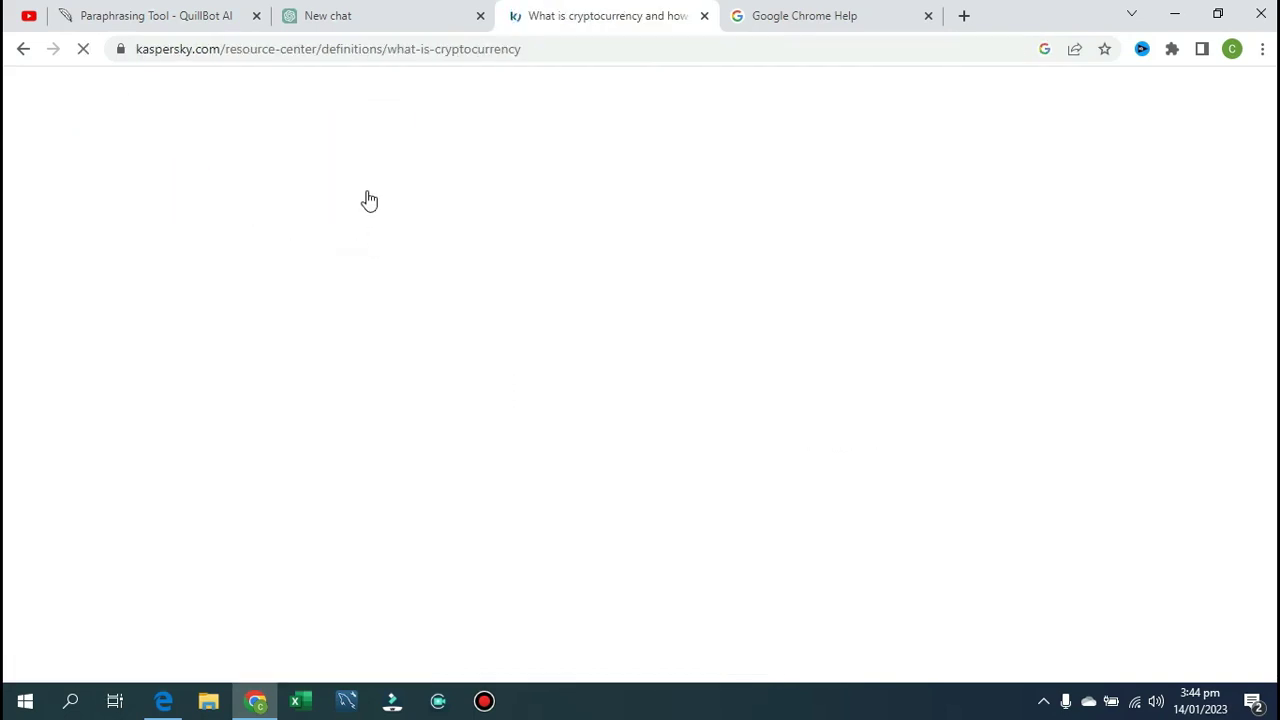
Copy the first two paragraphs under the article's heading "What is cryptocurrency?"
scroll(374, 250, "down", 8)
scroll(370, 271, "down", 3)
scroll(360, 271, "up", 2)
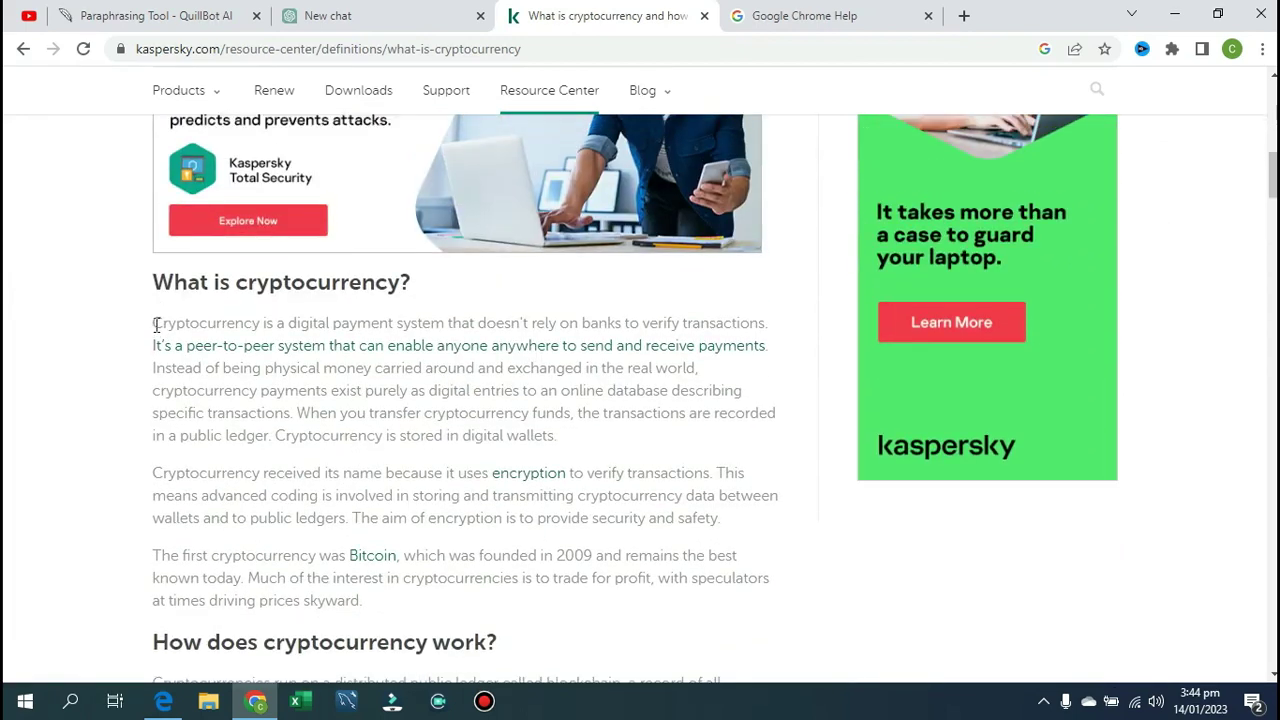
left_click_drag(150, 324, 722, 518)
key("ctrl+c")
right_click(674, 495)
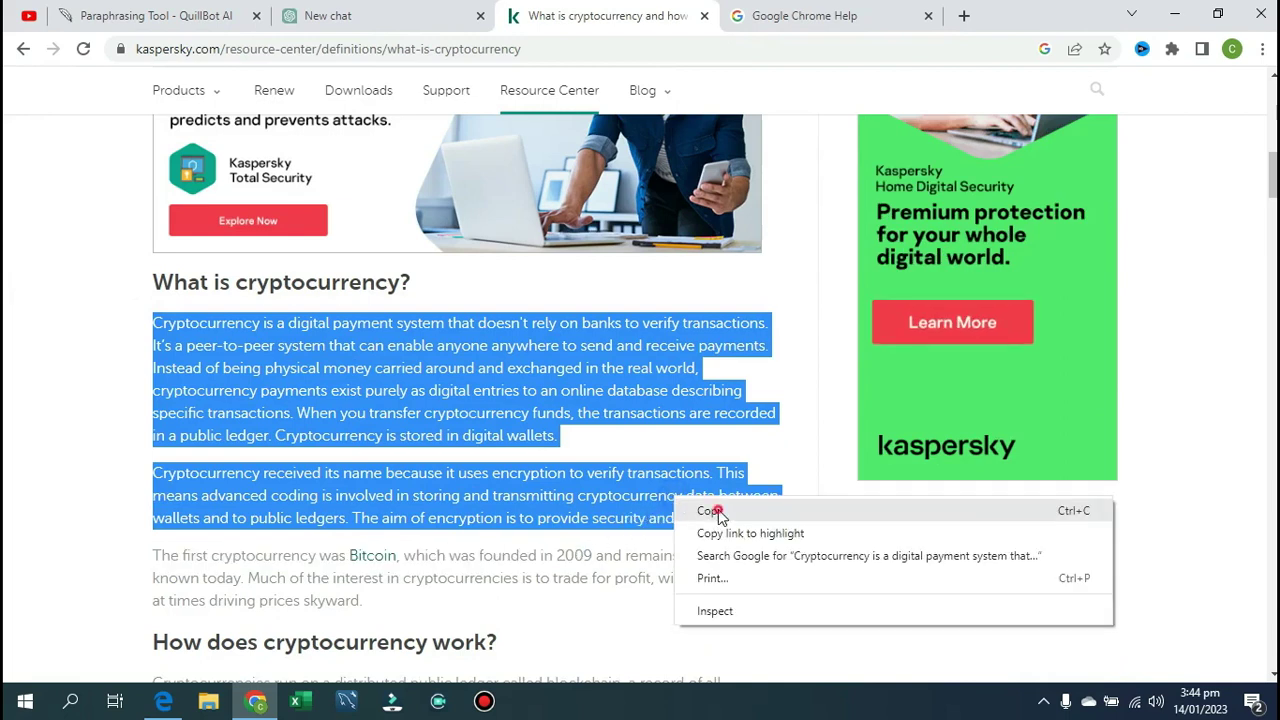
left_click(722, 510)
Switch to QuillBot and paste the copied cryptocurrency paragraphs into the paraphraser's input area
left_click(222, 17)
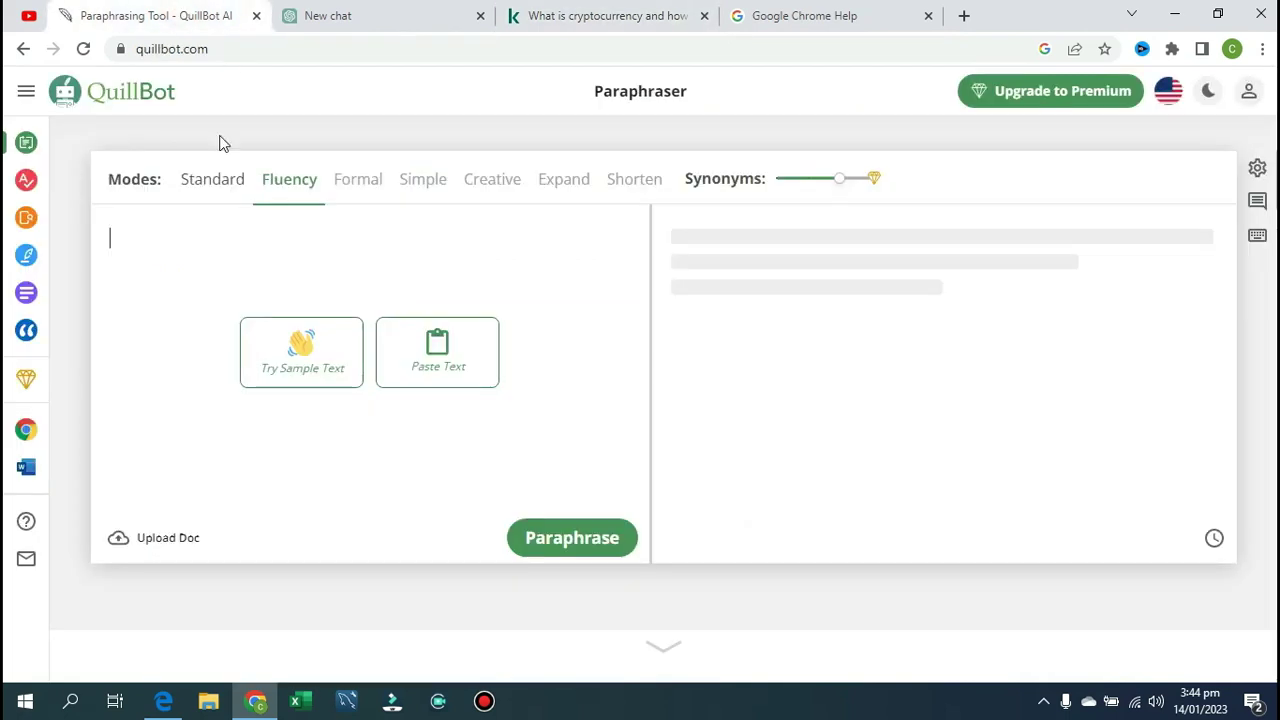
left_click(183, 234)
right_click(184, 237)
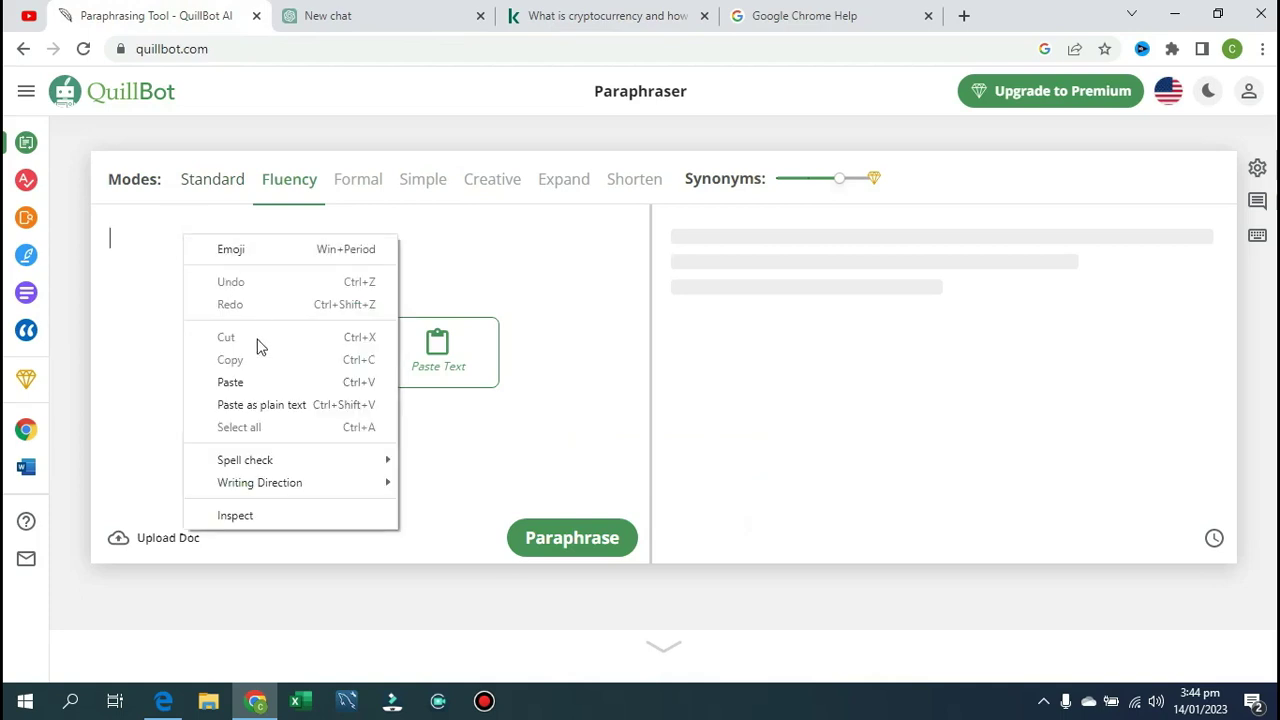
left_click(243, 380)
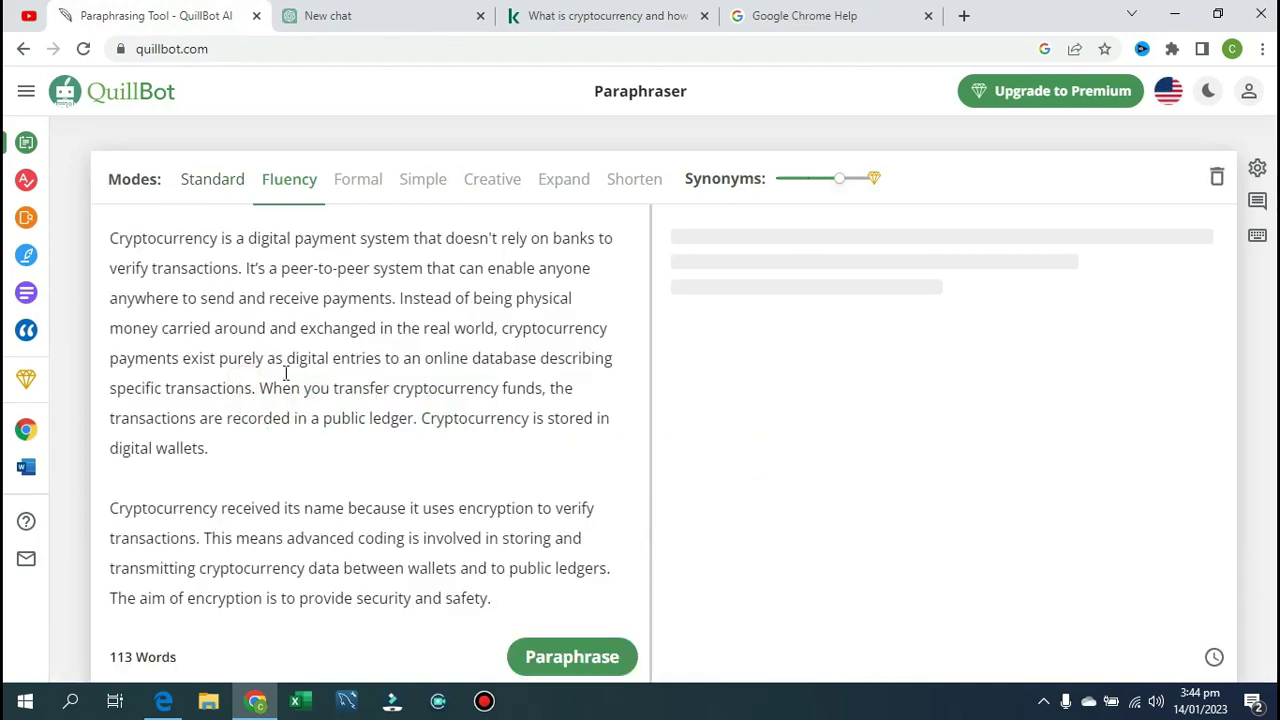
Review the pasted text with its word count and the description of the Formal paraphrasing mode
scroll(285, 373, "down", 2)
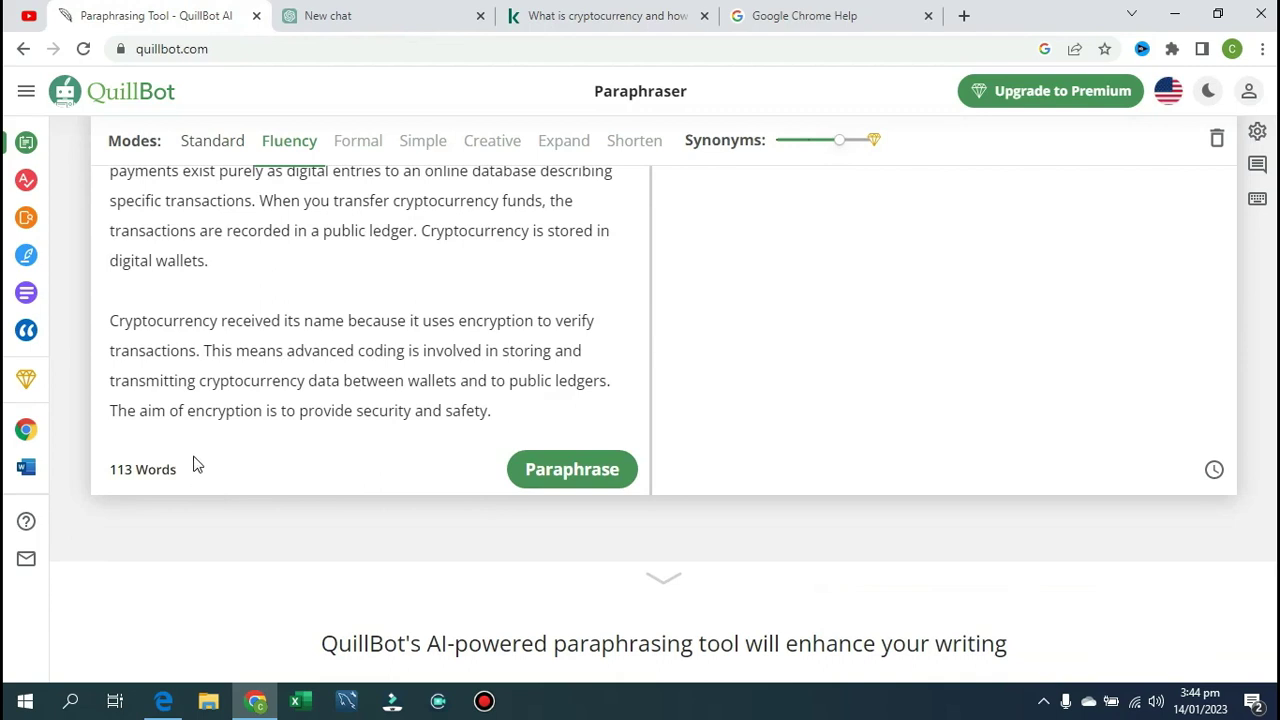
scroll(458, 370, "up", 2)
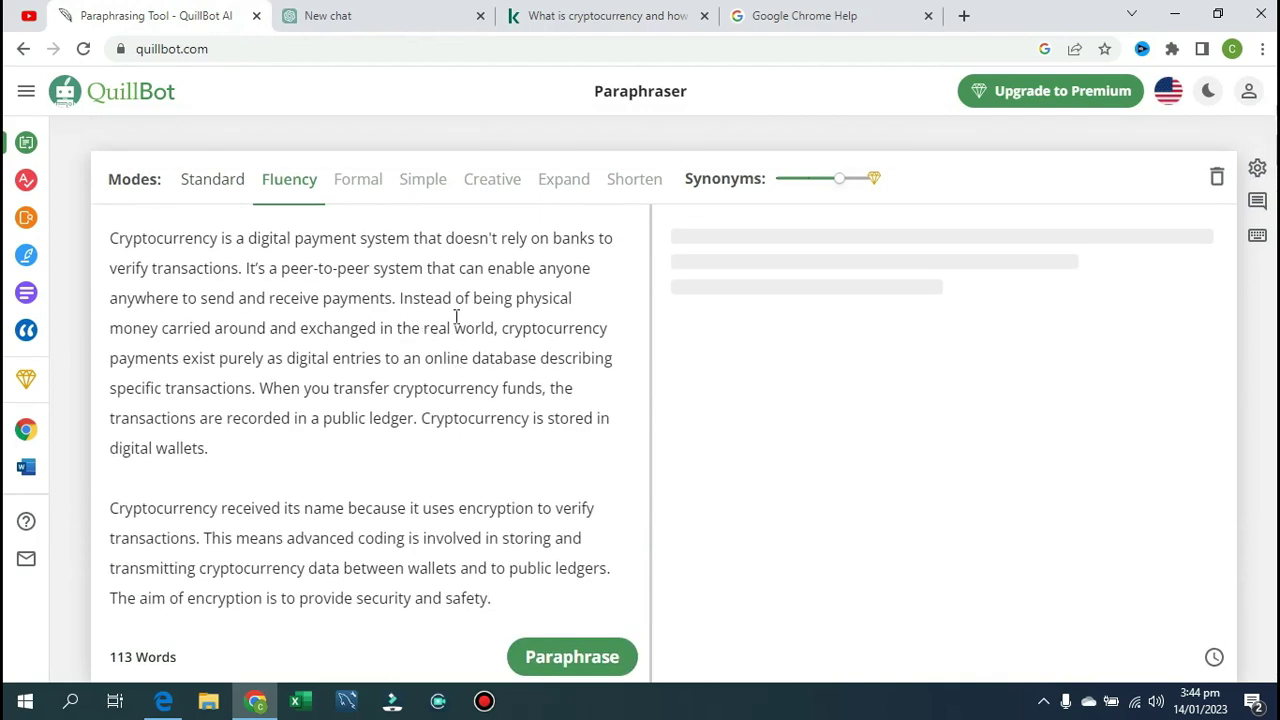
scroll(417, 434, "down", 1)
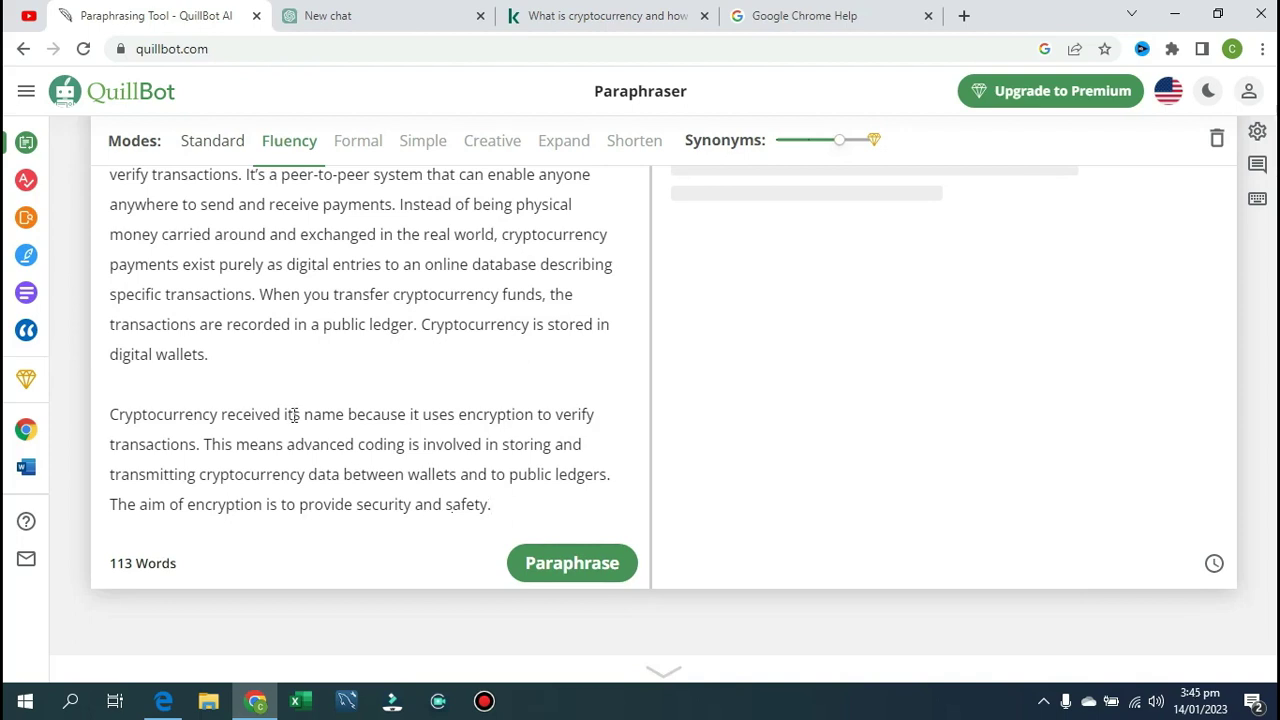
scroll(293, 416, "up", 1)
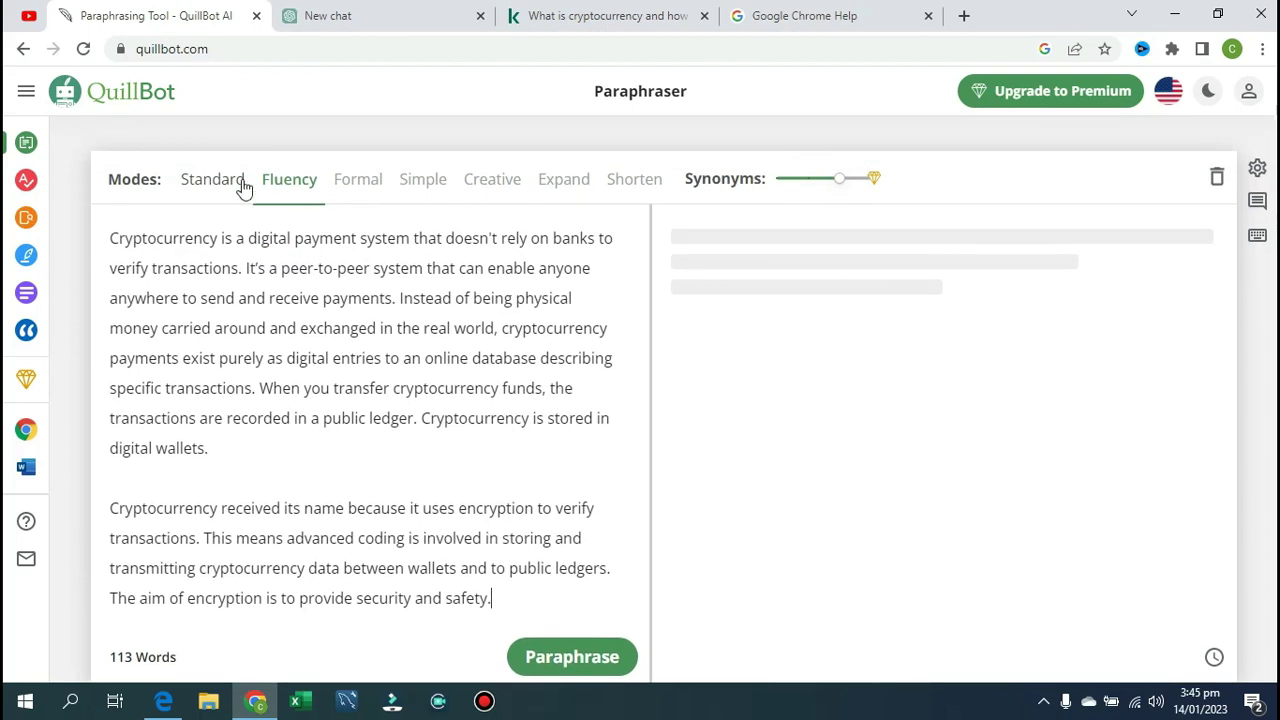
mouse_move(360, 188)
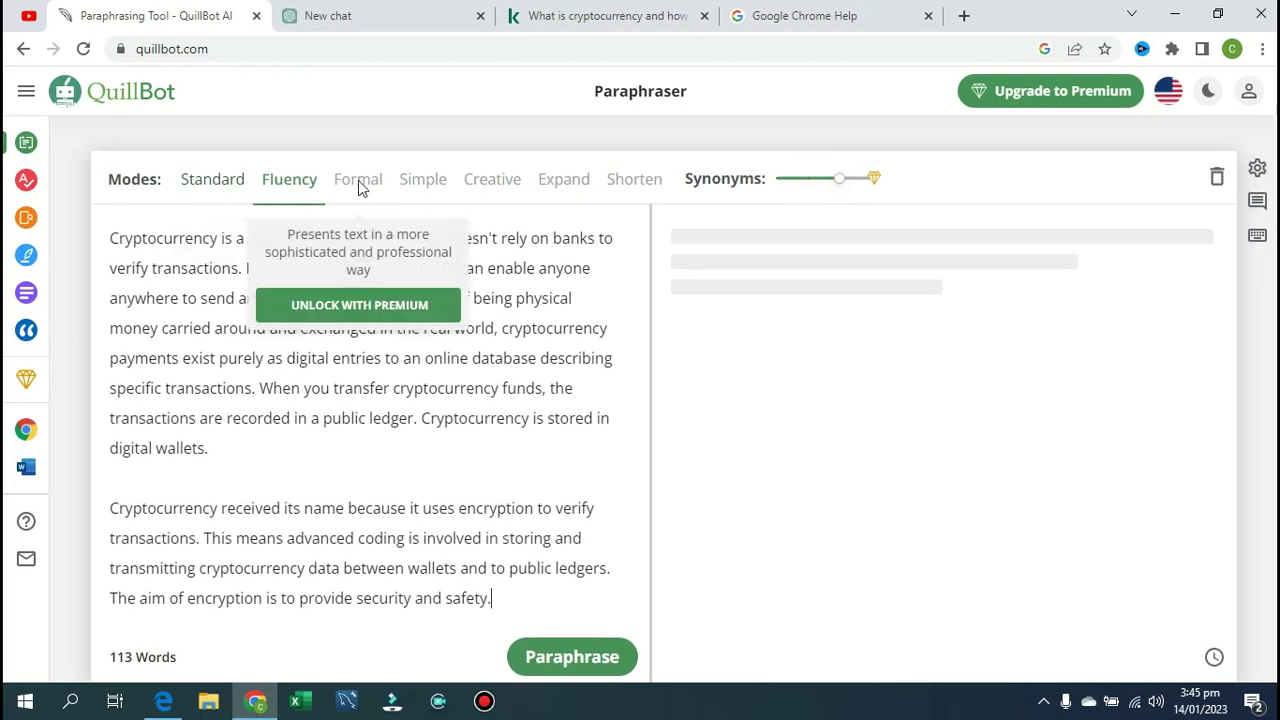
Paraphrase the pasted text in Fluency mode by lowering the Synonyms level to the minimum and raising it back to the third level
mouse_move(526, 190)
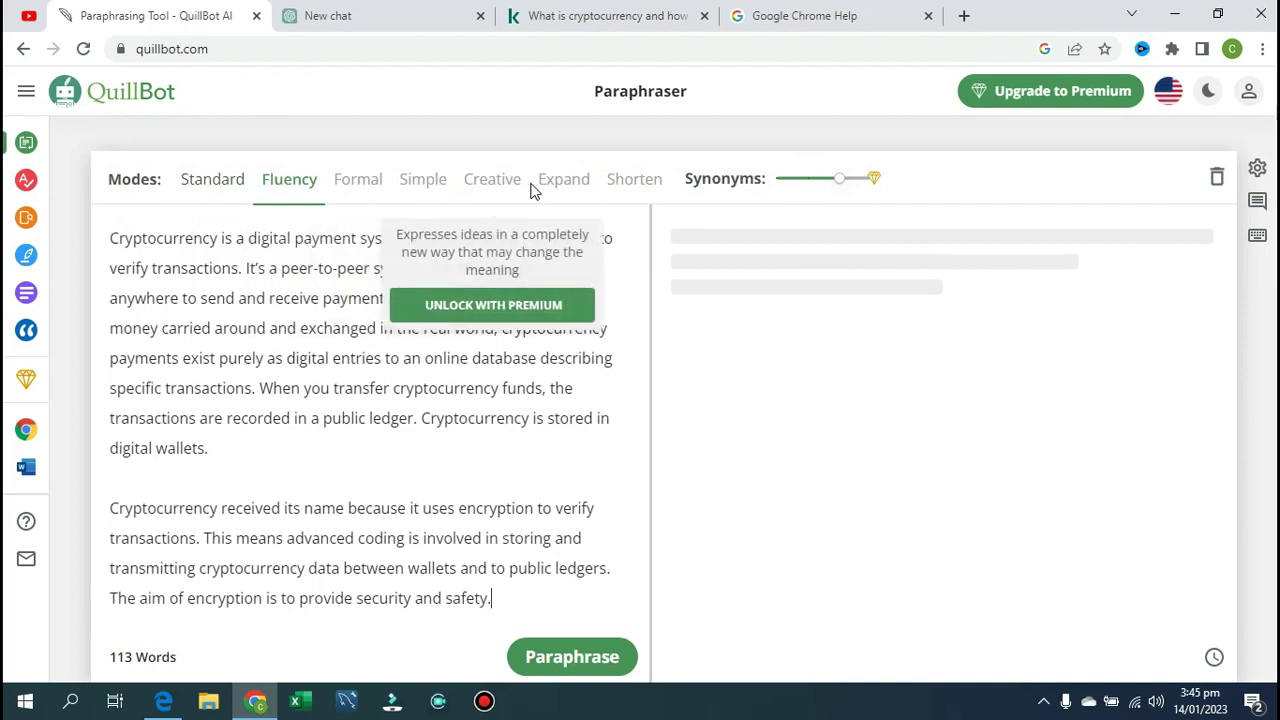
mouse_move(830, 184)
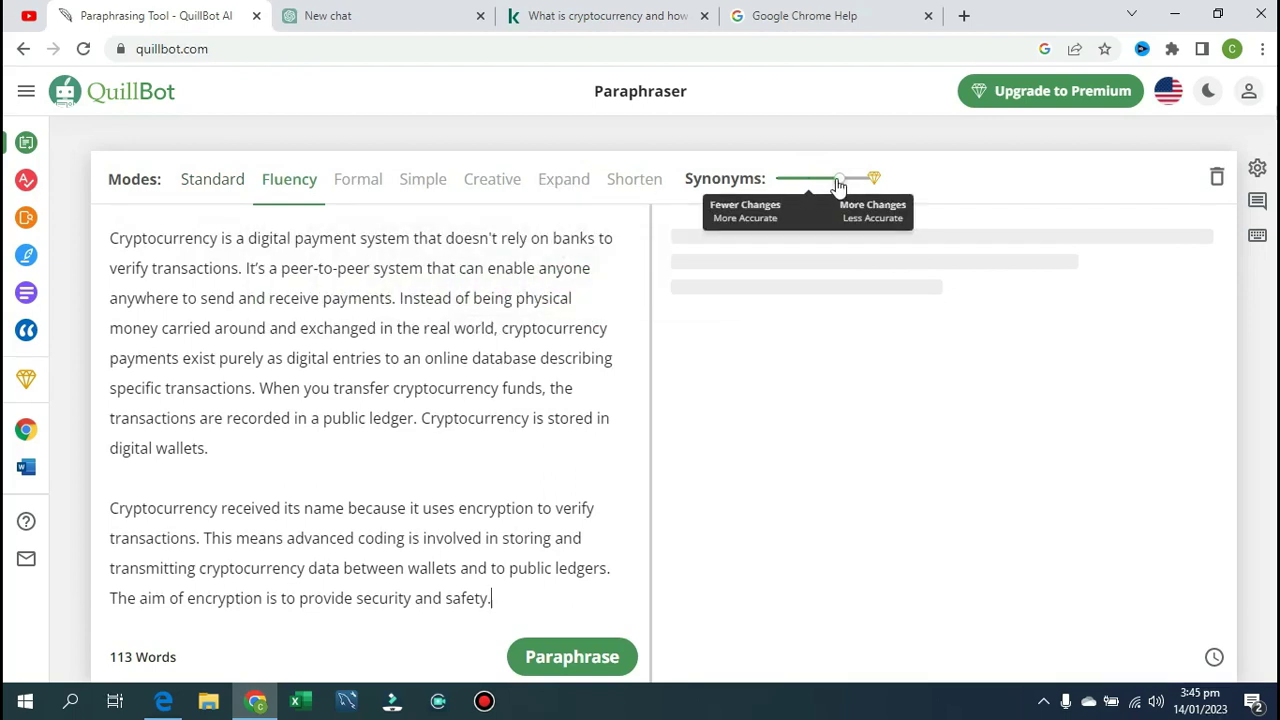
mouse_move(877, 182)
left_click_drag(840, 189, 779, 188)
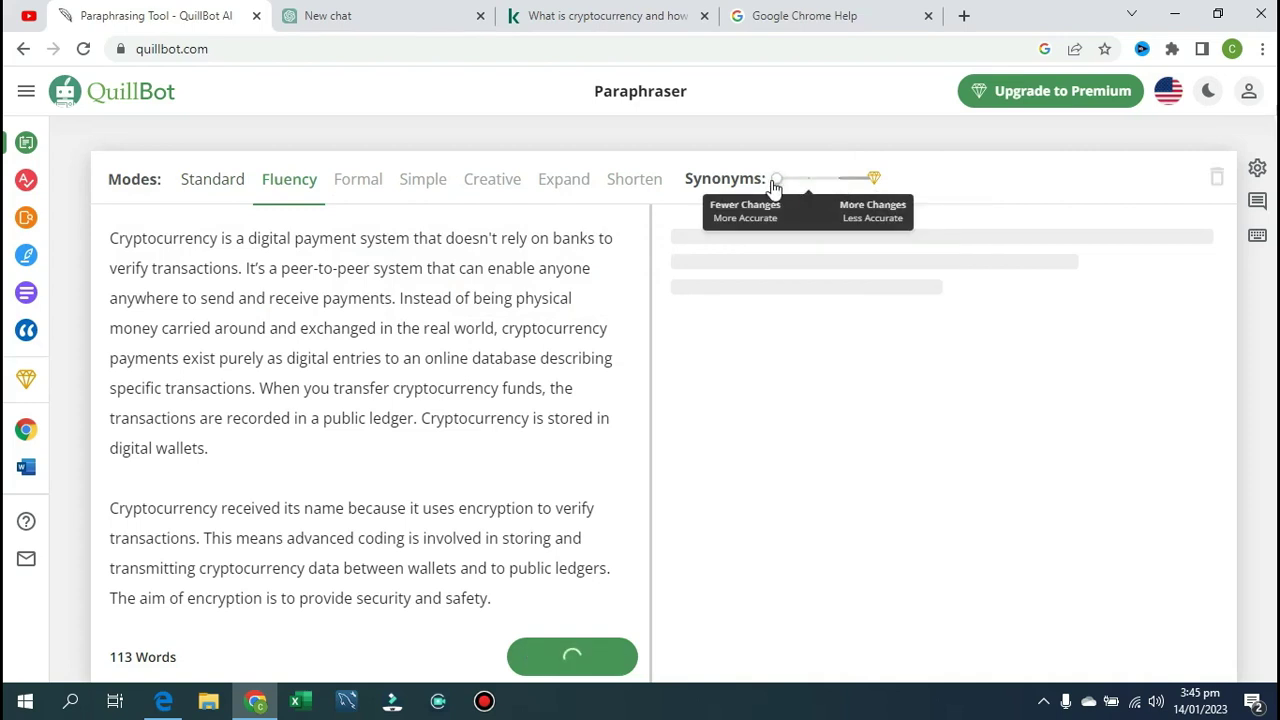
mouse_move(846, 184)
left_click_drag(785, 182, 862, 186)
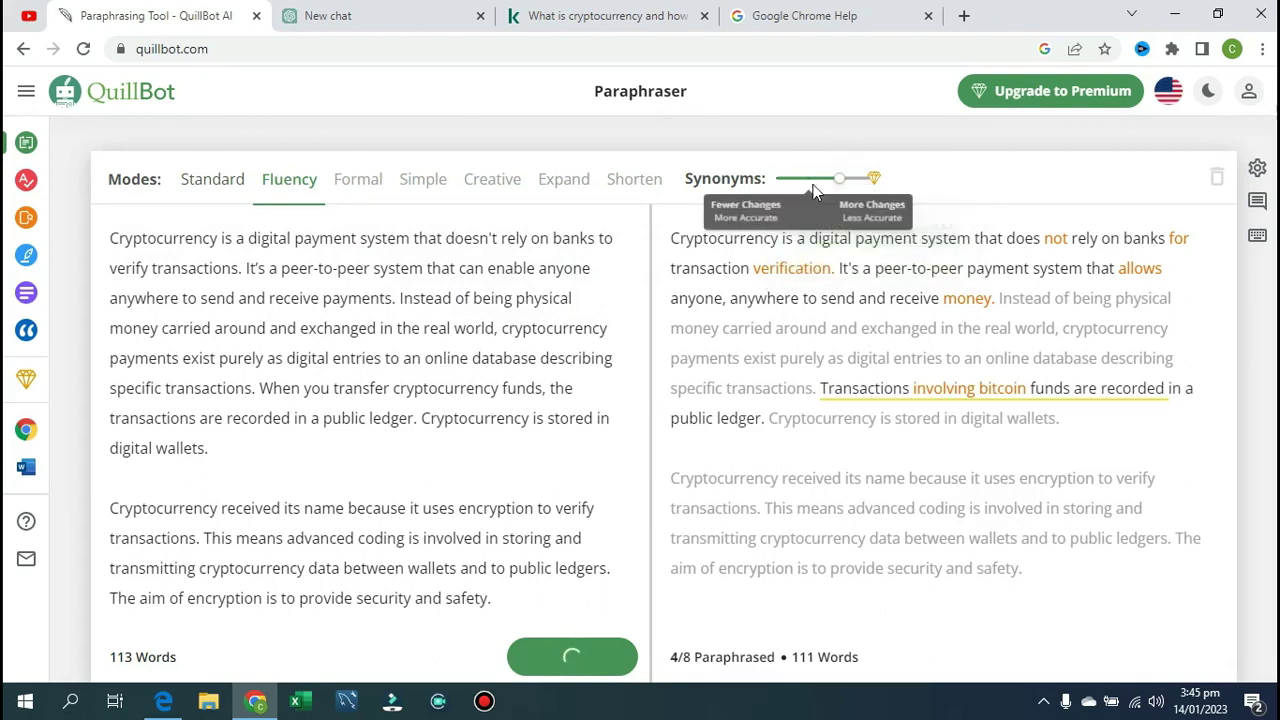
Check the names of QuillBot's other writing tools and glance at the empty ChatGPT chat
left_click(395, 18)
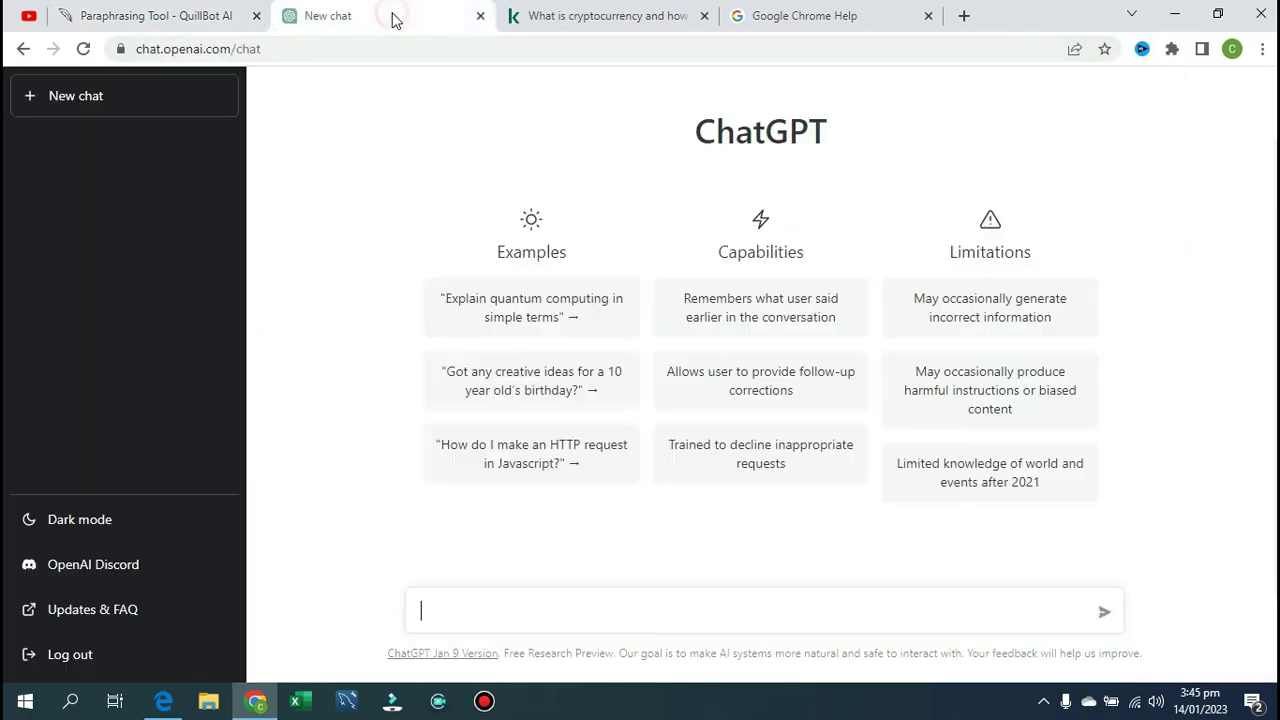
left_click(186, 26)
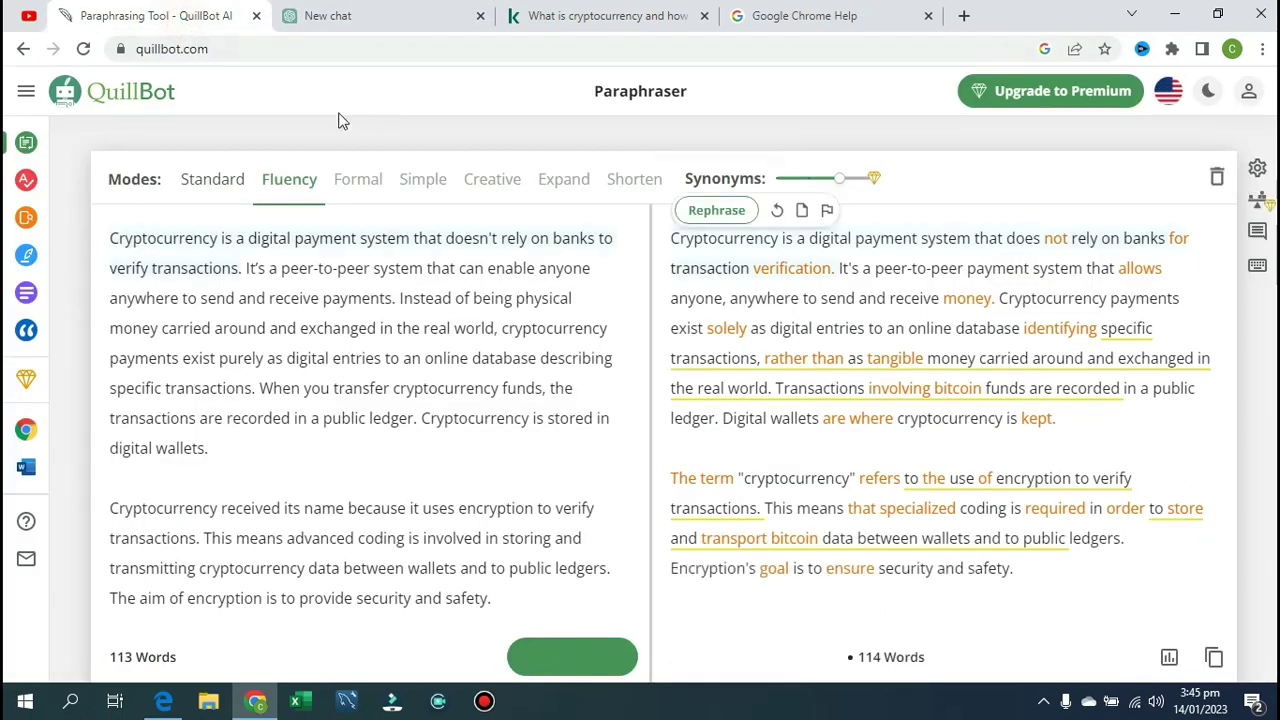
left_click(26, 91)
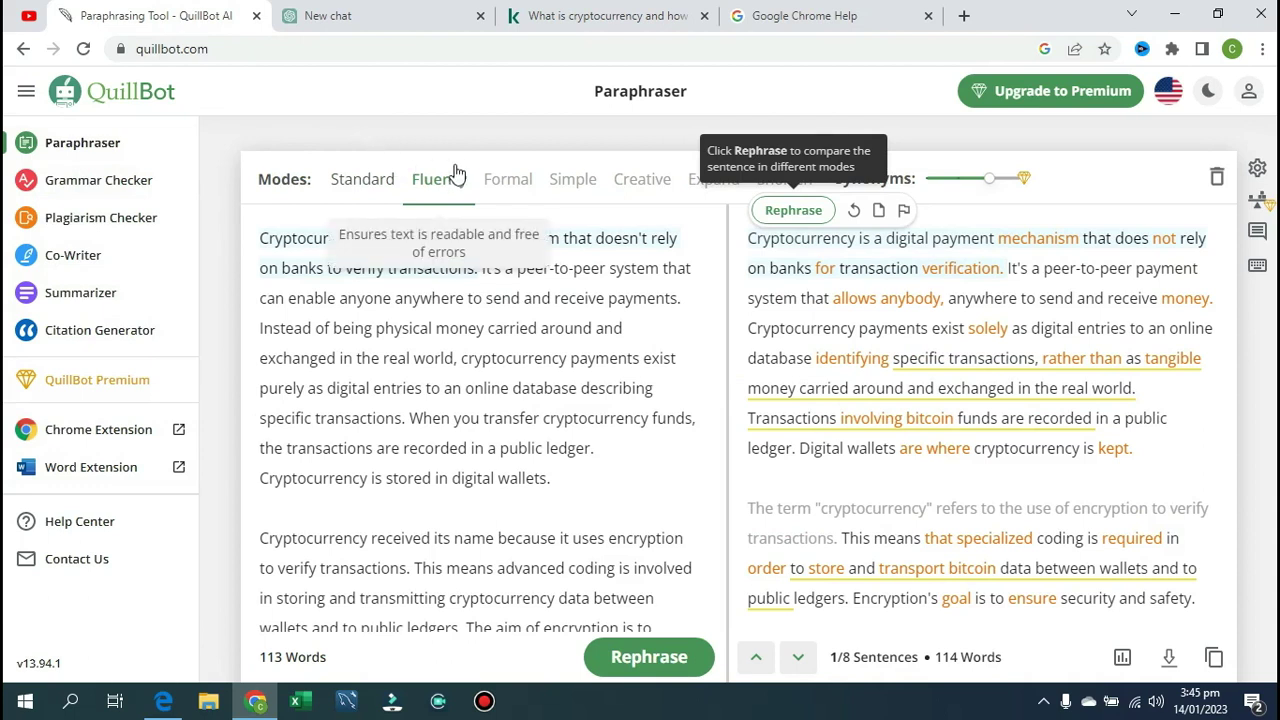
left_click(26, 91)
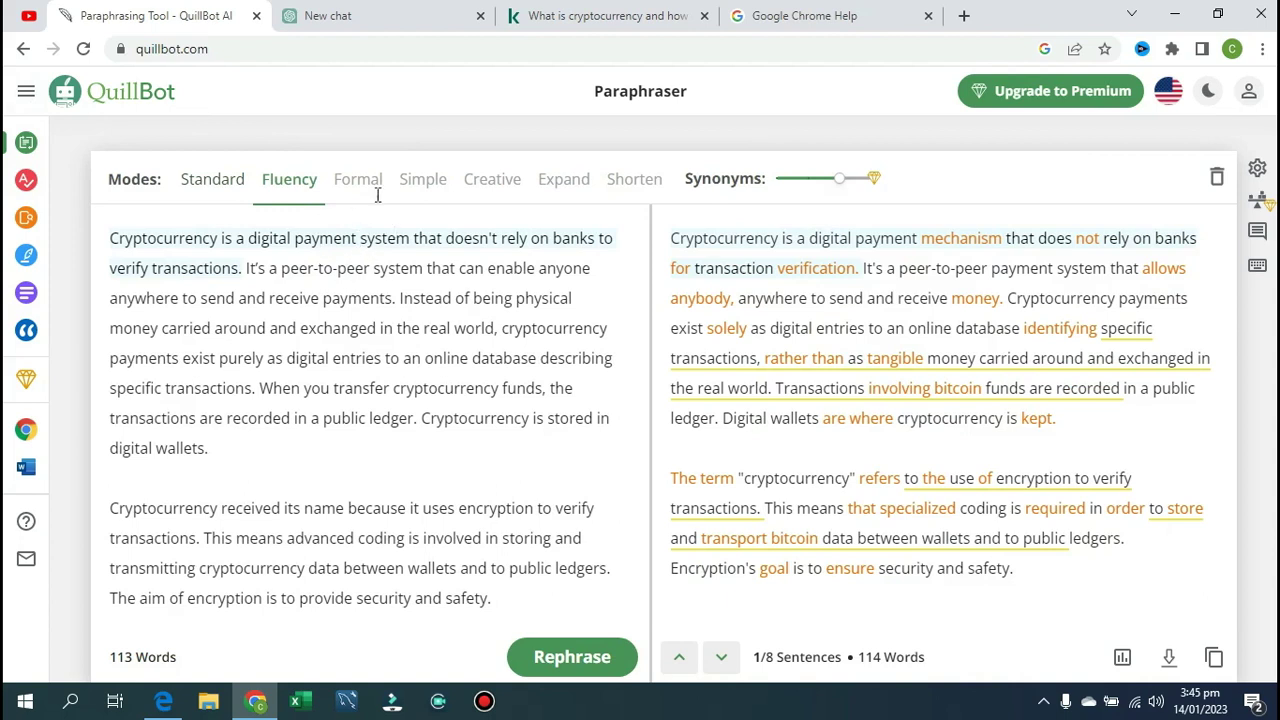
left_click(360, 16)
left_click(166, 18)
Compare the original text with its paraphrase, starting from the sentence "Cryptocurrency is stored in digital wallets."
left_click(425, 410)
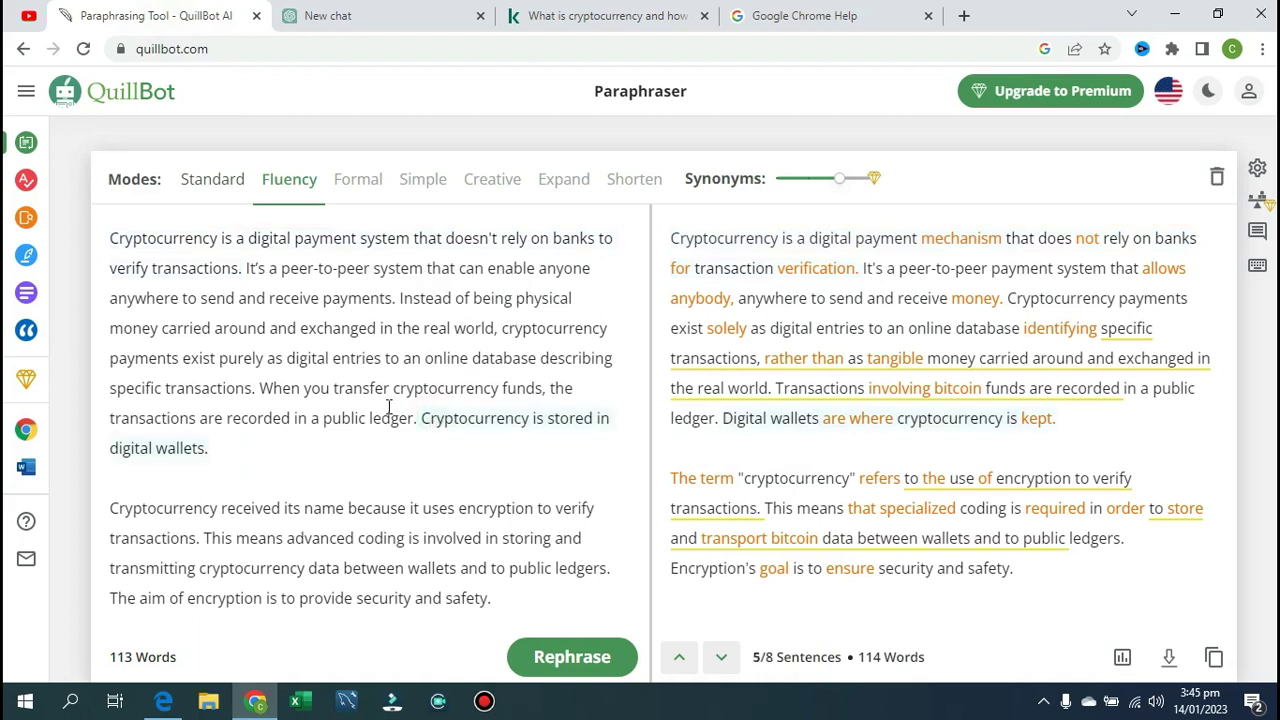
mouse_move(750, 428)
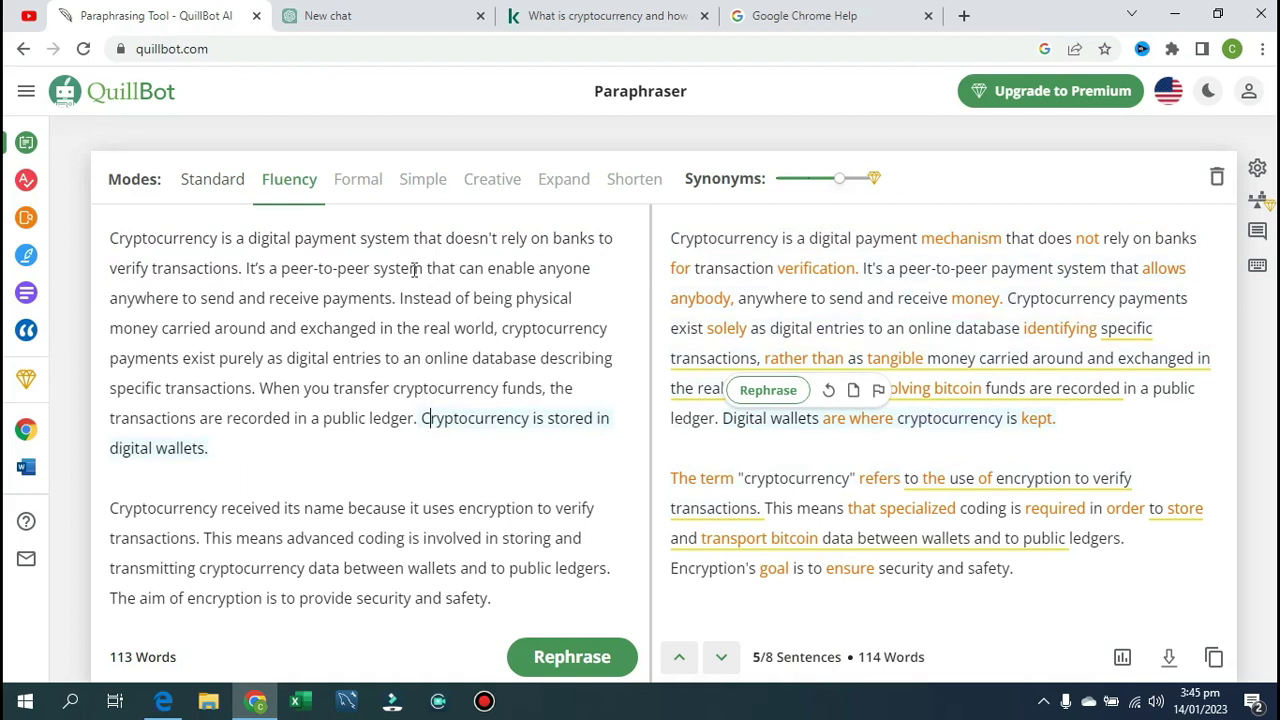
scroll(355, 262, "down", 1)
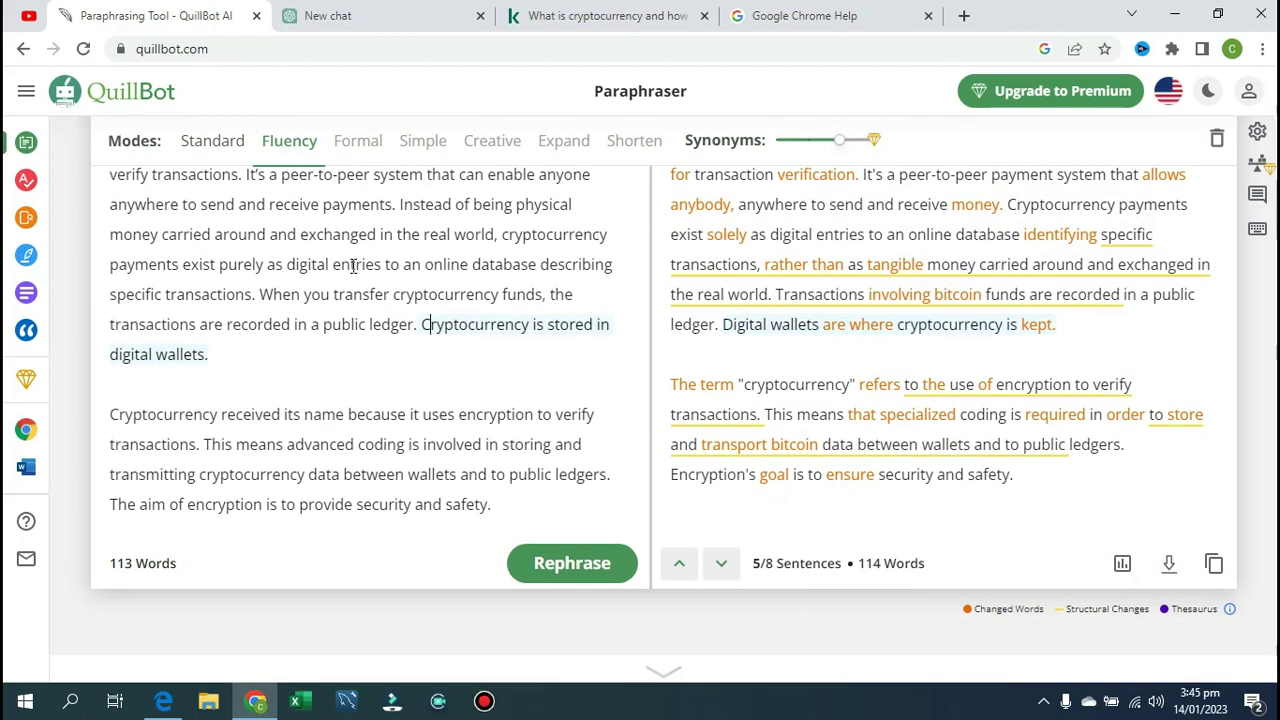
scroll(711, 203, "up", 1)
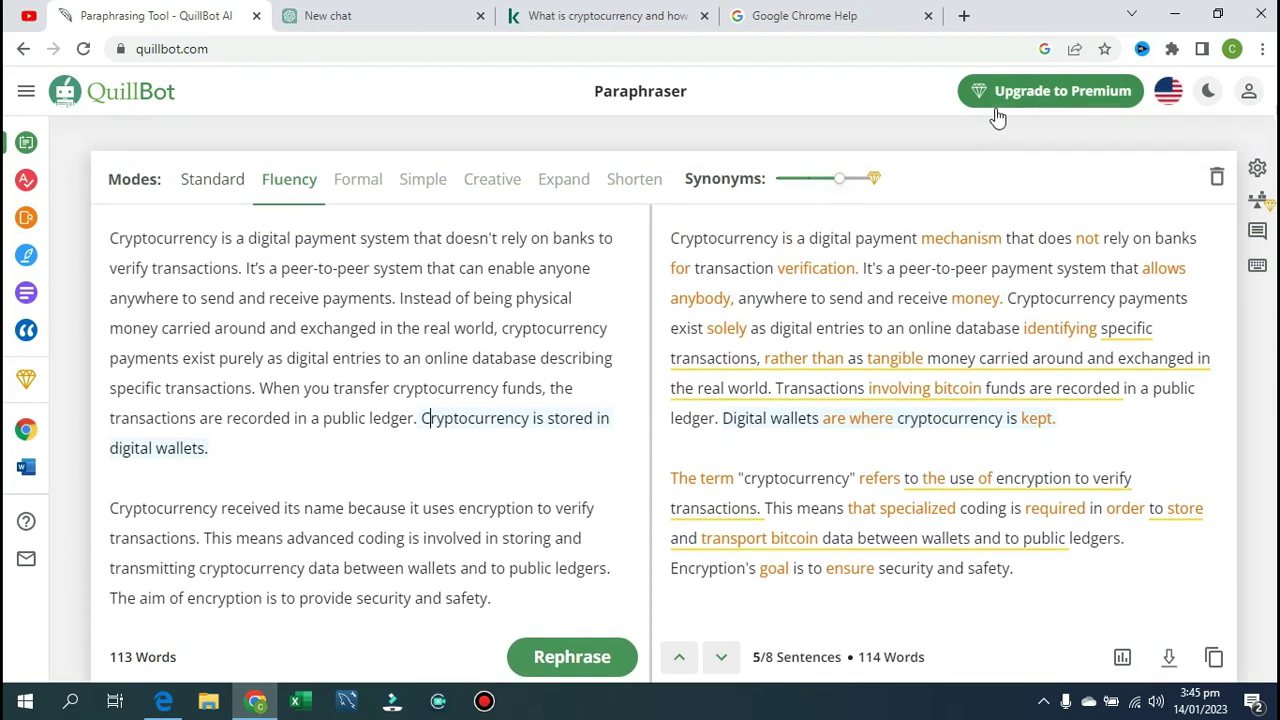
scroll(420, 385, "down", 2)
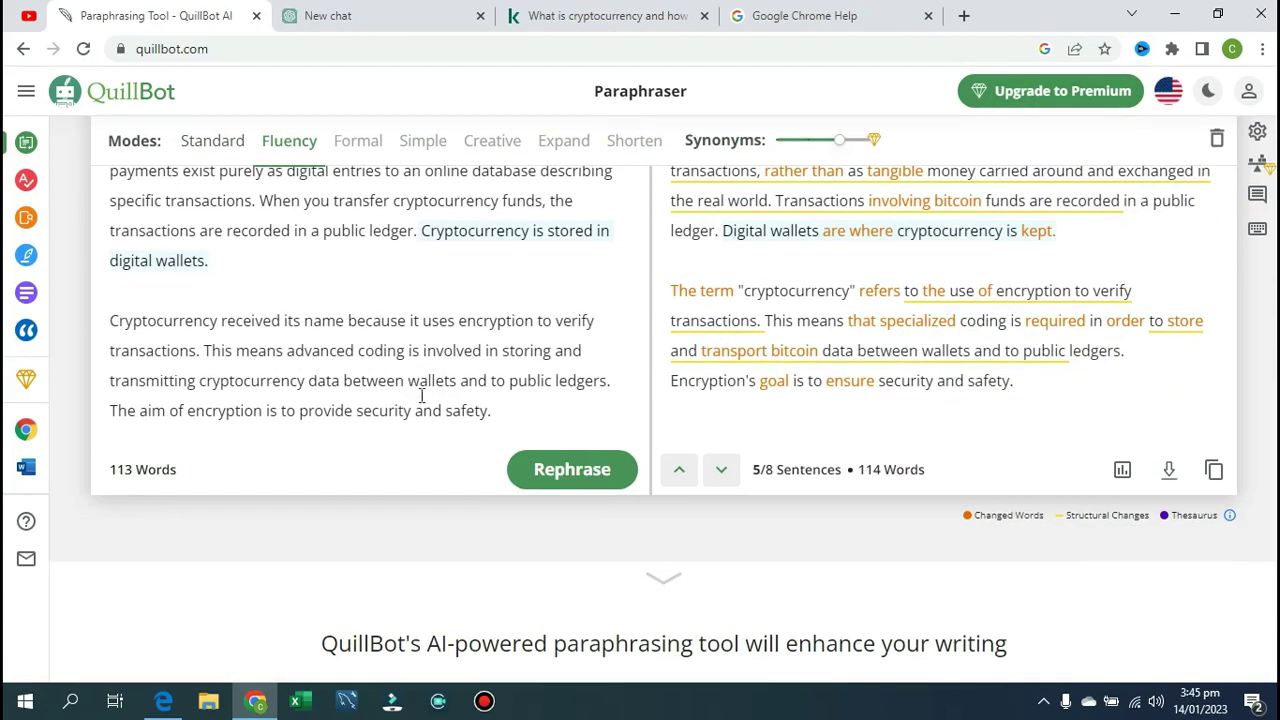
scroll(495, 277, "up", 2)
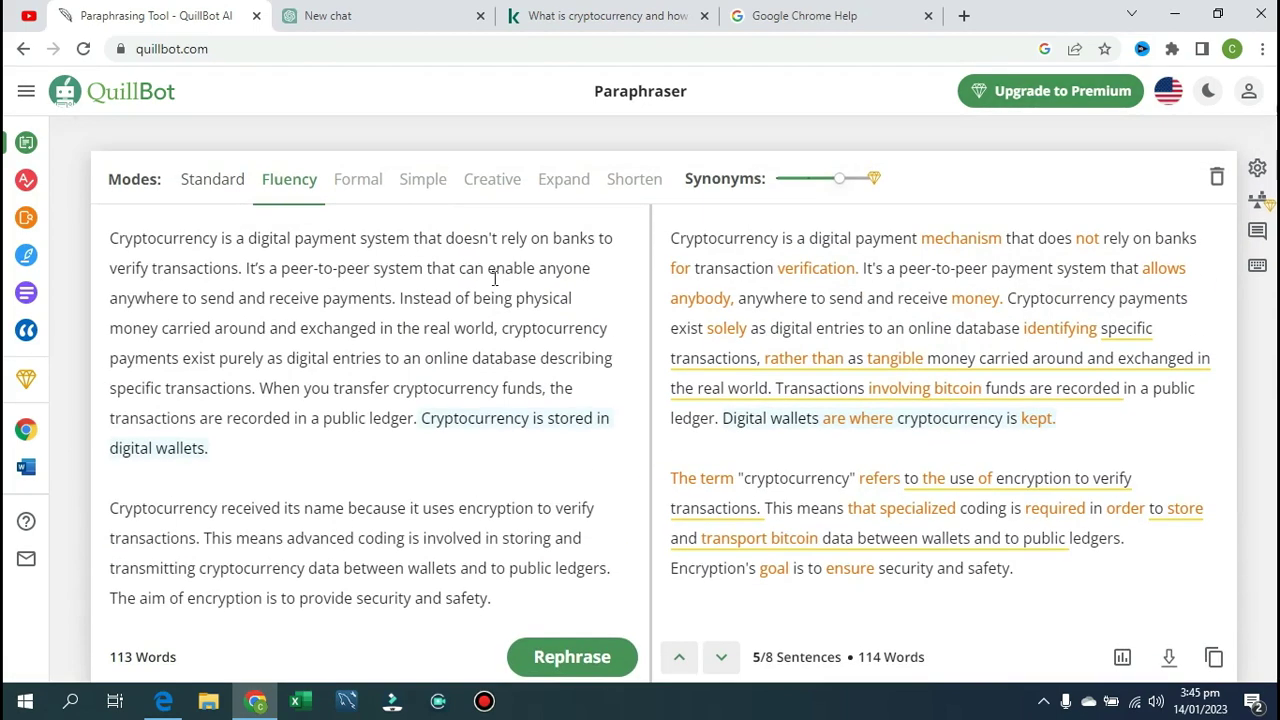
Rephrase the whole cryptocurrency text again in Fluency mode and read through the new version
scroll(476, 390, "down", 2)
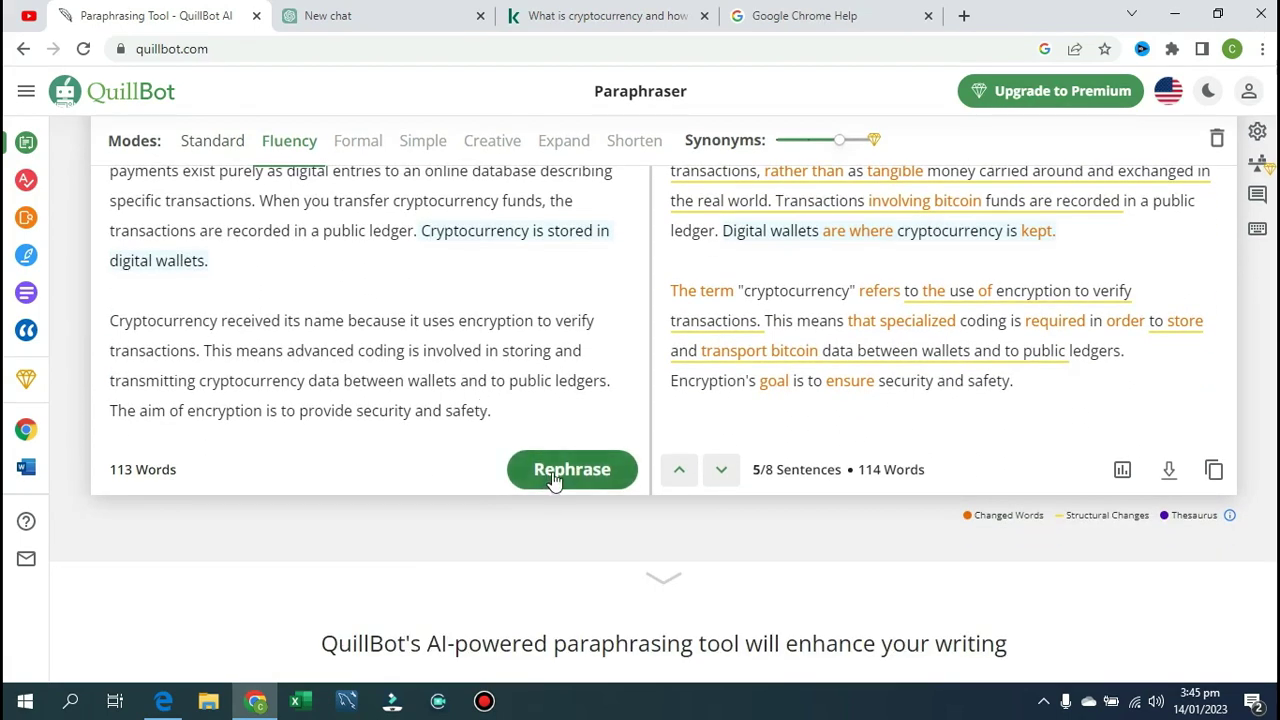
left_click(552, 472)
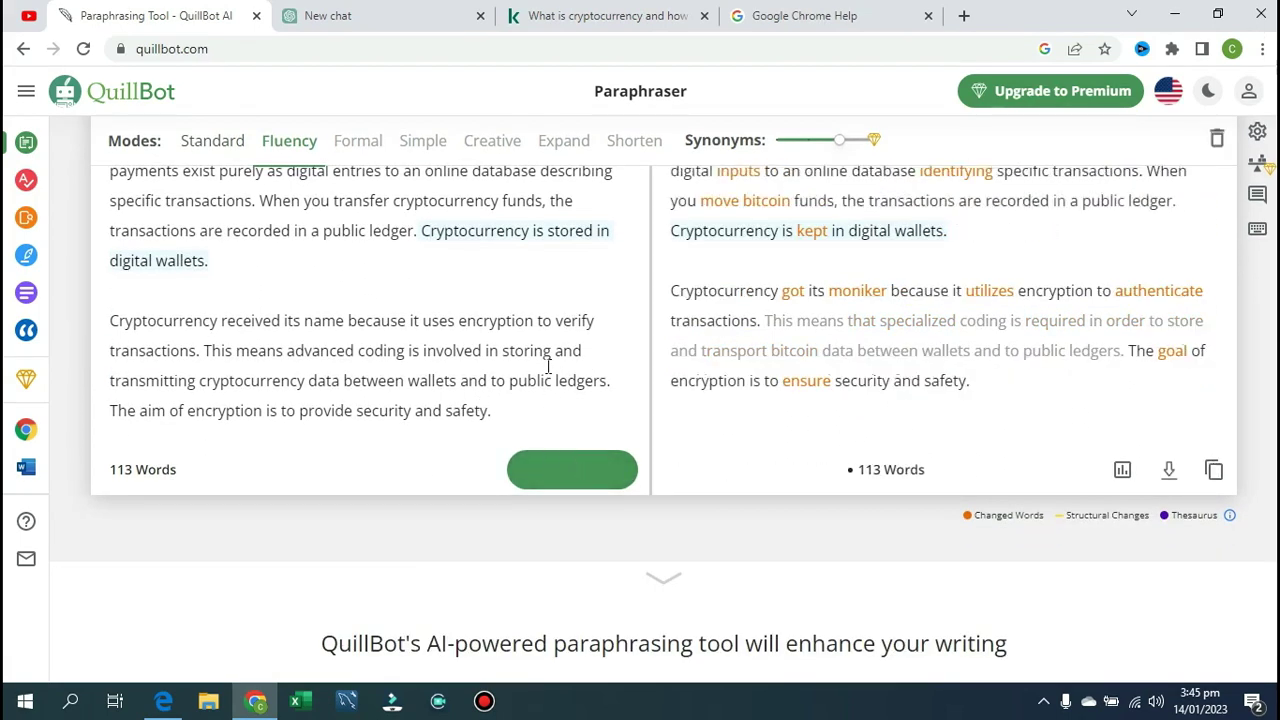
scroll(548, 366, "up", 2)
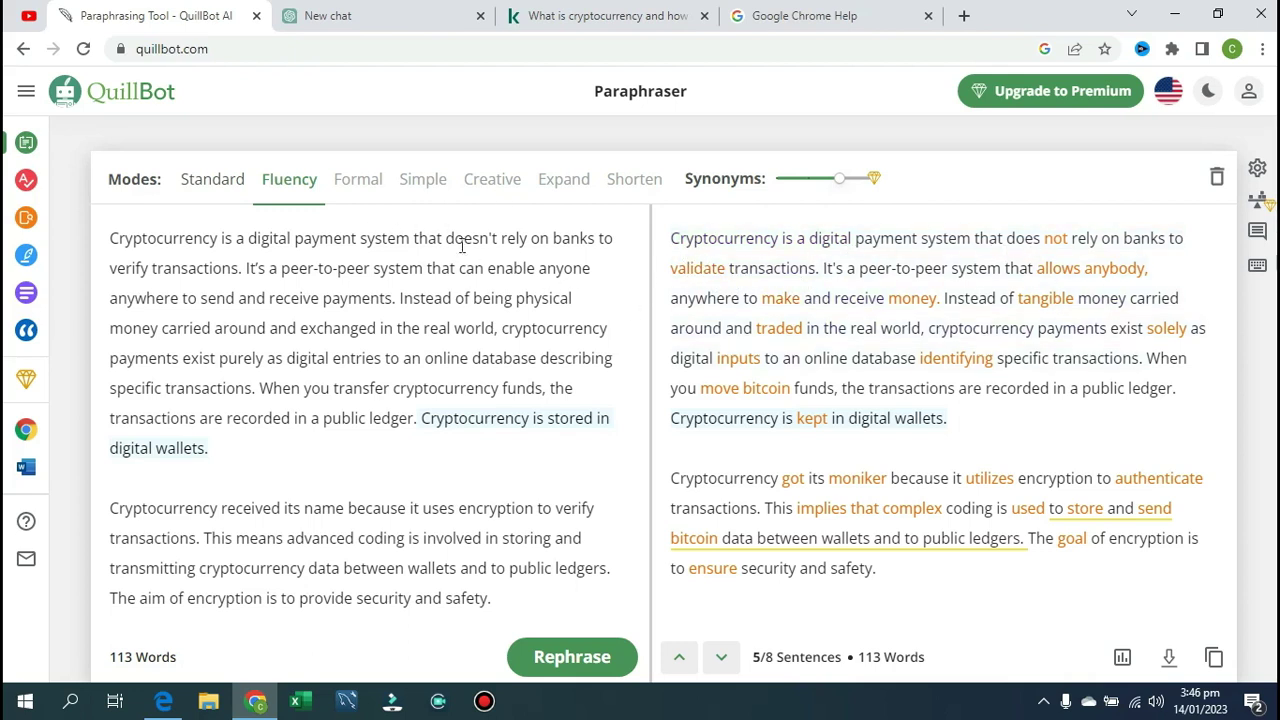
scroll(910, 305, "down", 2)
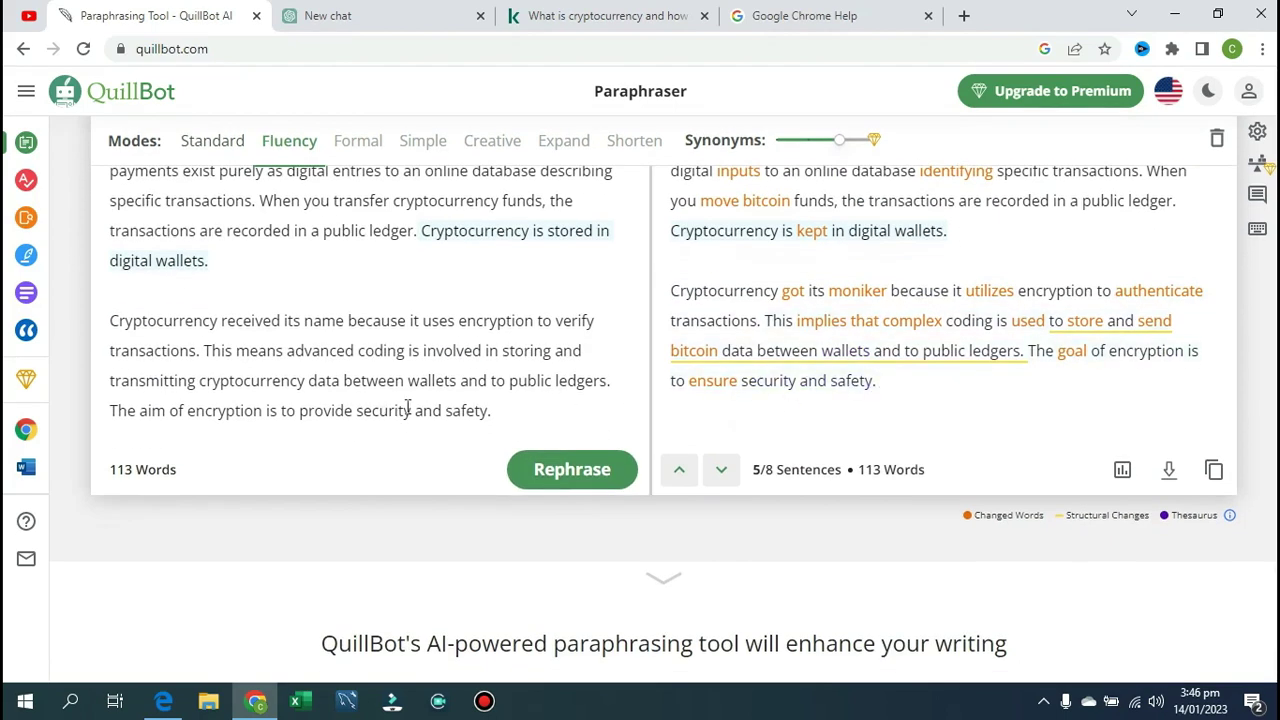
scroll(540, 385, "up", 2)
scroll(766, 357, "down", 2)
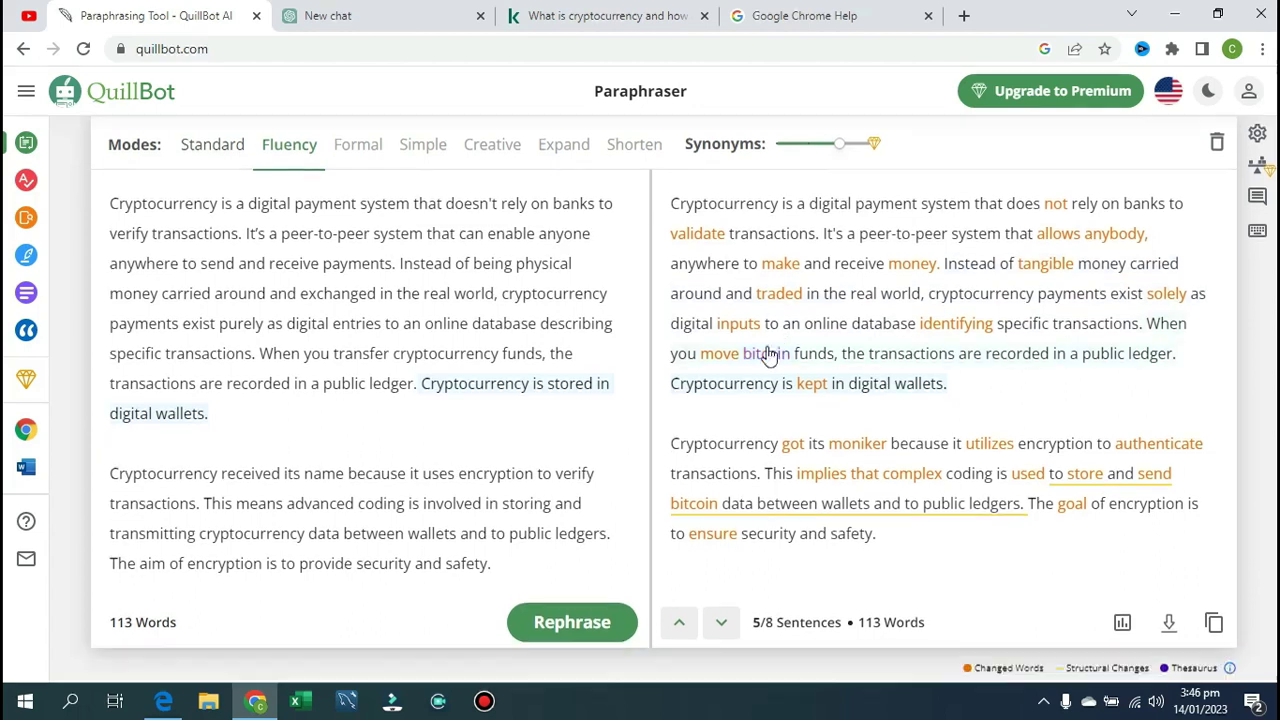
Look through the section "How does cryptocurrency work?" in the Kaspersky article and return to QuillBot to reread the rephrased text
left_click(652, 8)
scroll(474, 350, "down", 3)
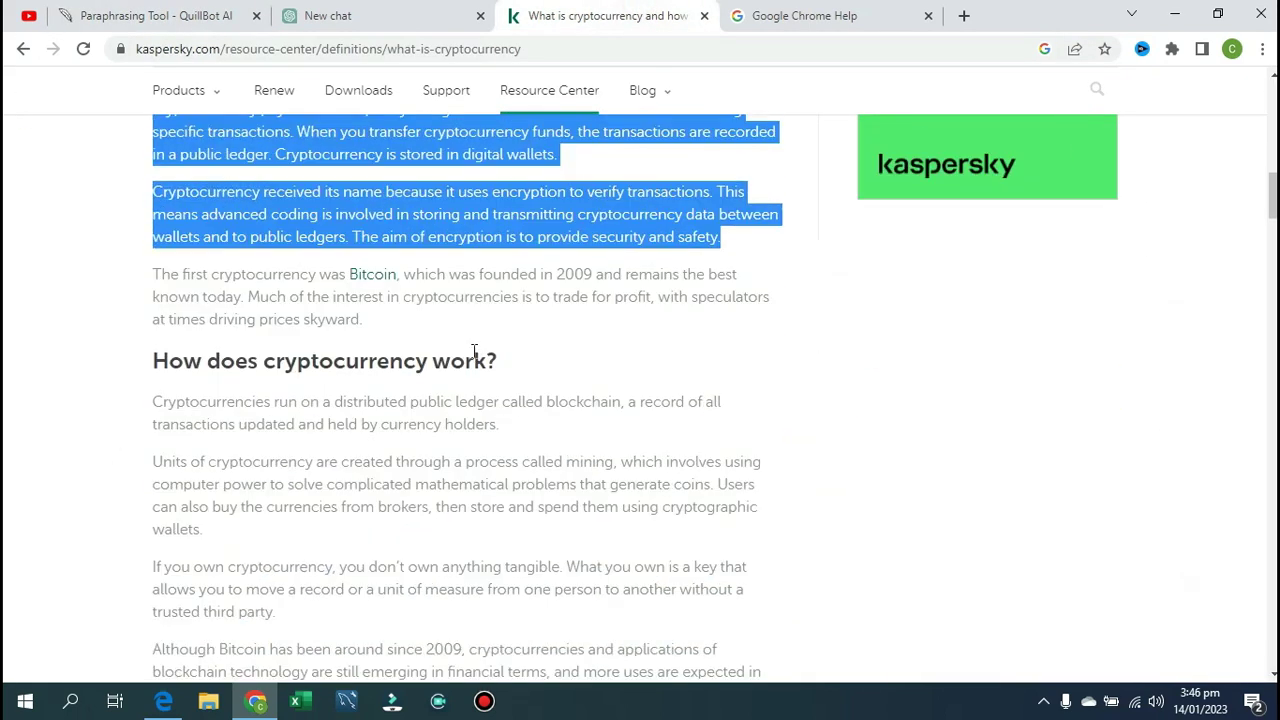
scroll(397, 268, "down", 3)
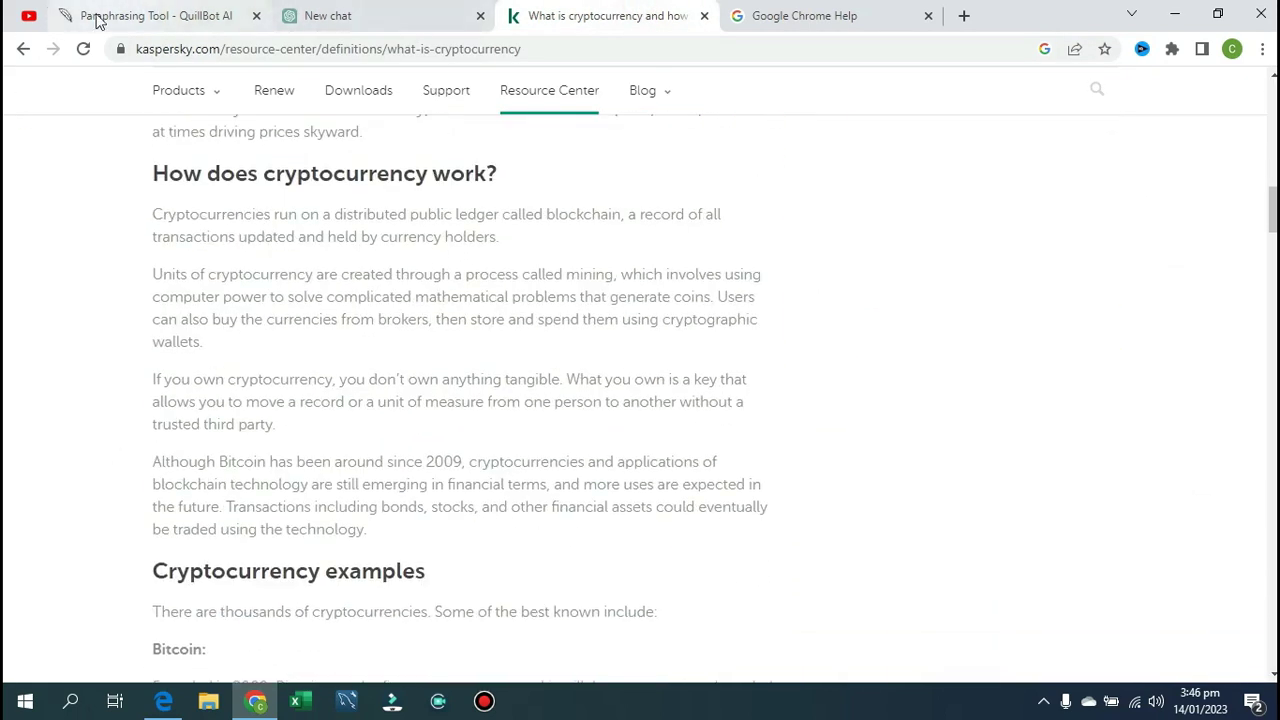
left_click(96, 16)
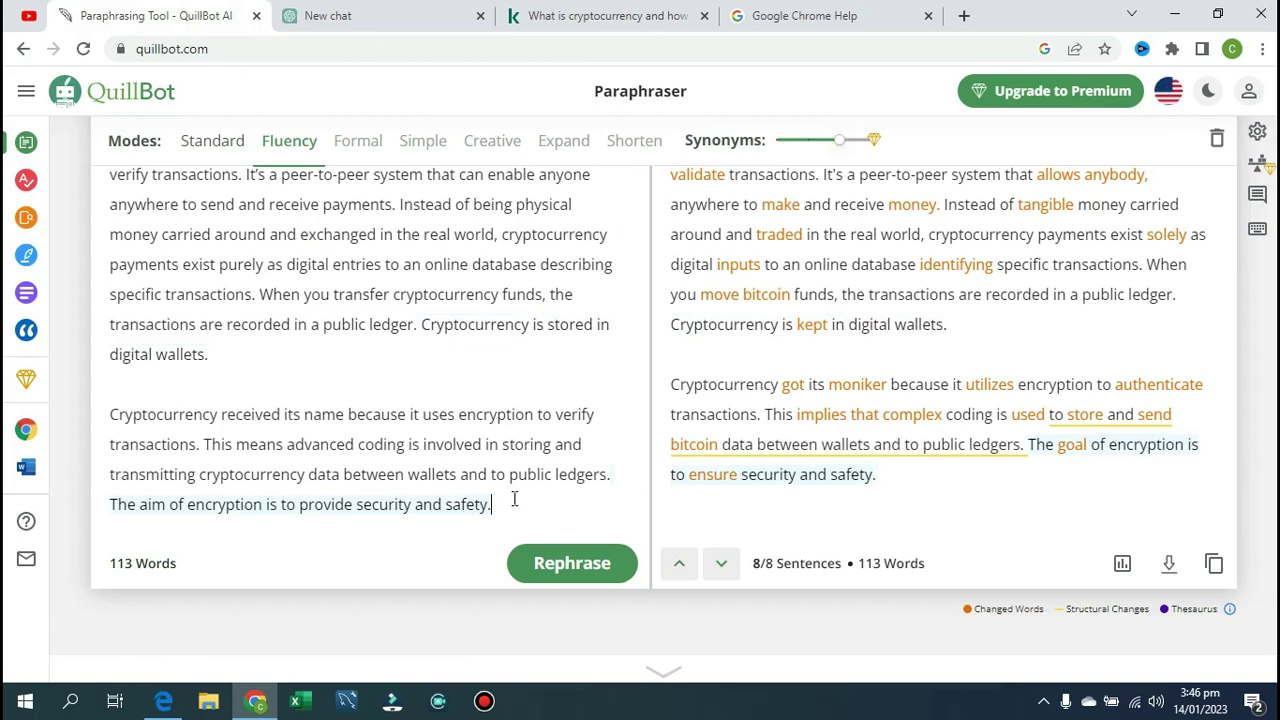
scroll(471, 393, "up", 1)
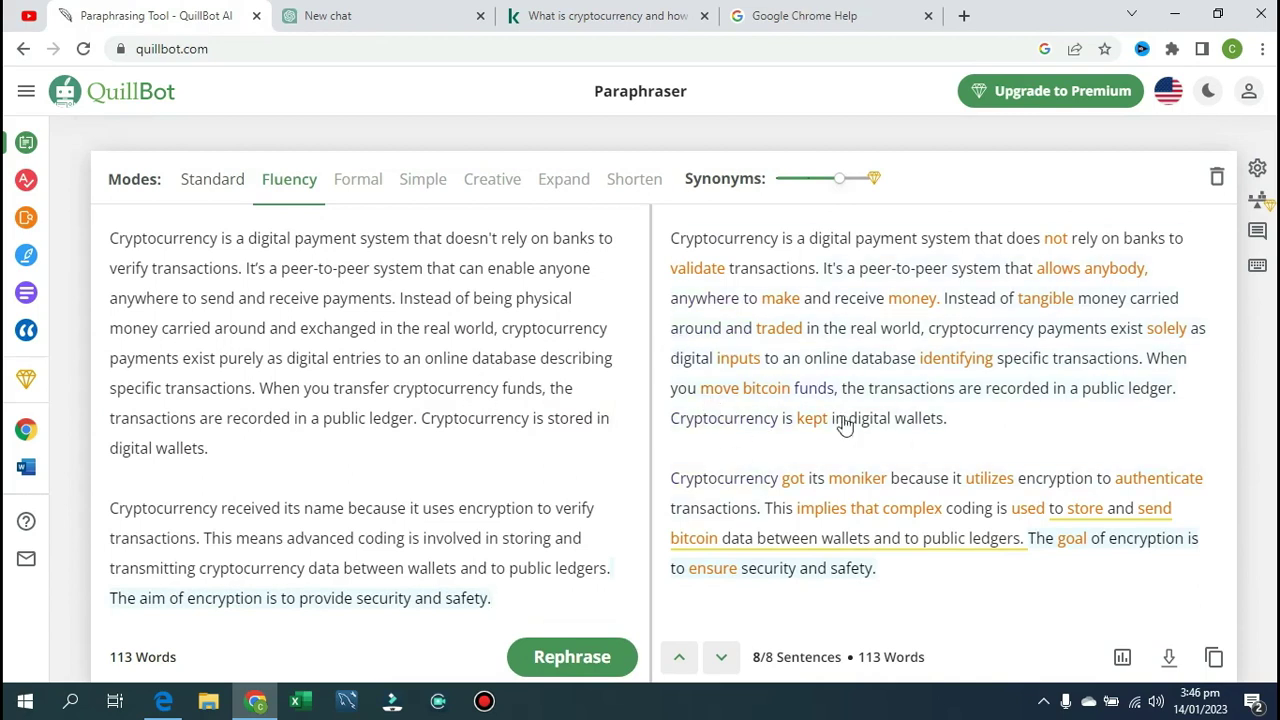
scroll(490, 360, "down", 1)
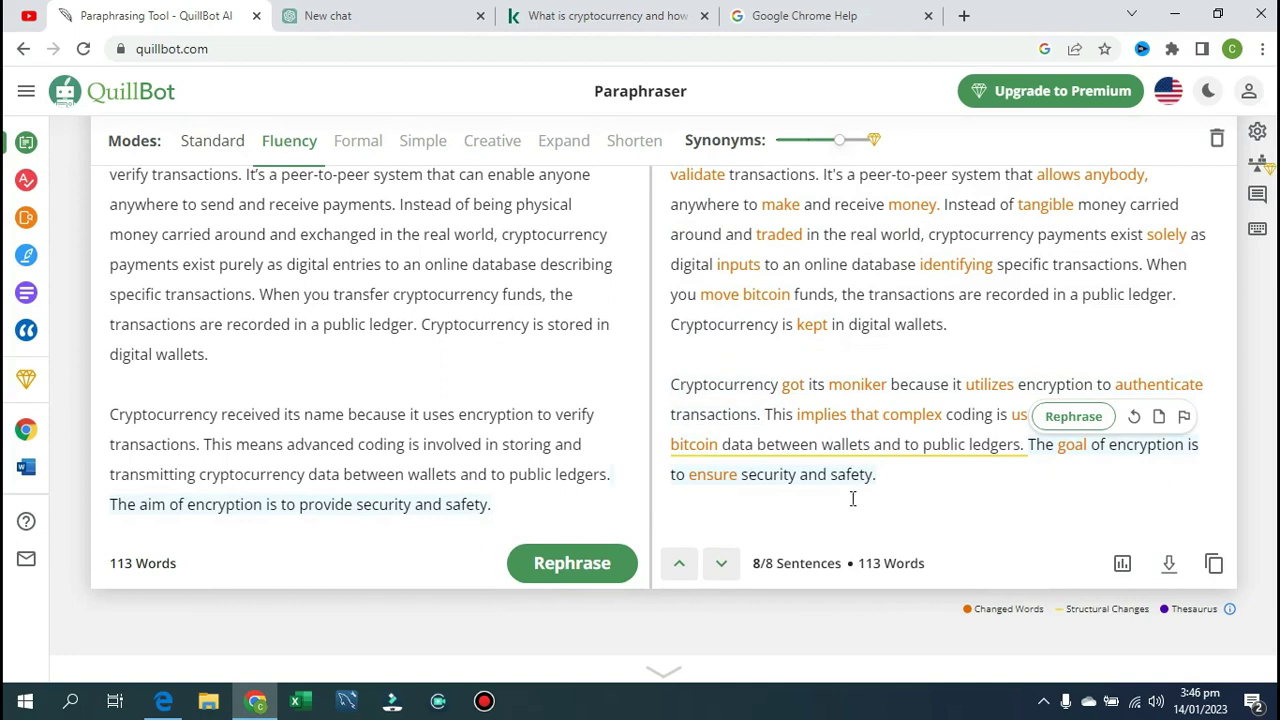
scroll(603, 265, "up", 1)
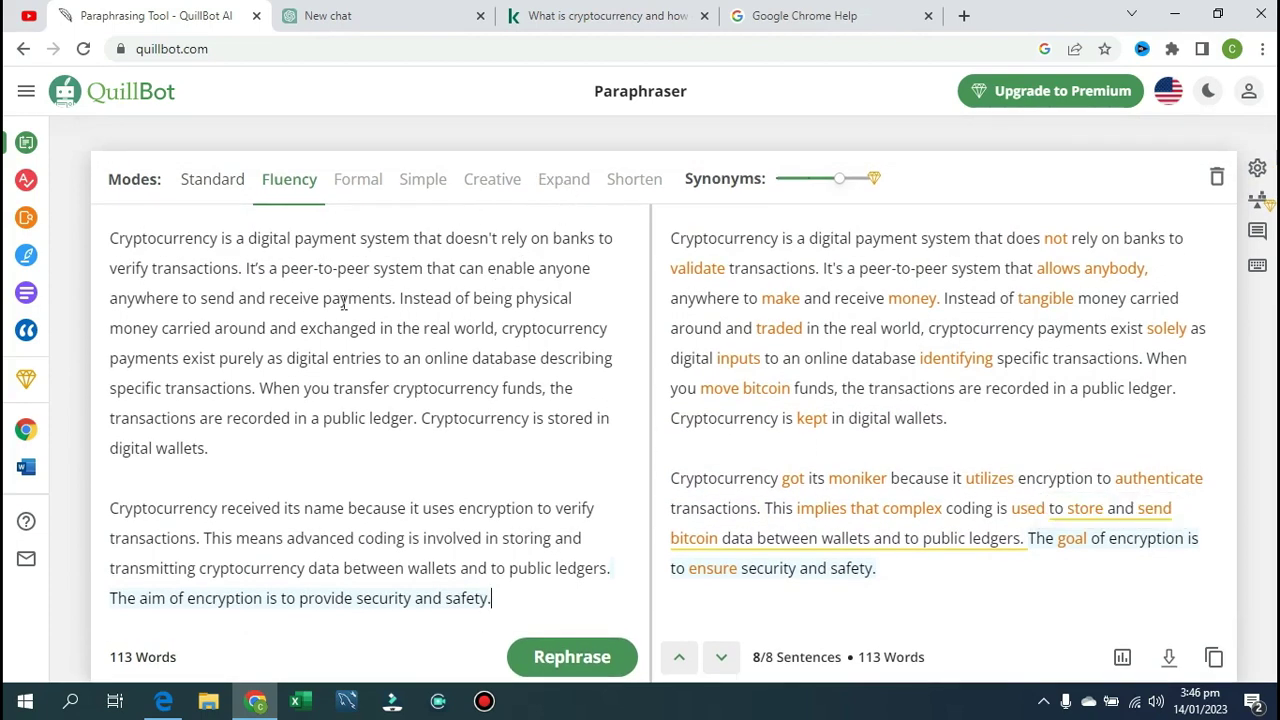
Copy the first cryptocurrency paragraph from the paraphraser's input text
left_click_drag(110, 237, 265, 415)
key("ctrl+c")
left_click(330, 461)
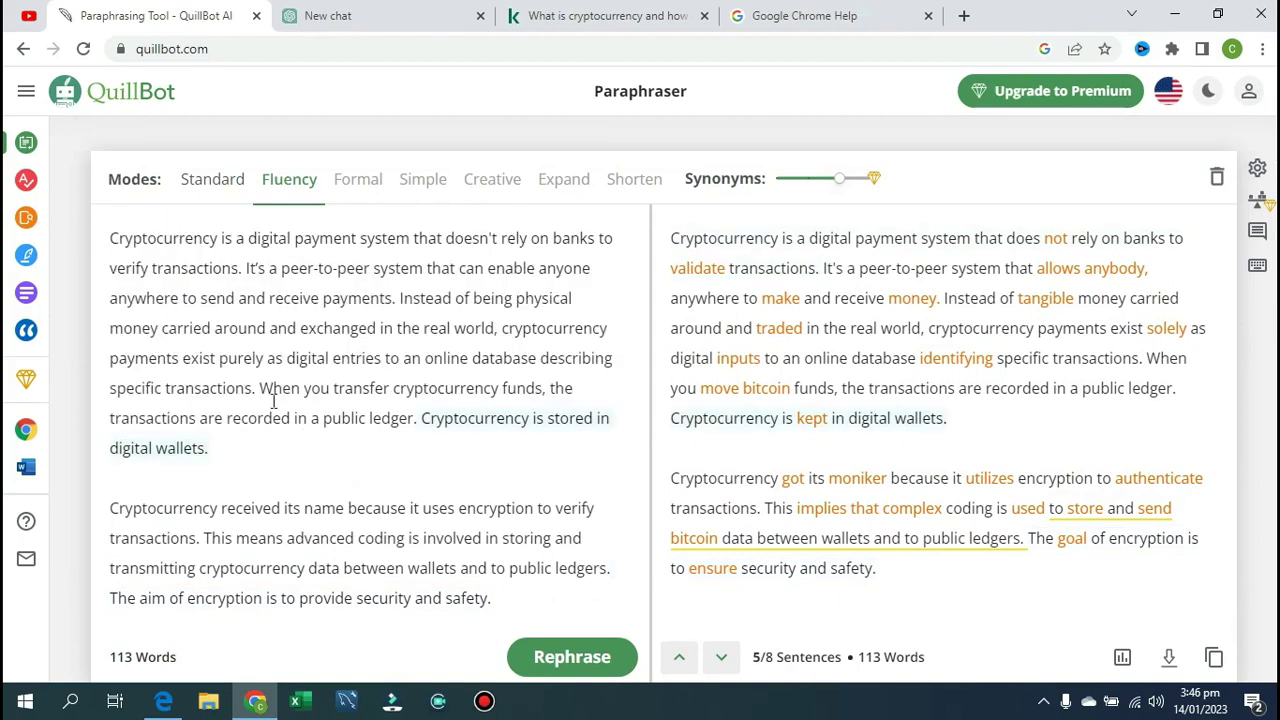
left_click_drag(110, 237, 495, 600)
right_click(447, 554)
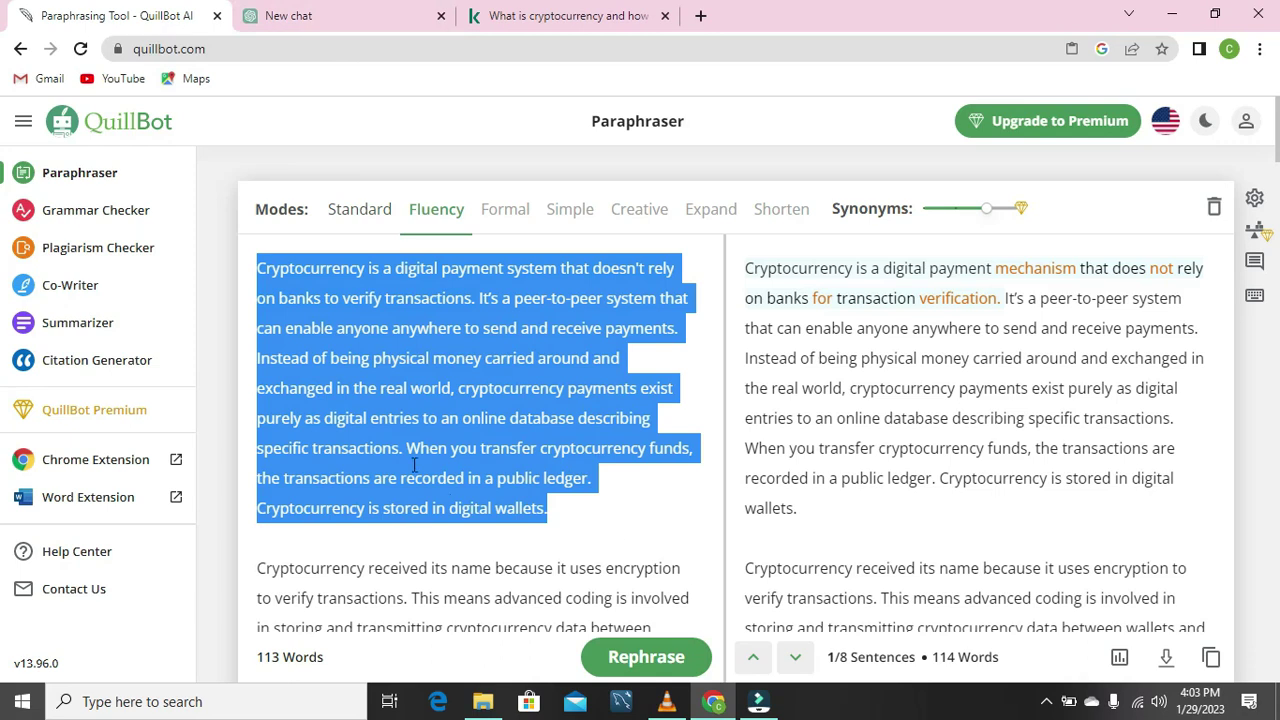
scroll(487, 497, "down", 2)
scroll(480, 500, "up", 2)
Switch to ChatGPT and send the prompt "Paraphrase this:" followed by the copied cryptocurrency paragraph
left_click(290, 17)
left_click(503, 606)
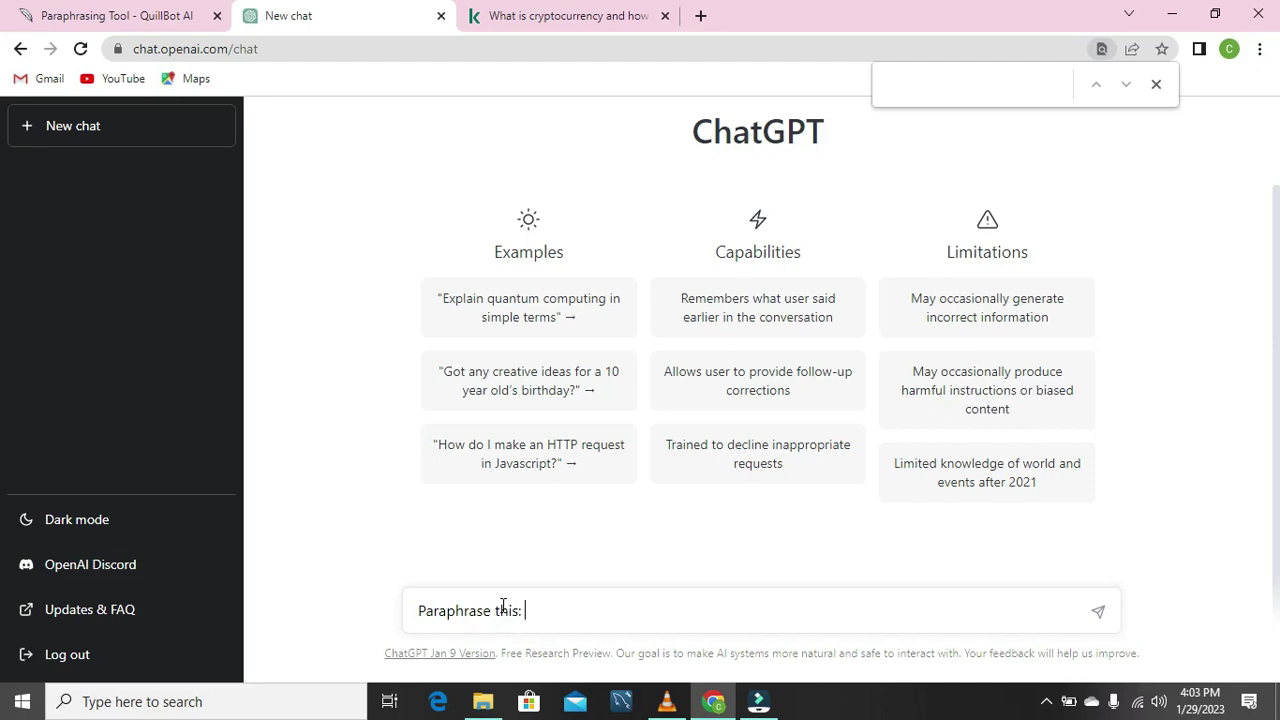
key("ctrl+v")
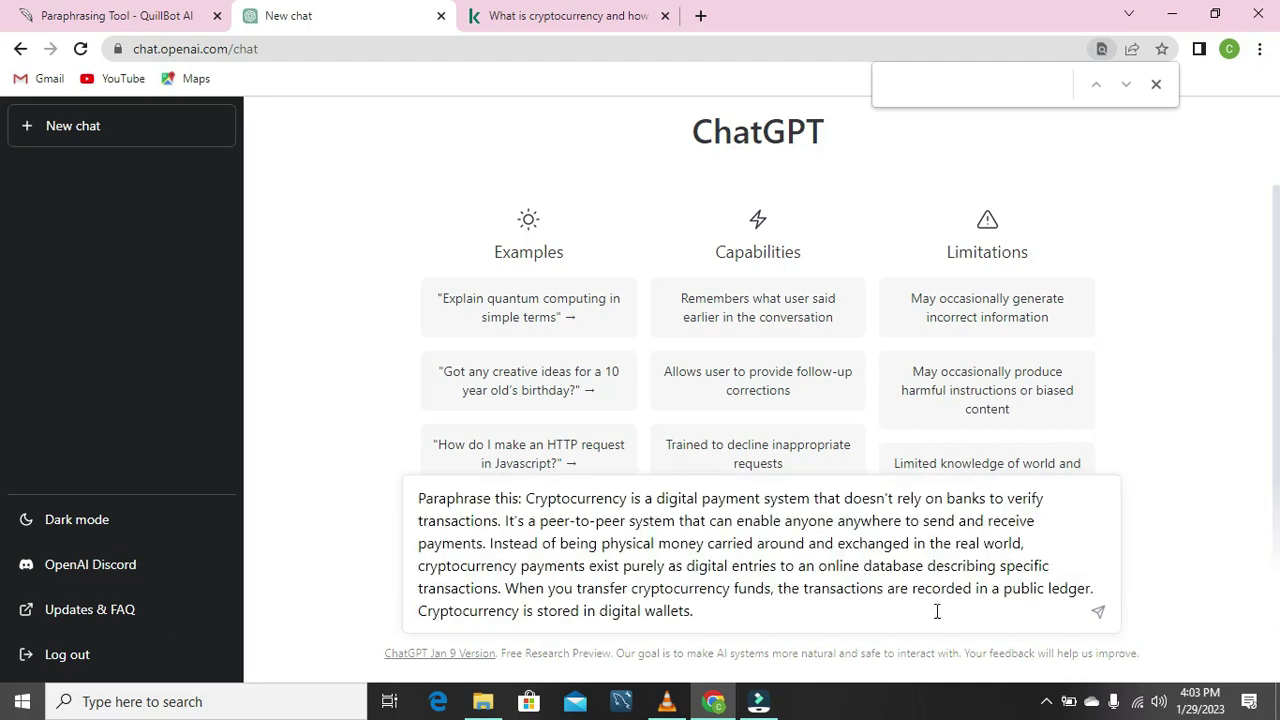
left_click(1097, 612)
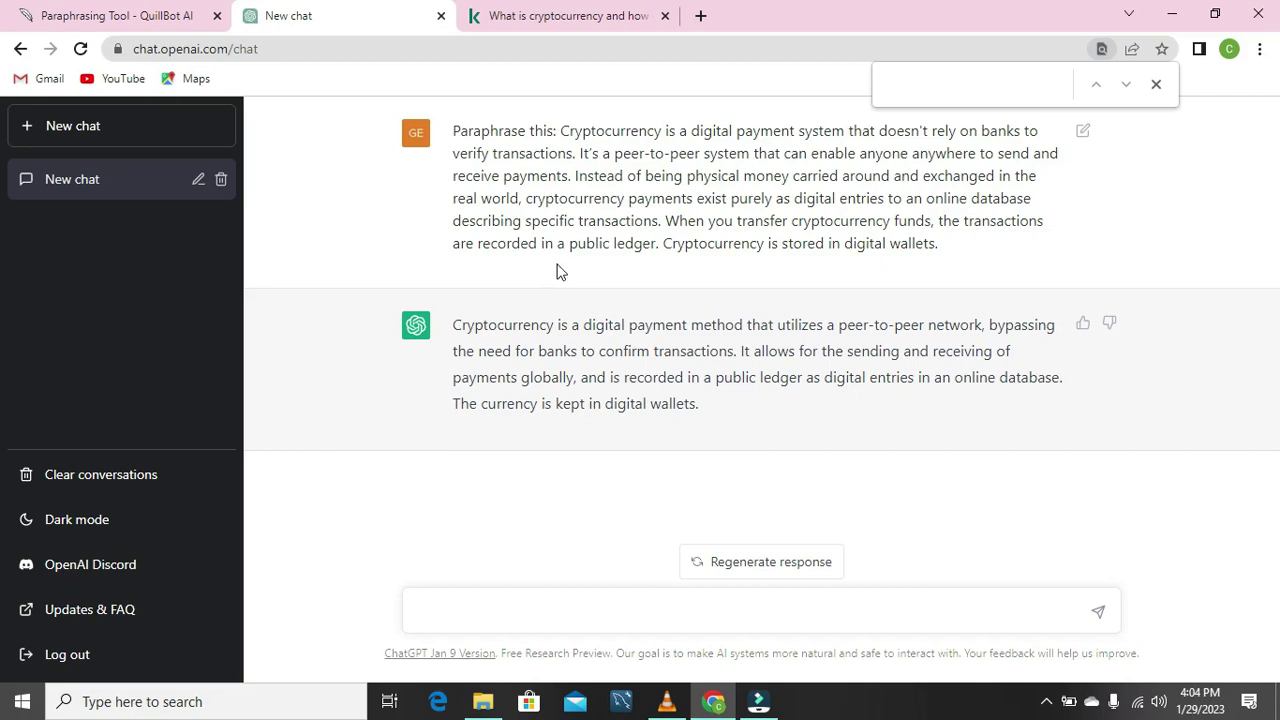
Compare ChatGPT's paraphrase with QuillBot's version and the source paragraphs in the Kaspersky article
left_click(144, 20)
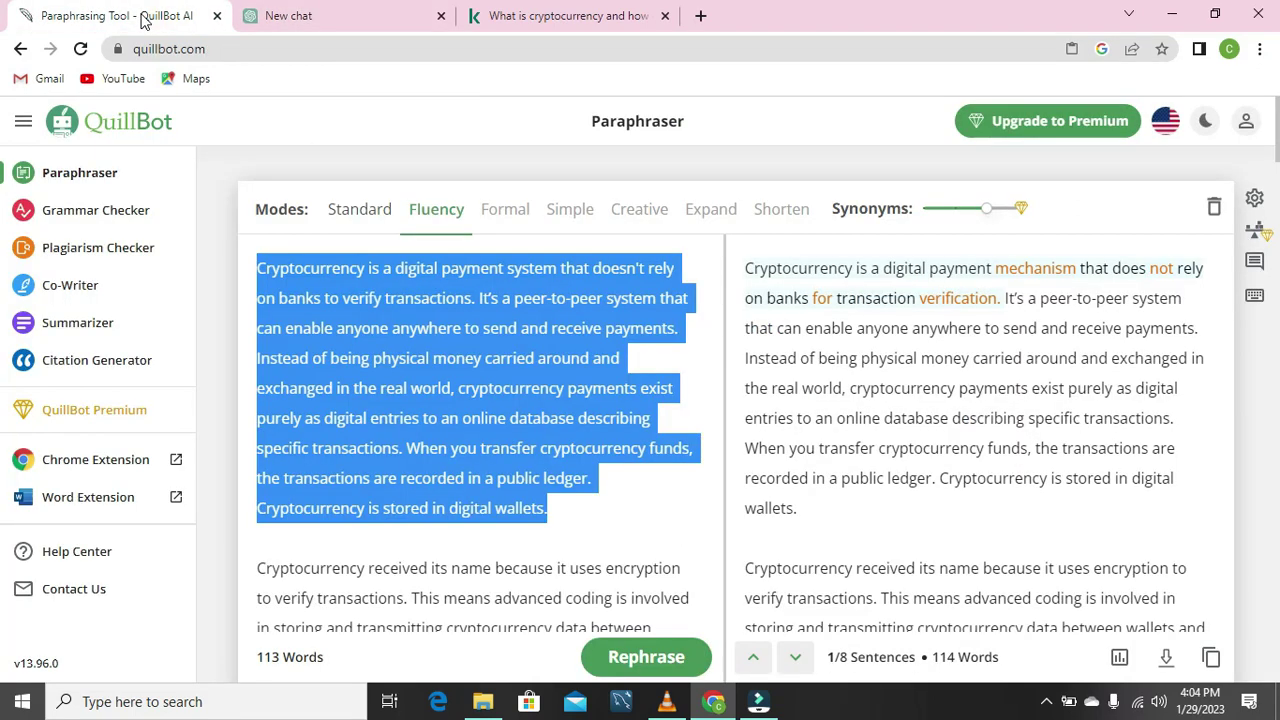
left_click(507, 20)
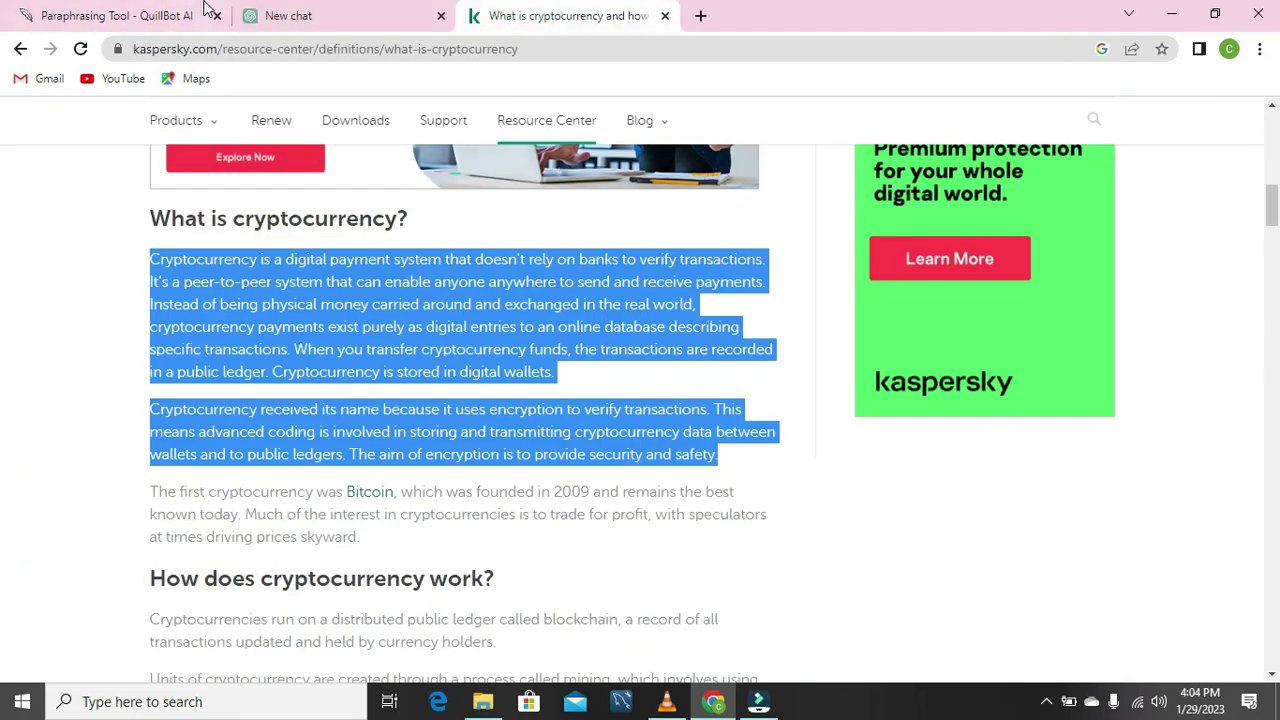
left_click(178, 20)
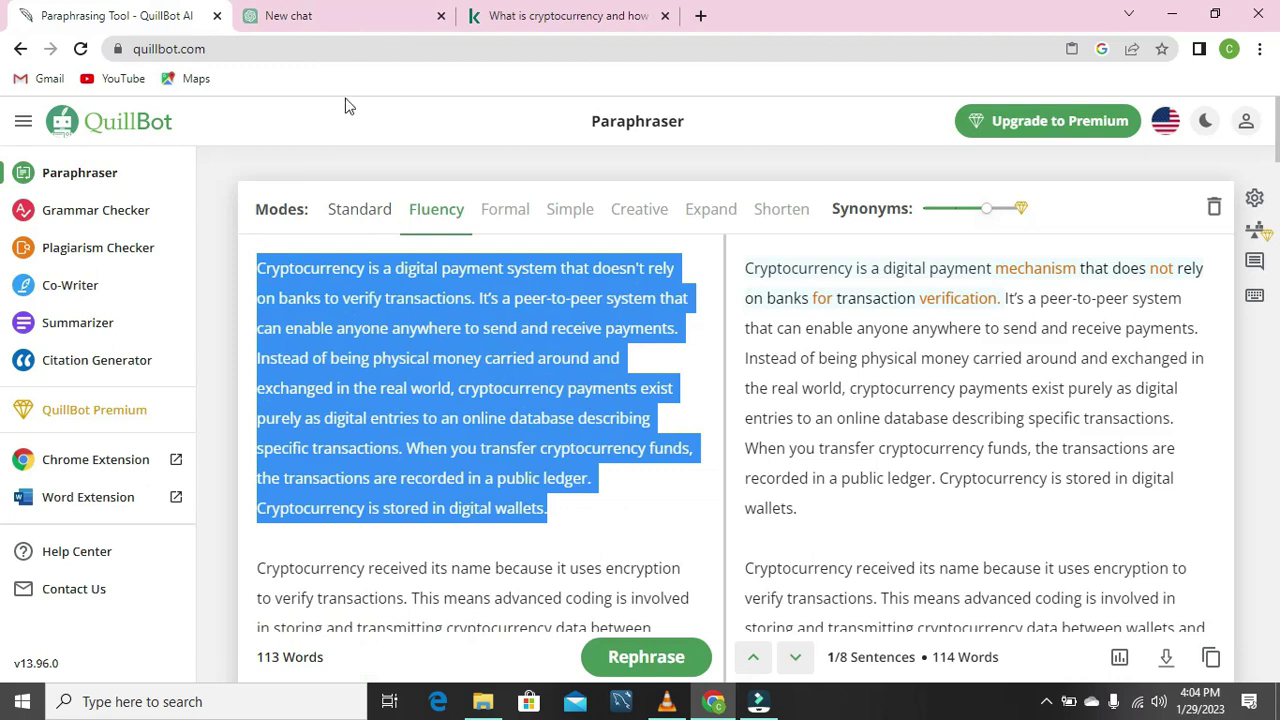
left_click(346, 15)
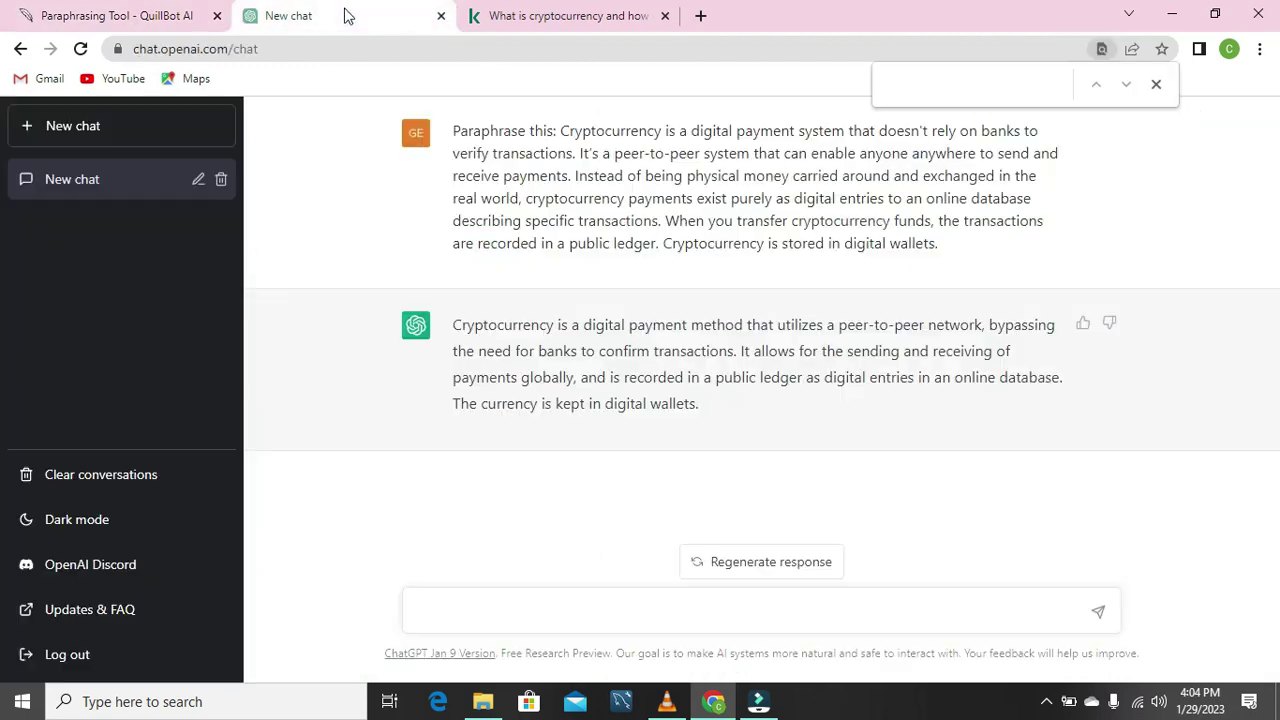
left_click(159, 15)
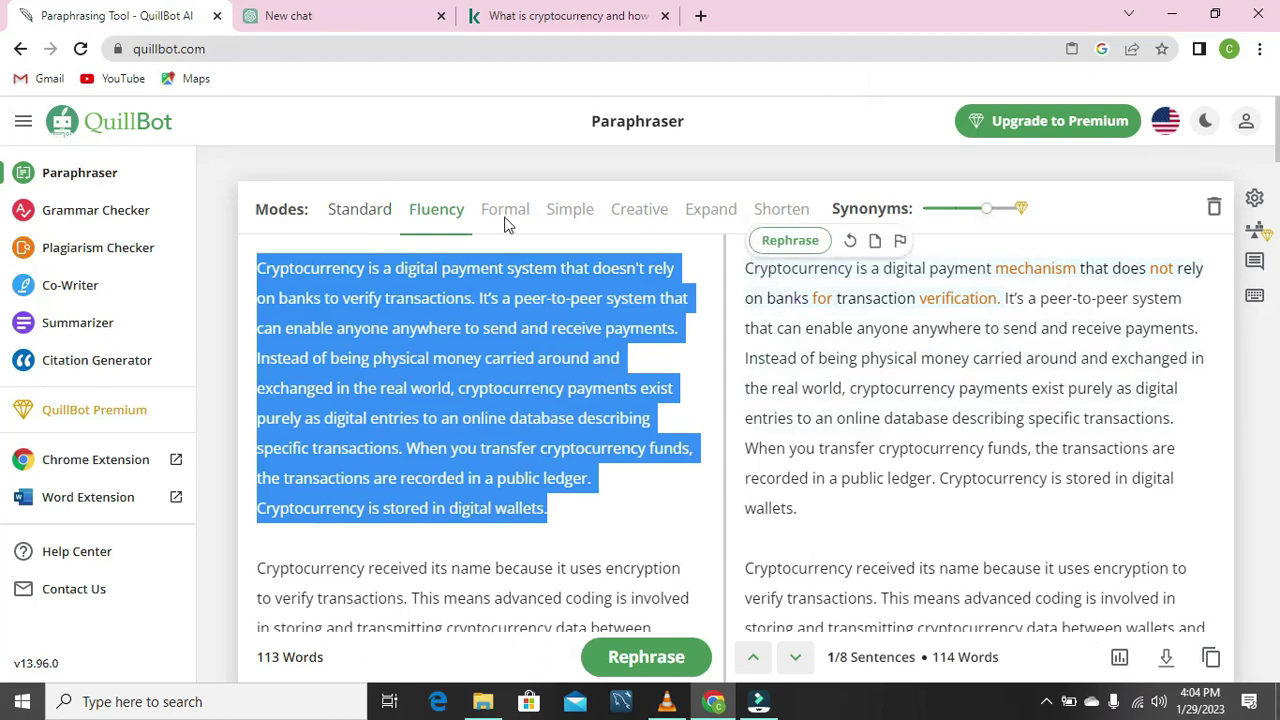
Examine QuillBot's paraphrasing modes from Formal to Shorten and its writing tools, comparing them with ChatGPT's paraphrase
mouse_move(507, 222)
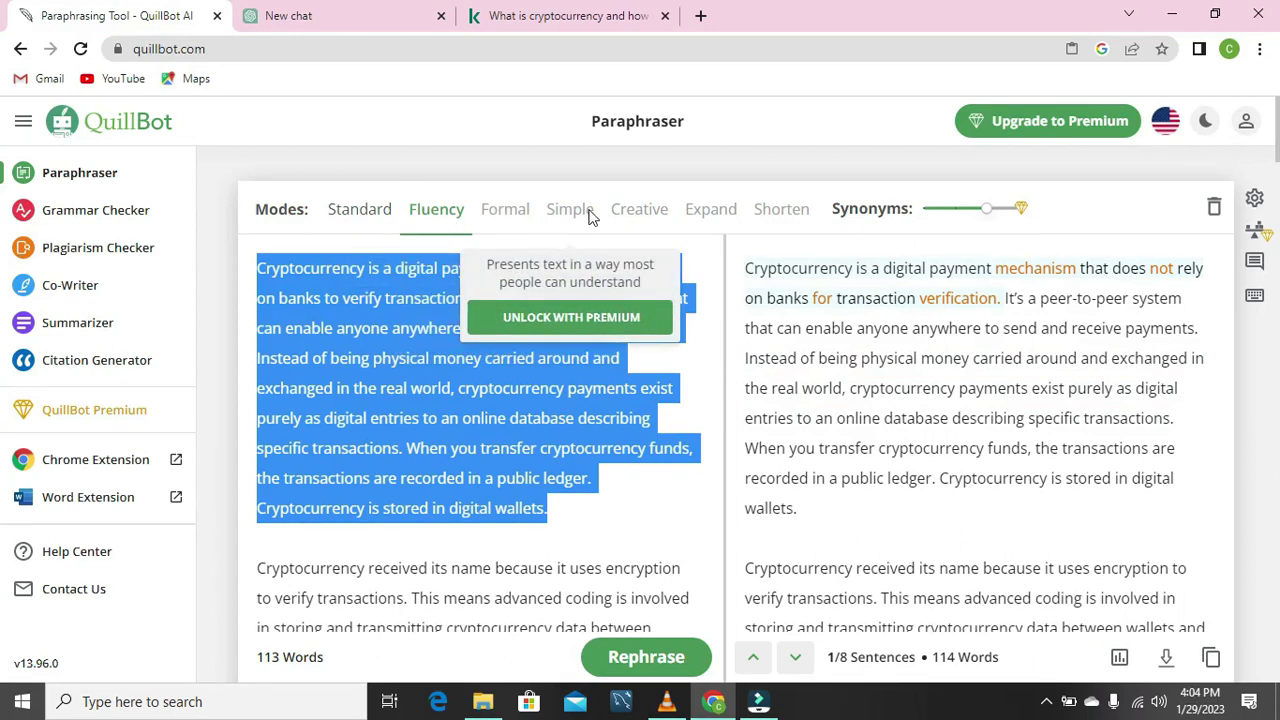
mouse_move(785, 225)
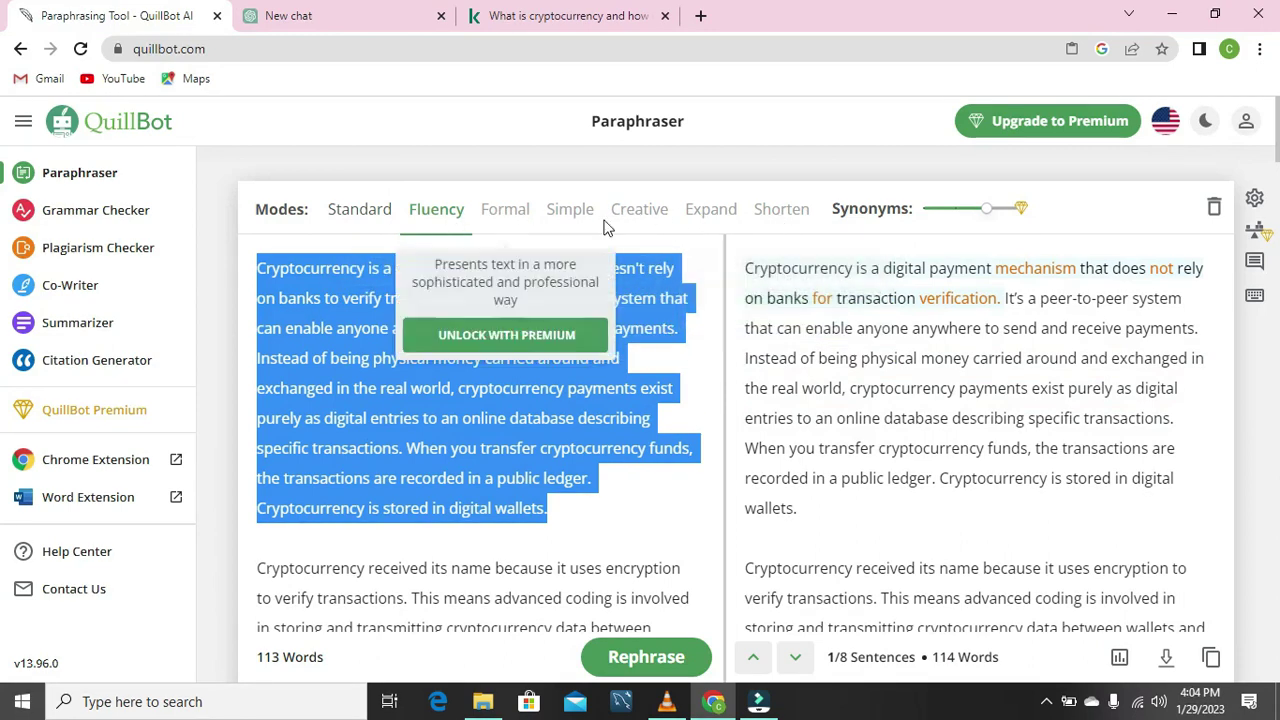
mouse_move(568, 248)
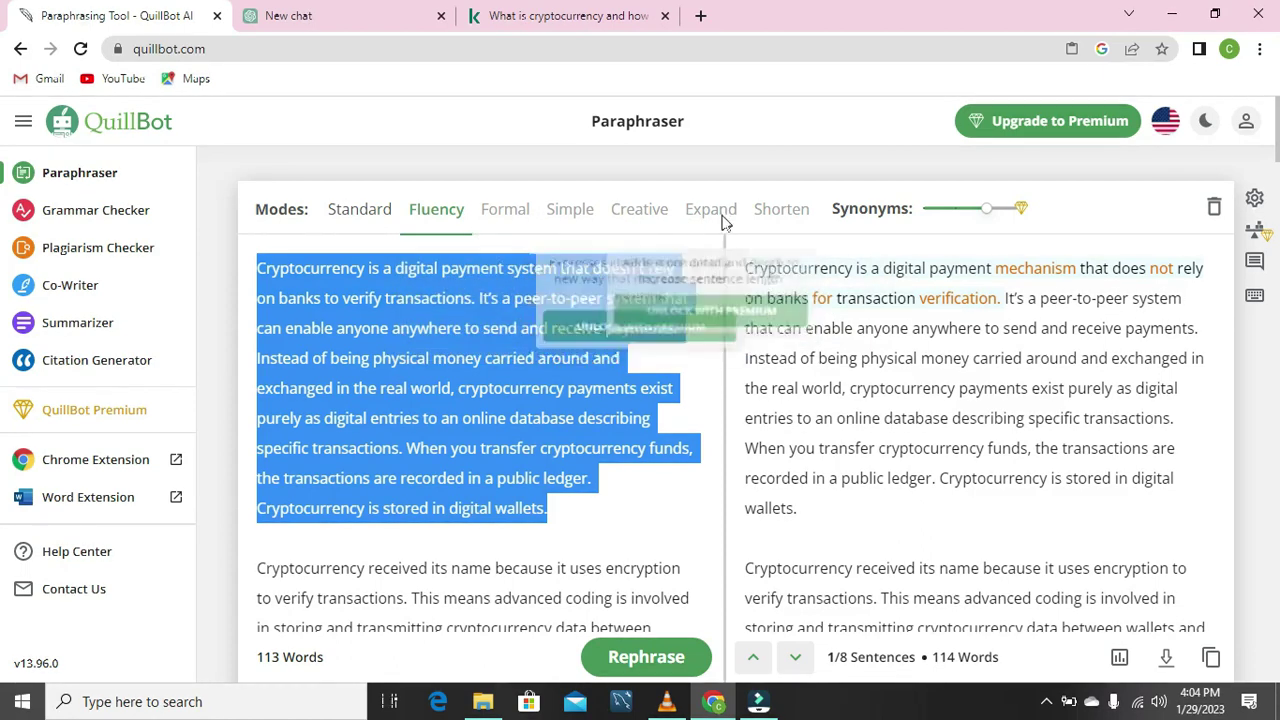
left_click(337, 24)
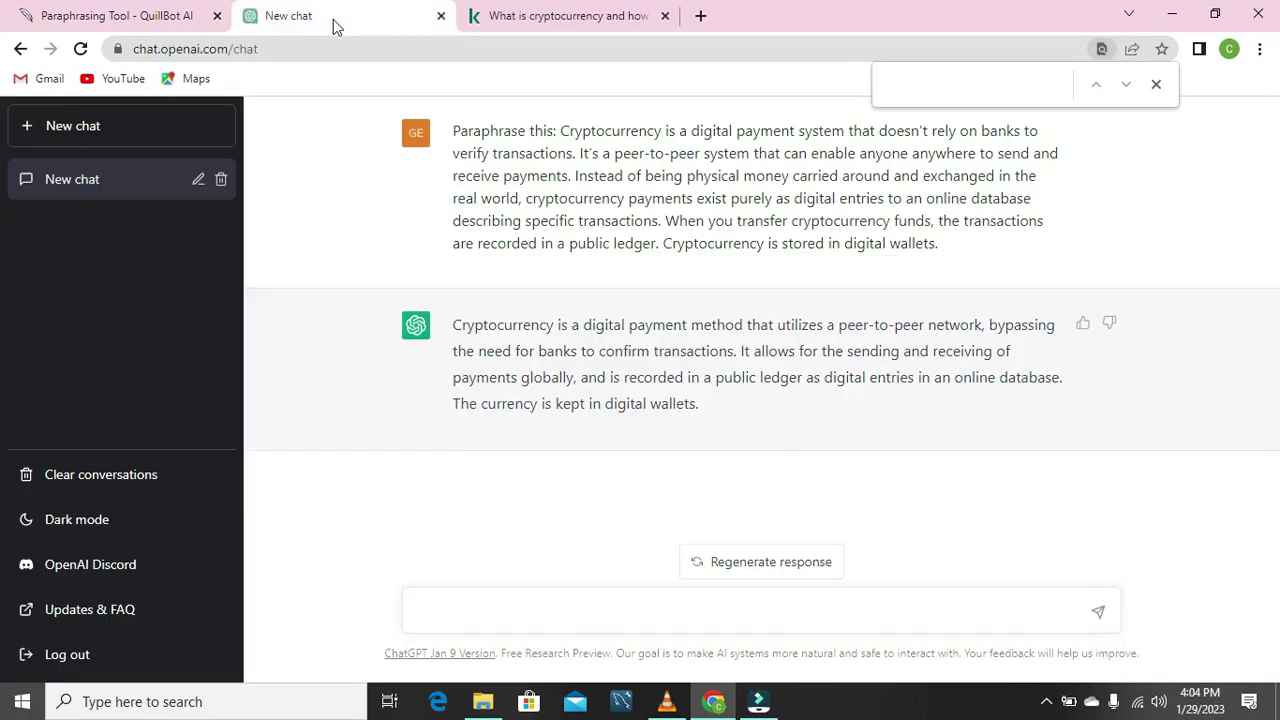
left_click(152, 20)
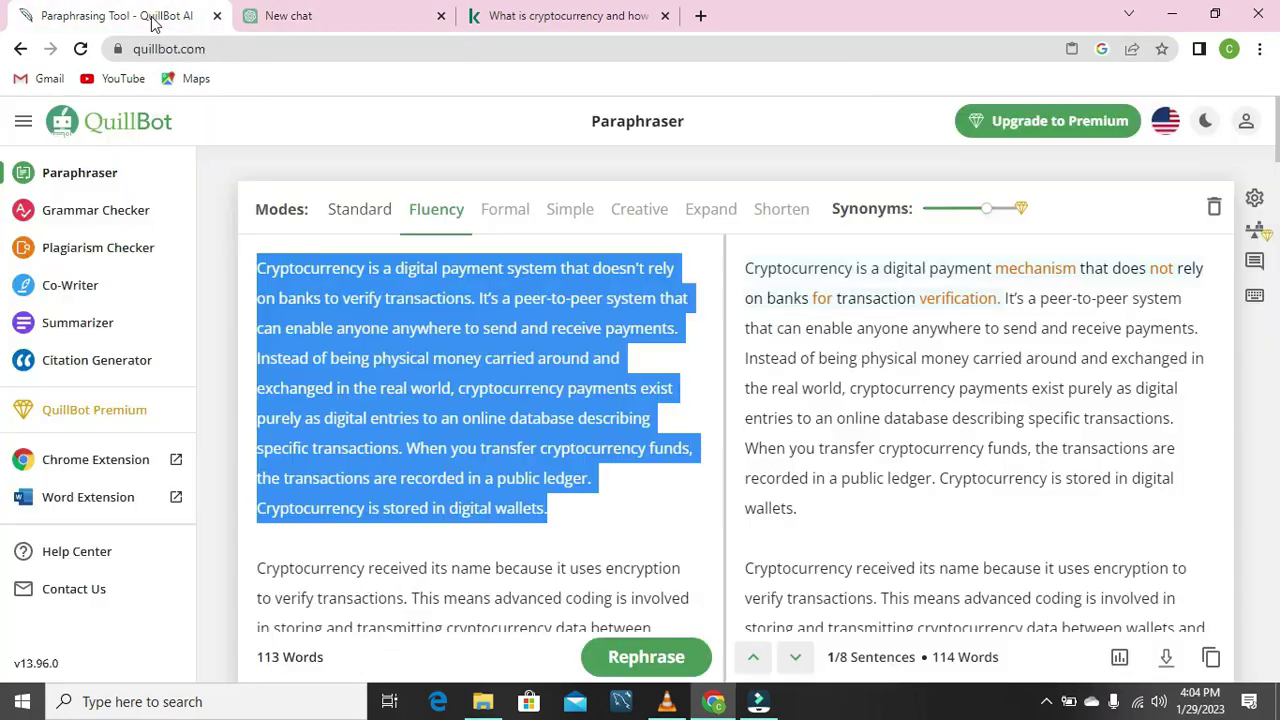
left_click(322, 32)
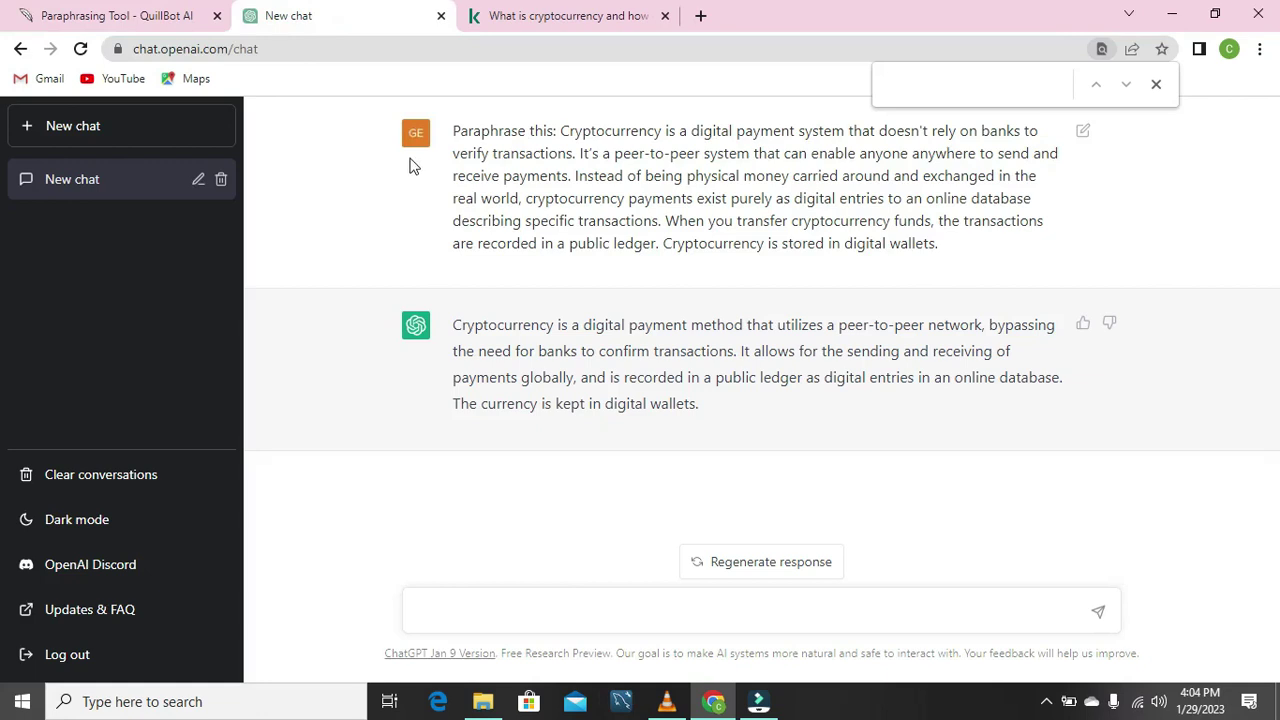
left_click(160, 20)
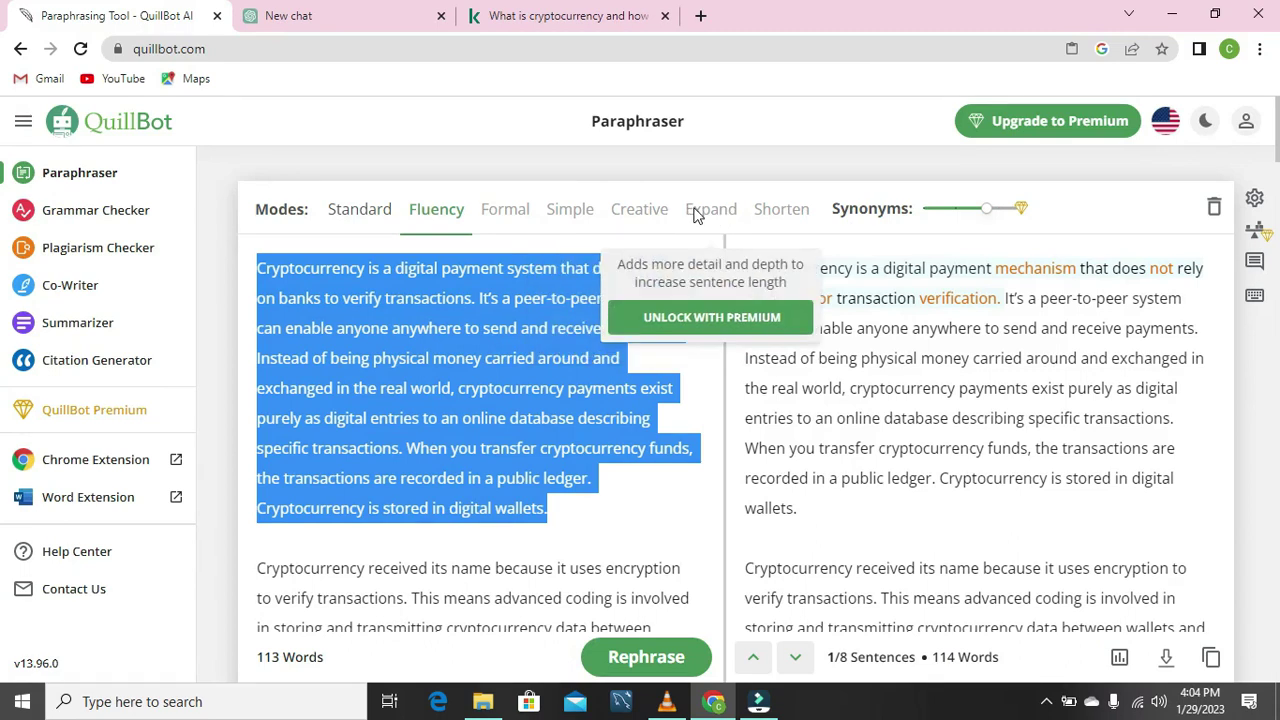
left_click(340, 19)
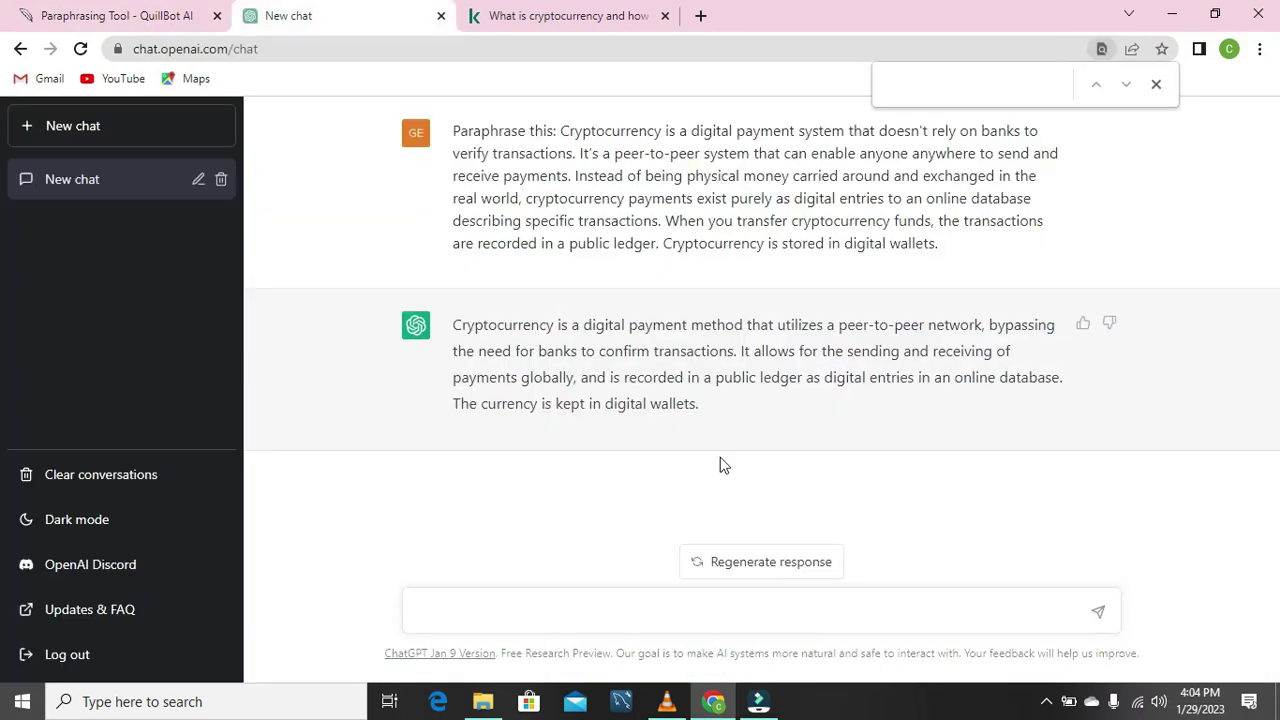
left_click(160, 15)
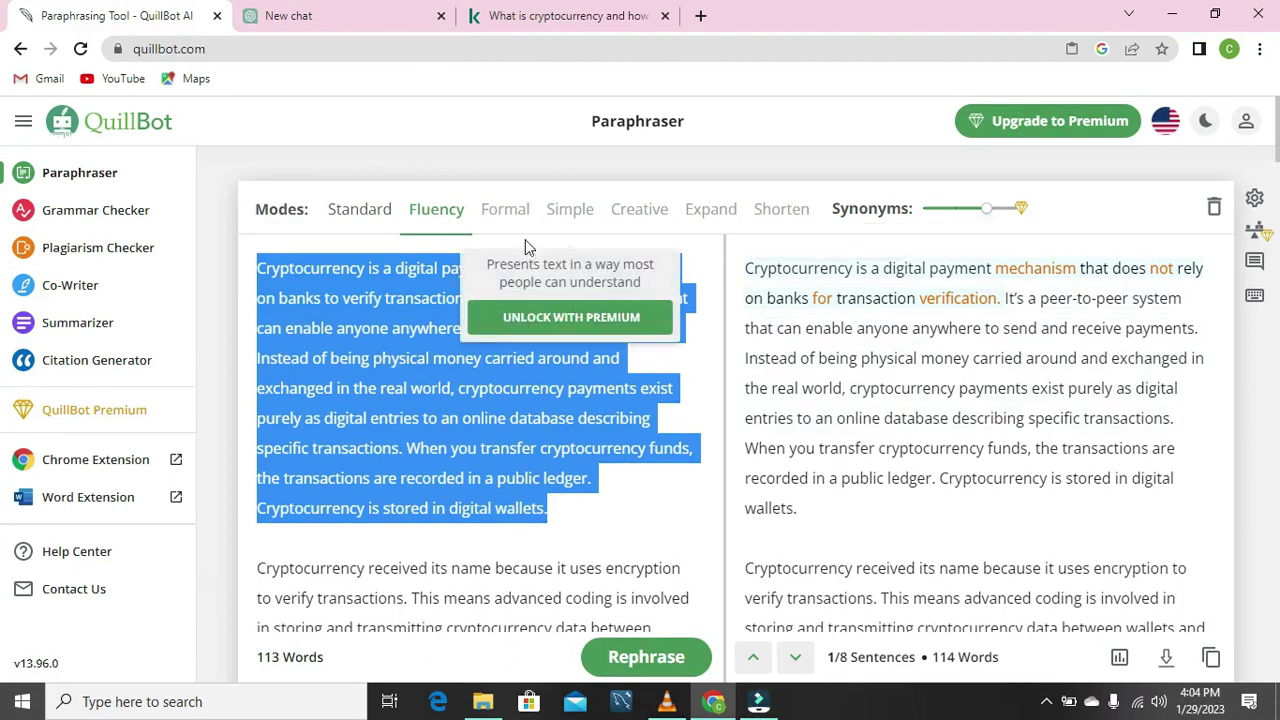
mouse_move(525, 227)
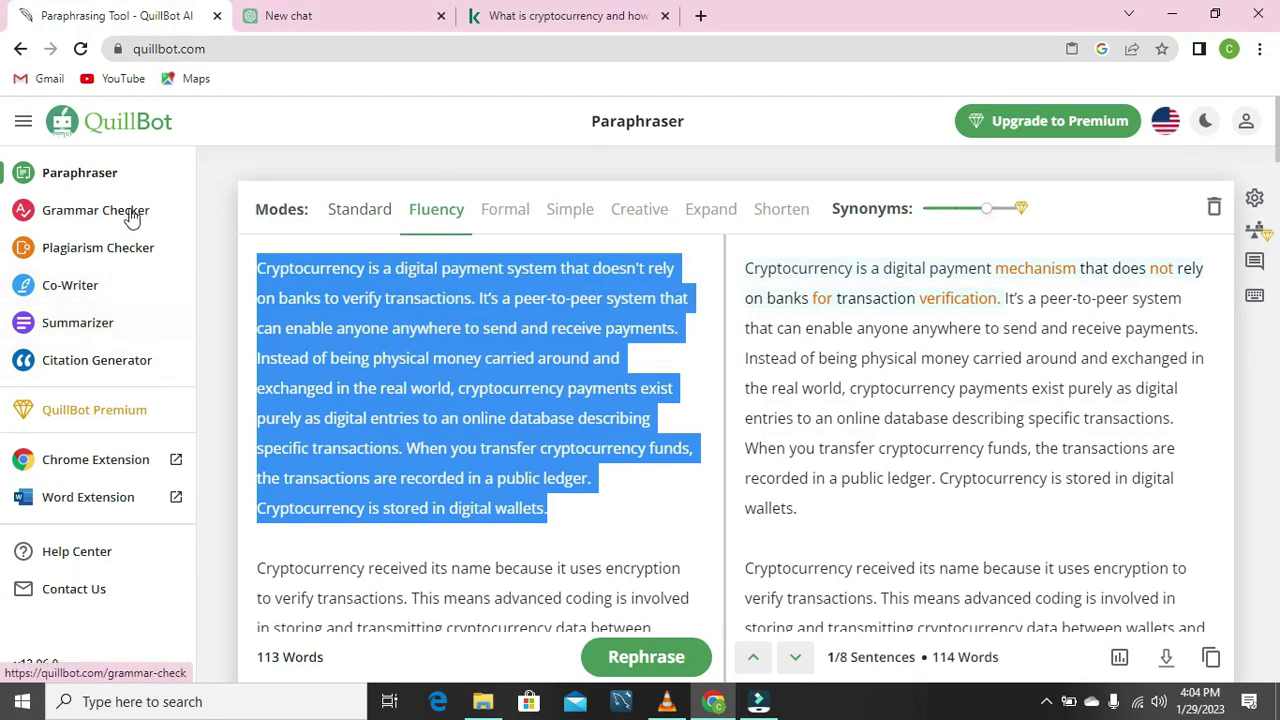
left_click(312, 16)
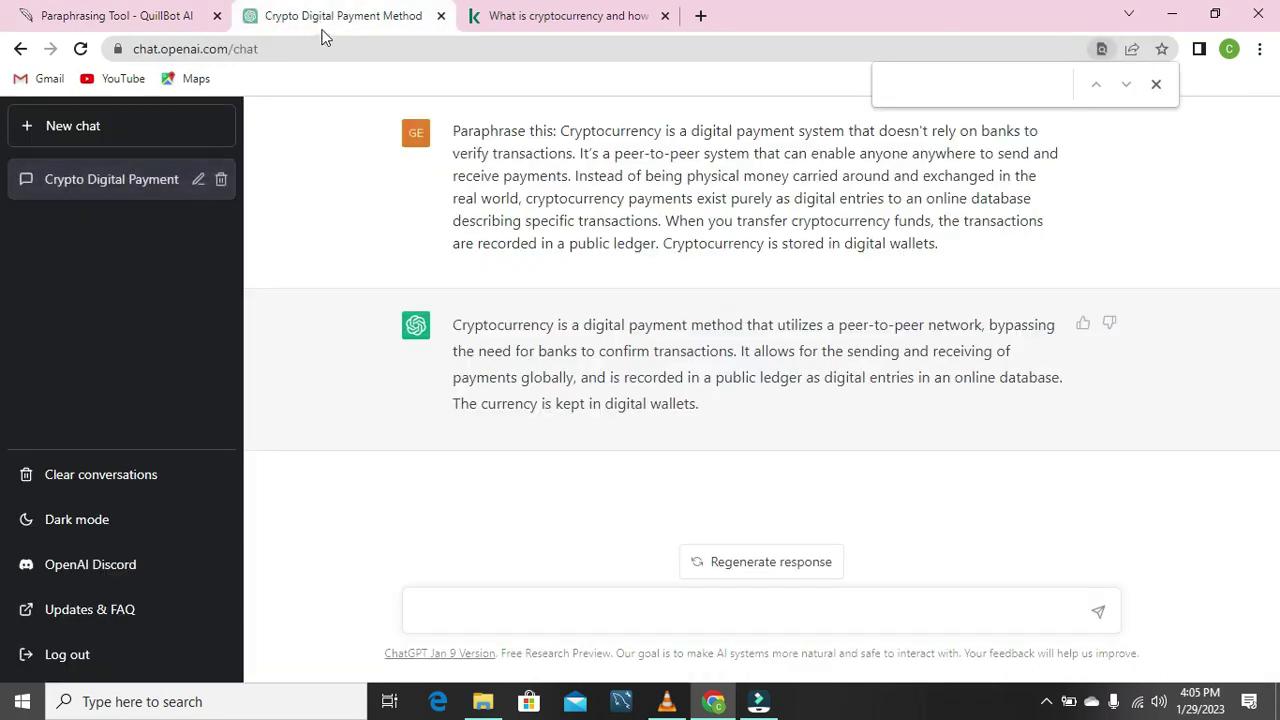
left_click(98, 18)
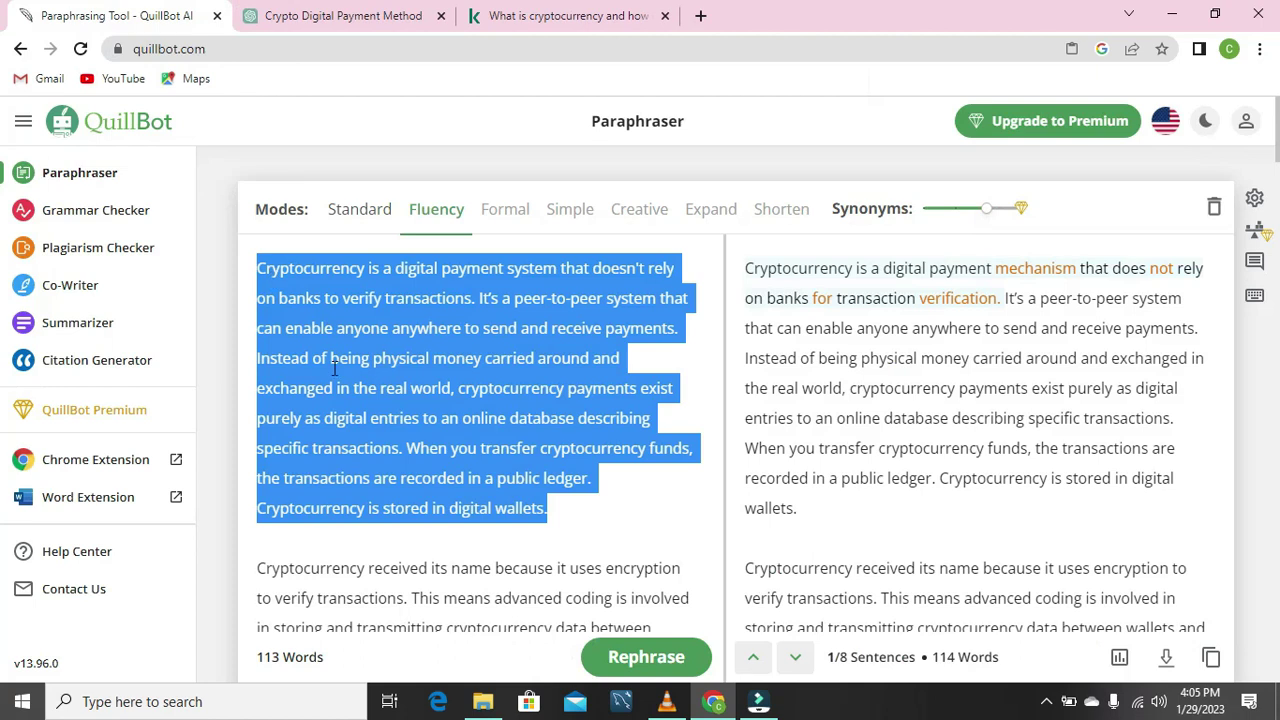
Switch to ChatGPT, copy its cryptocurrency paraphrase and send it back after the prompt "Summarize this:"
left_click(328, 18)
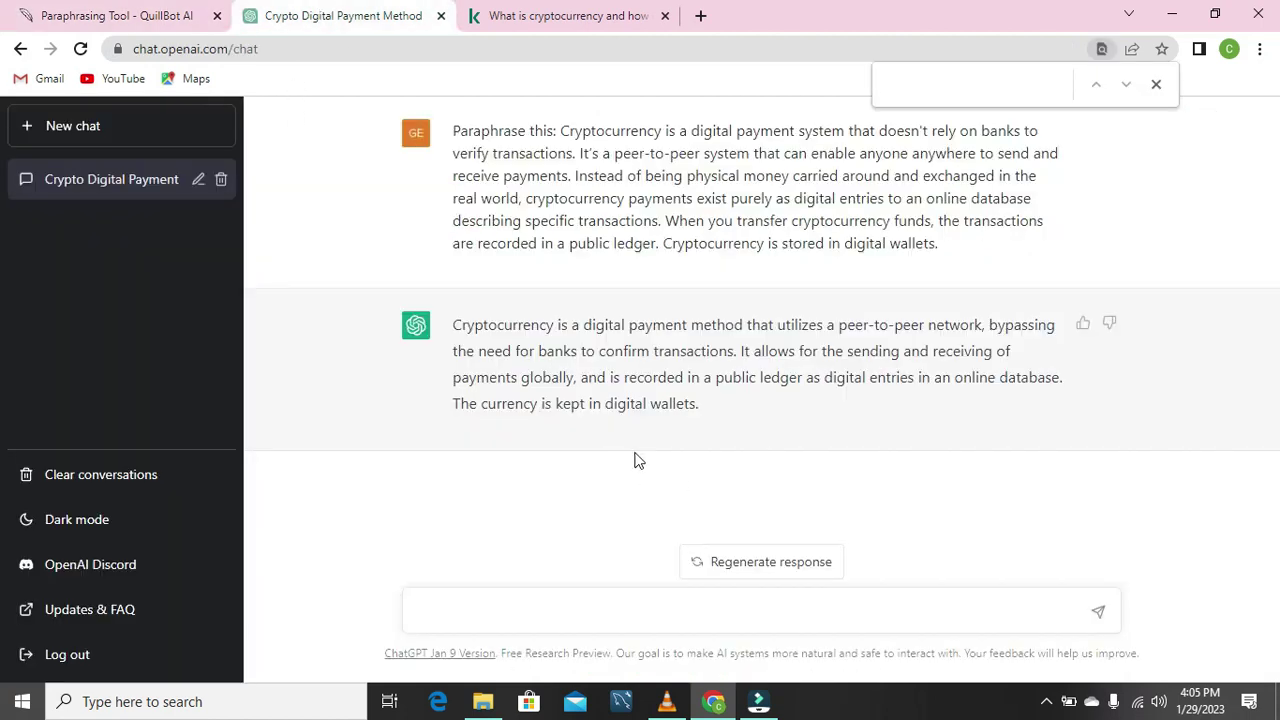
left_click(469, 610)
left_click_drag(455, 324, 706, 409)
right_click(655, 376)
left_click(682, 384)
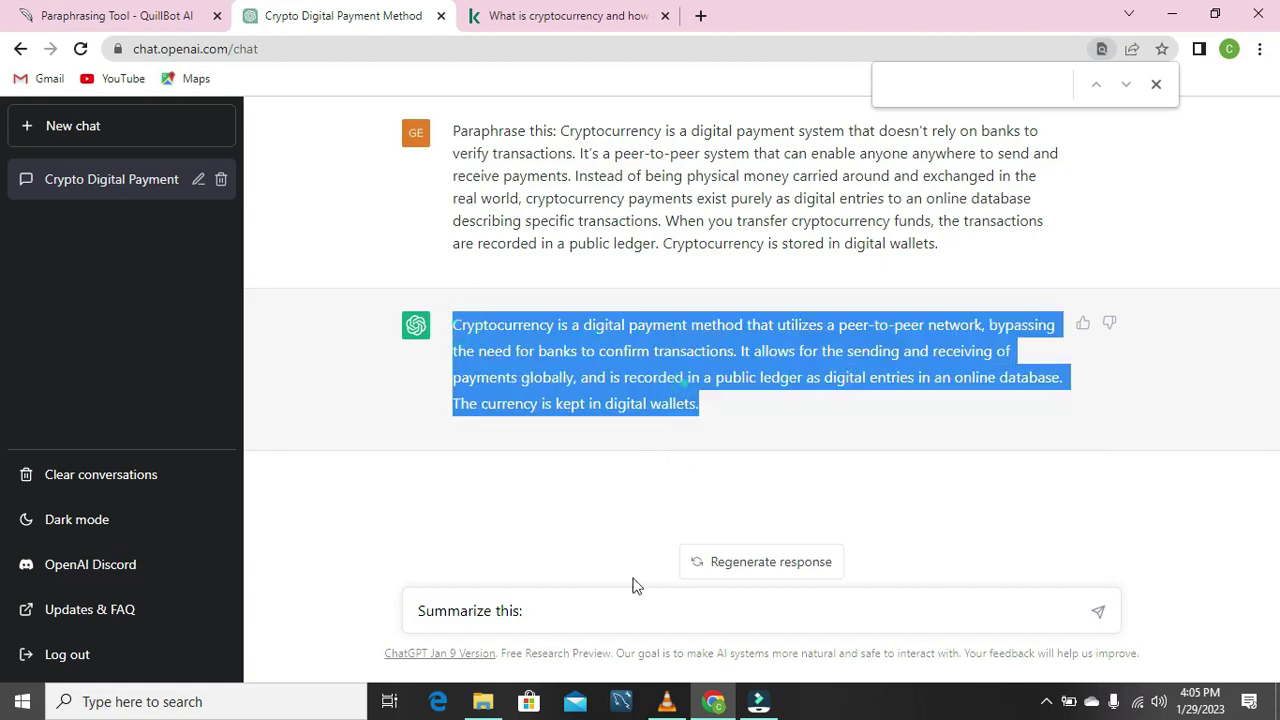
left_click(541, 614)
key("ctrl+v")
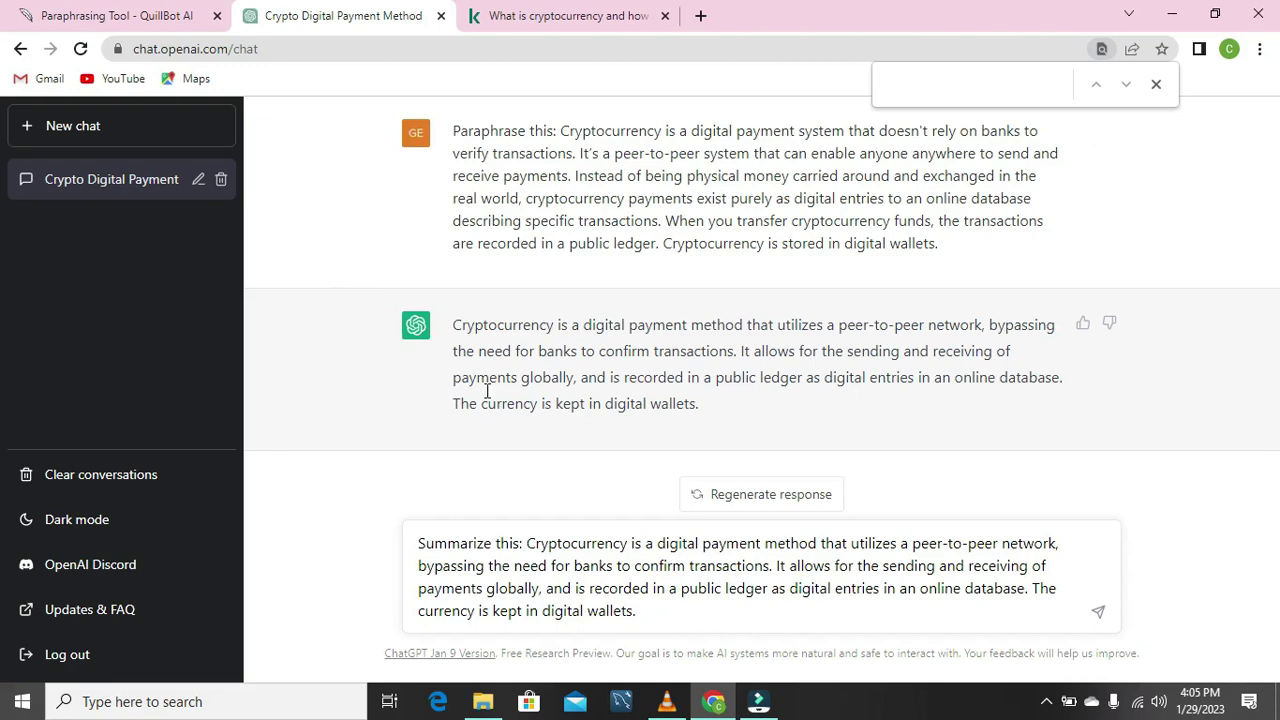
left_click(178, 12)
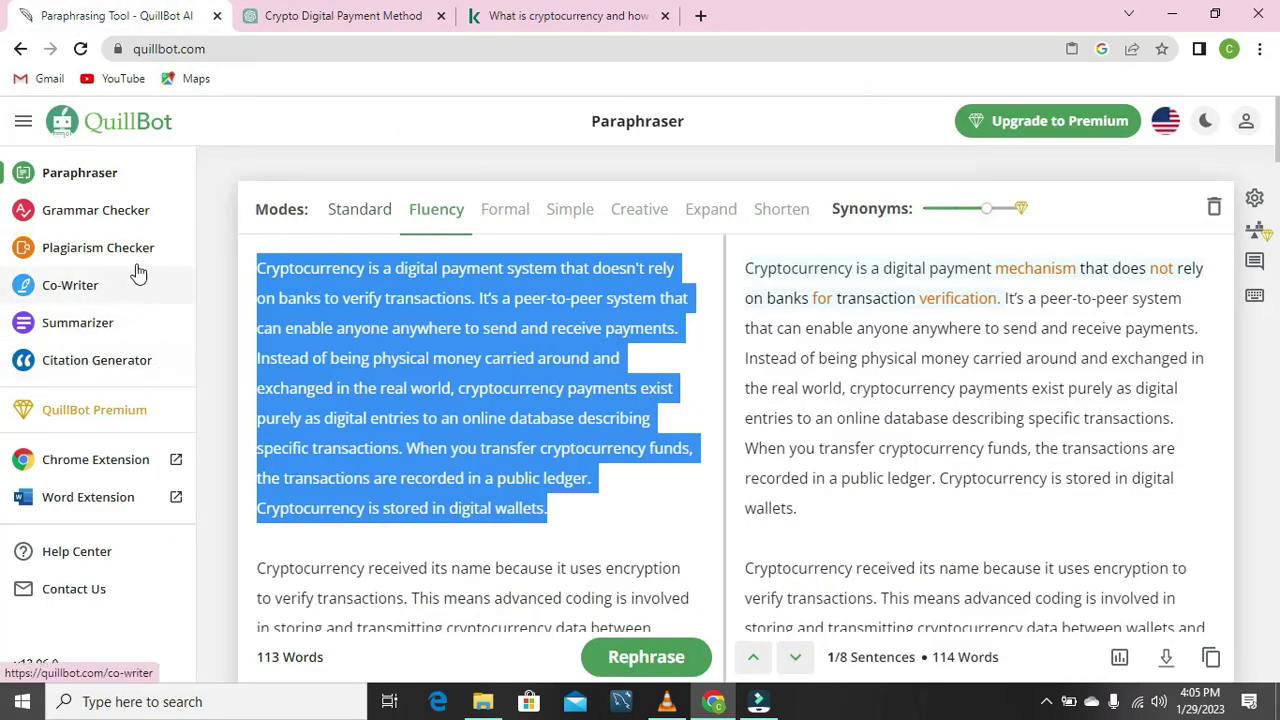
left_click(343, 14)
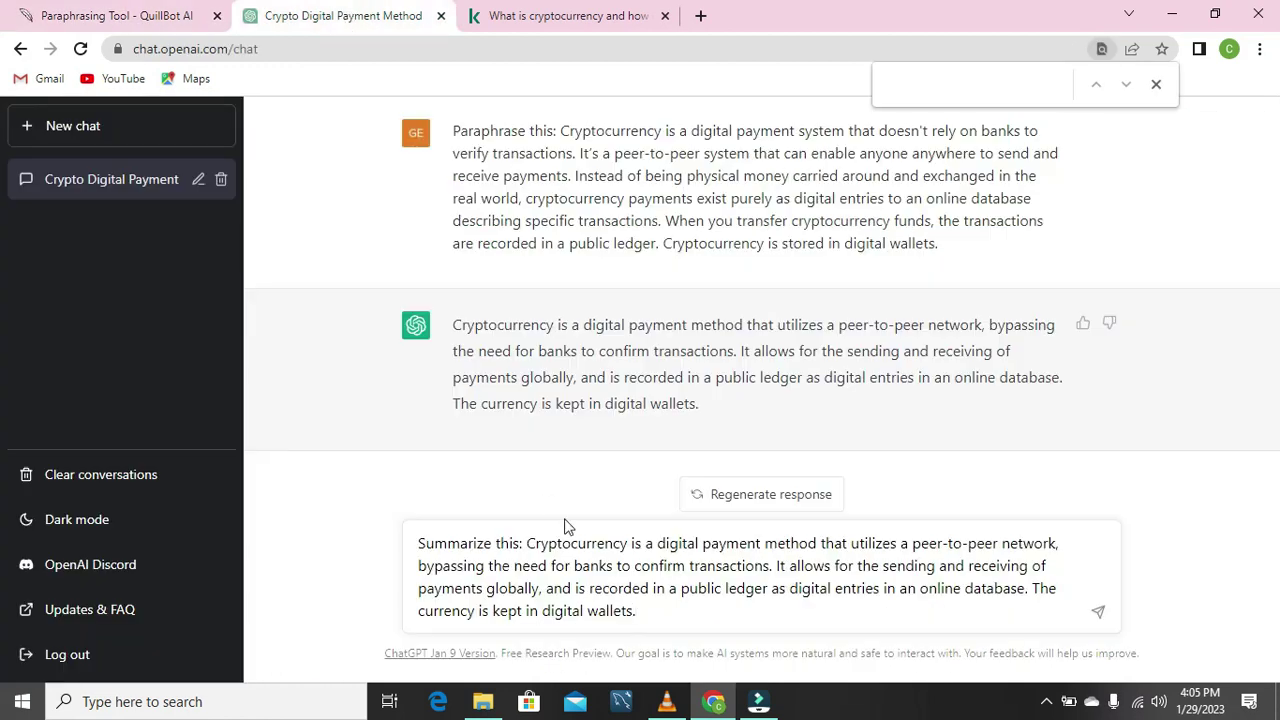
left_click(1097, 614)
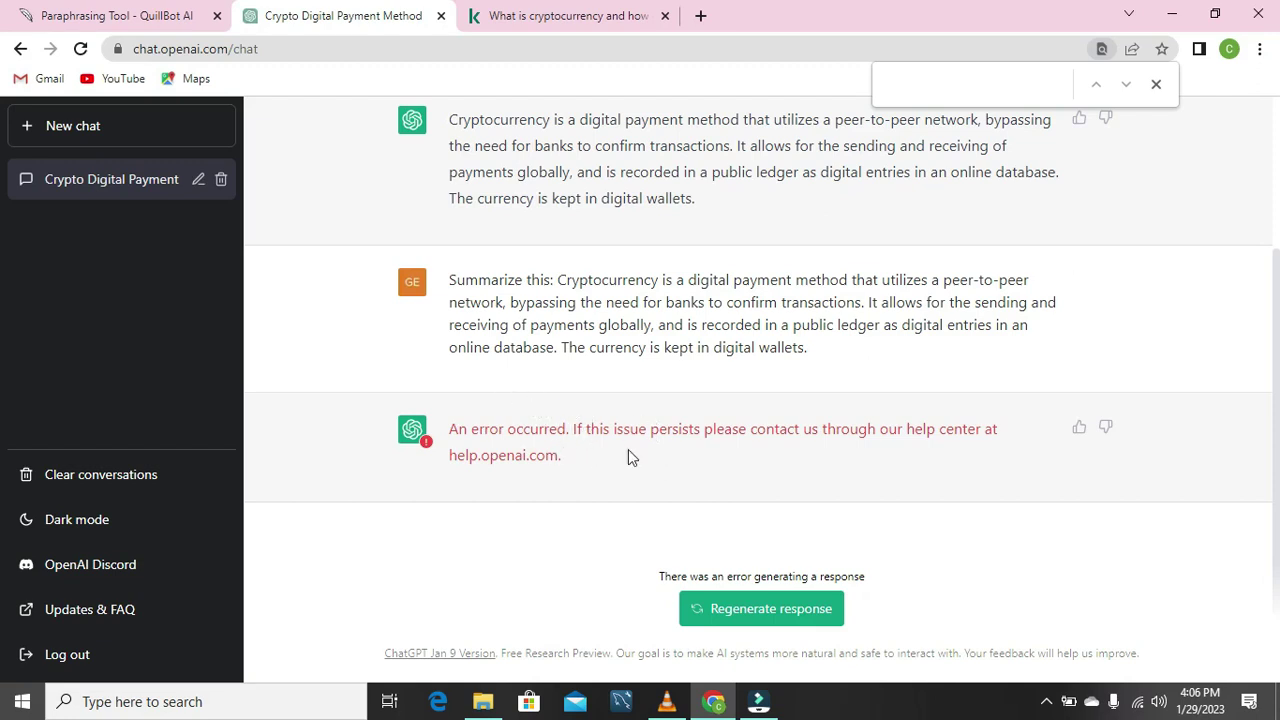
Regenerate the response to the summary prompt and reload the ChatGPT page
left_click(749, 611)
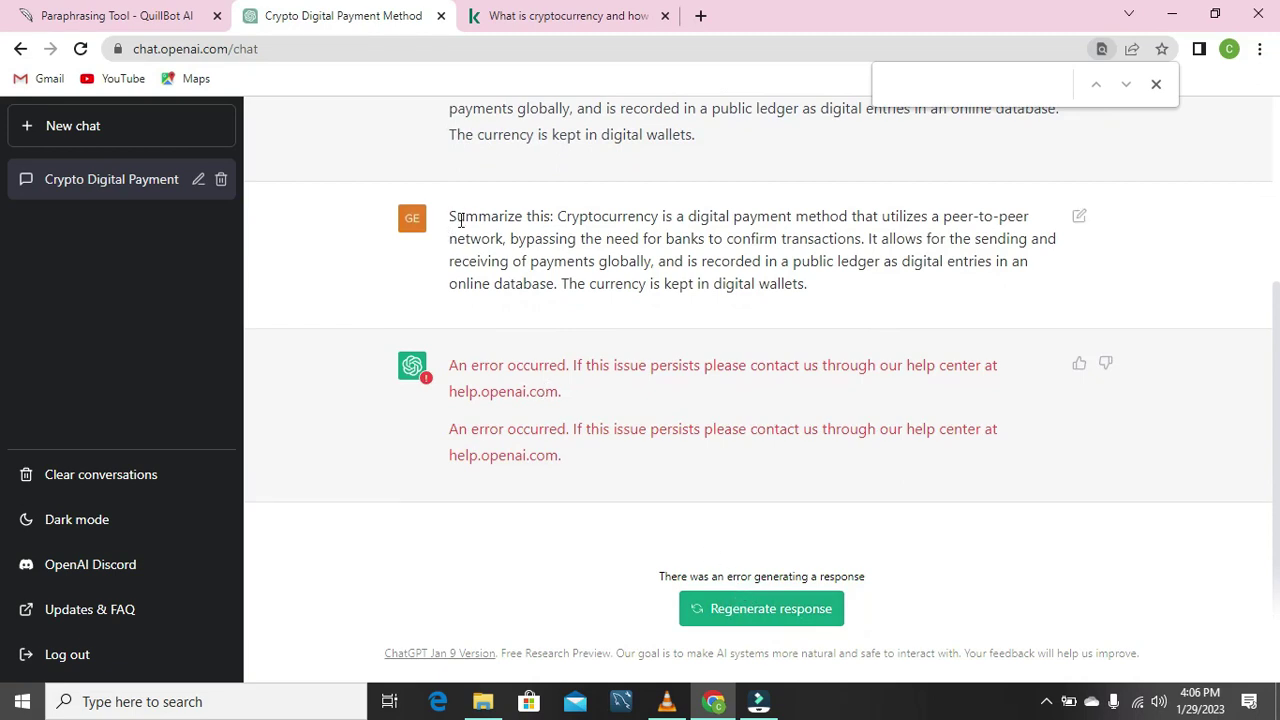
right_click(338, 214)
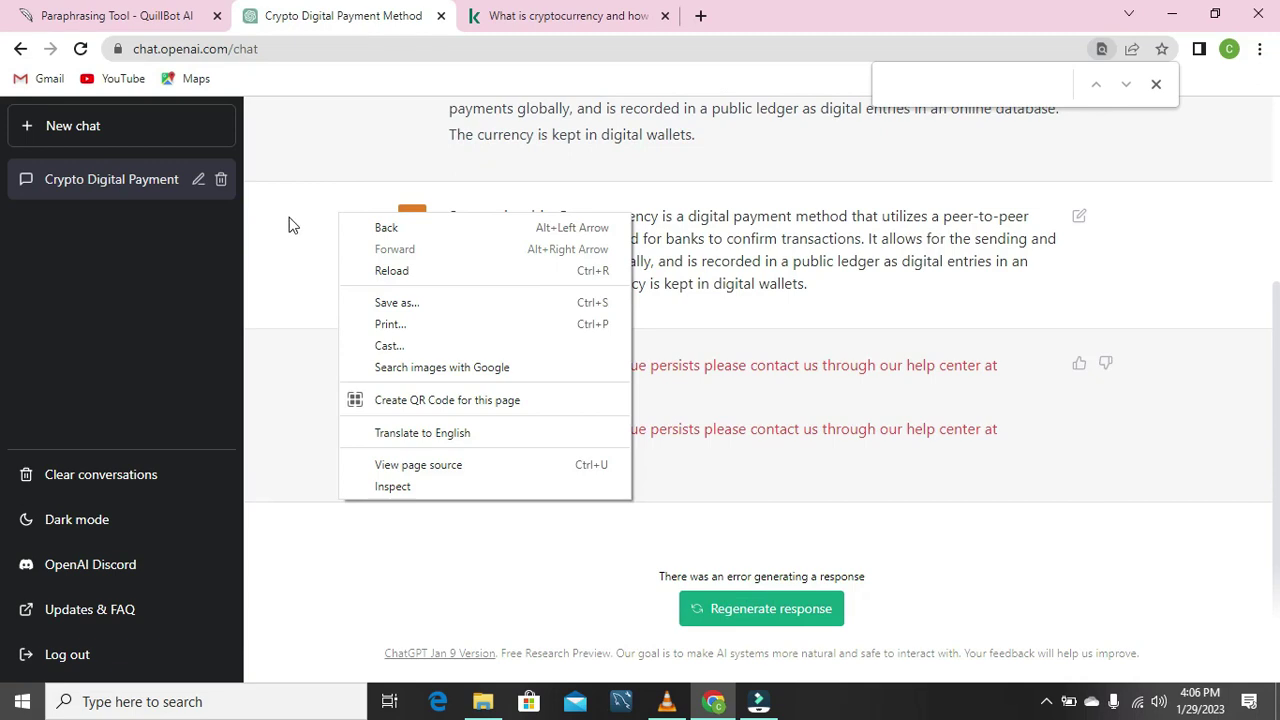
left_click(392, 271)
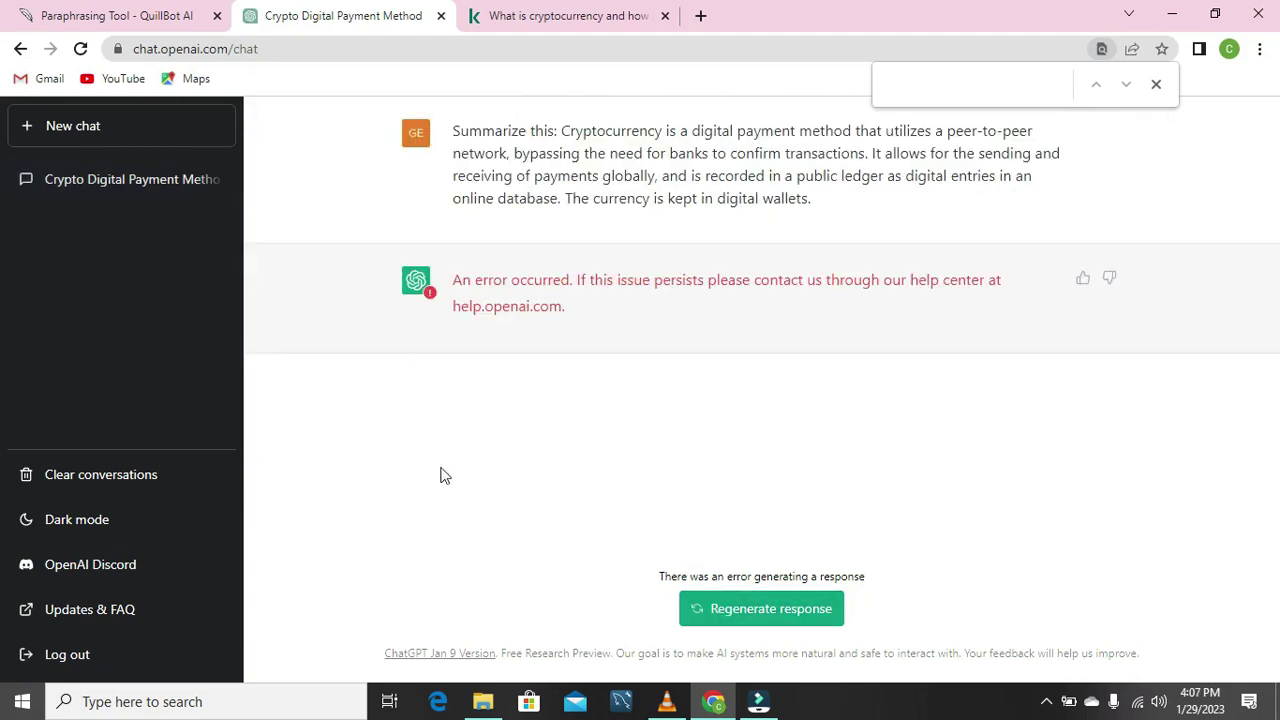
right_click(371, 404)
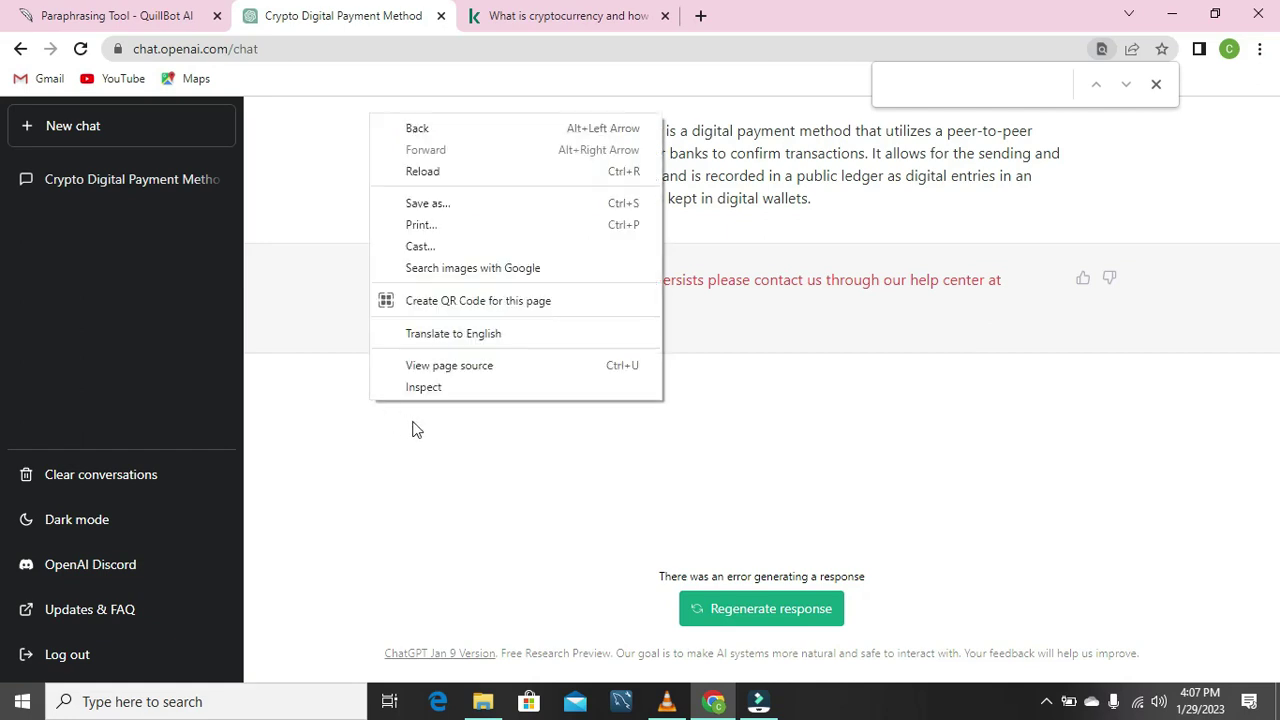
left_click(430, 171)
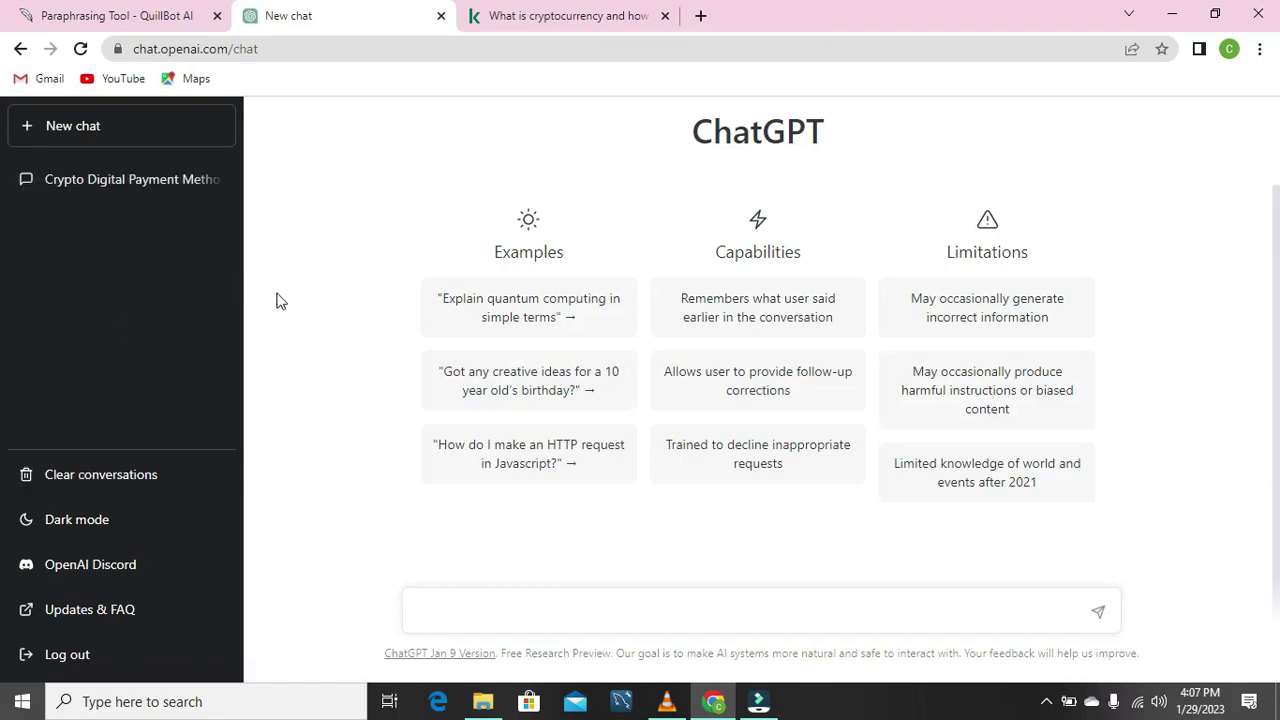
Send the prompt "Summarize this:" with the copied cryptocurrency paraphrase in the new chat
left_click(481, 610)
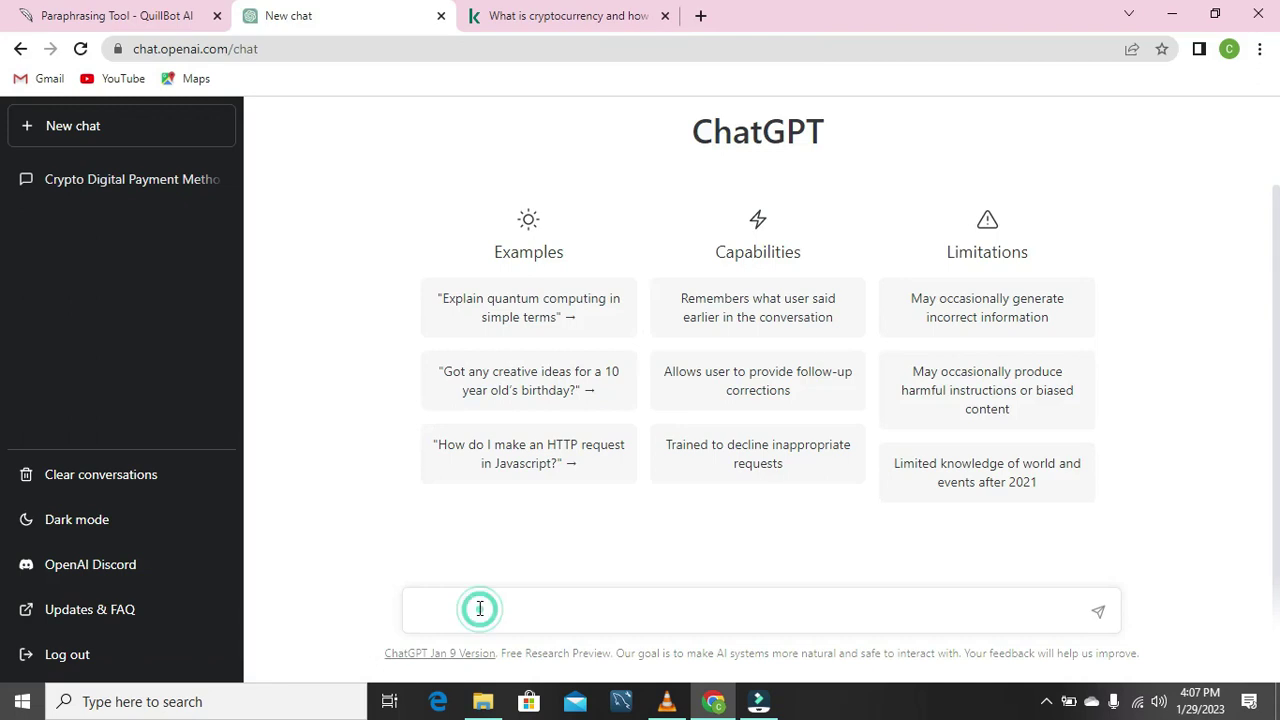
type("Summarize this:")
key("ctrl+v")
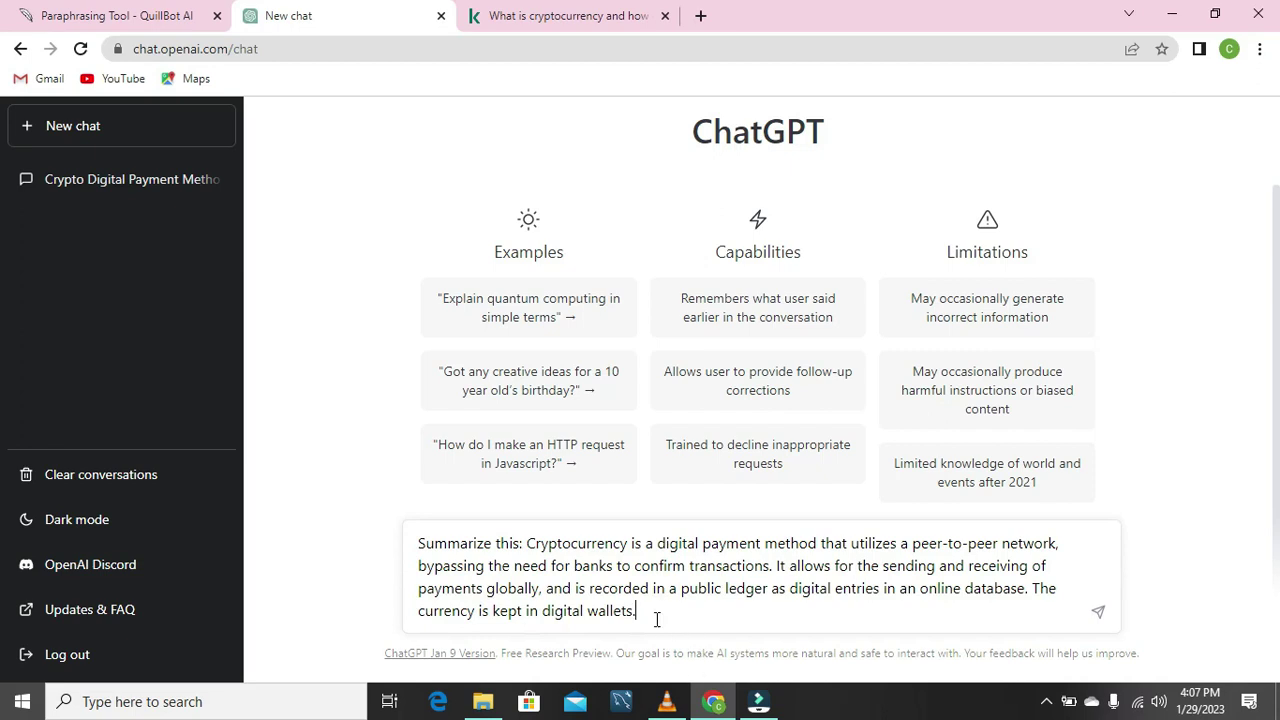
key("Return")
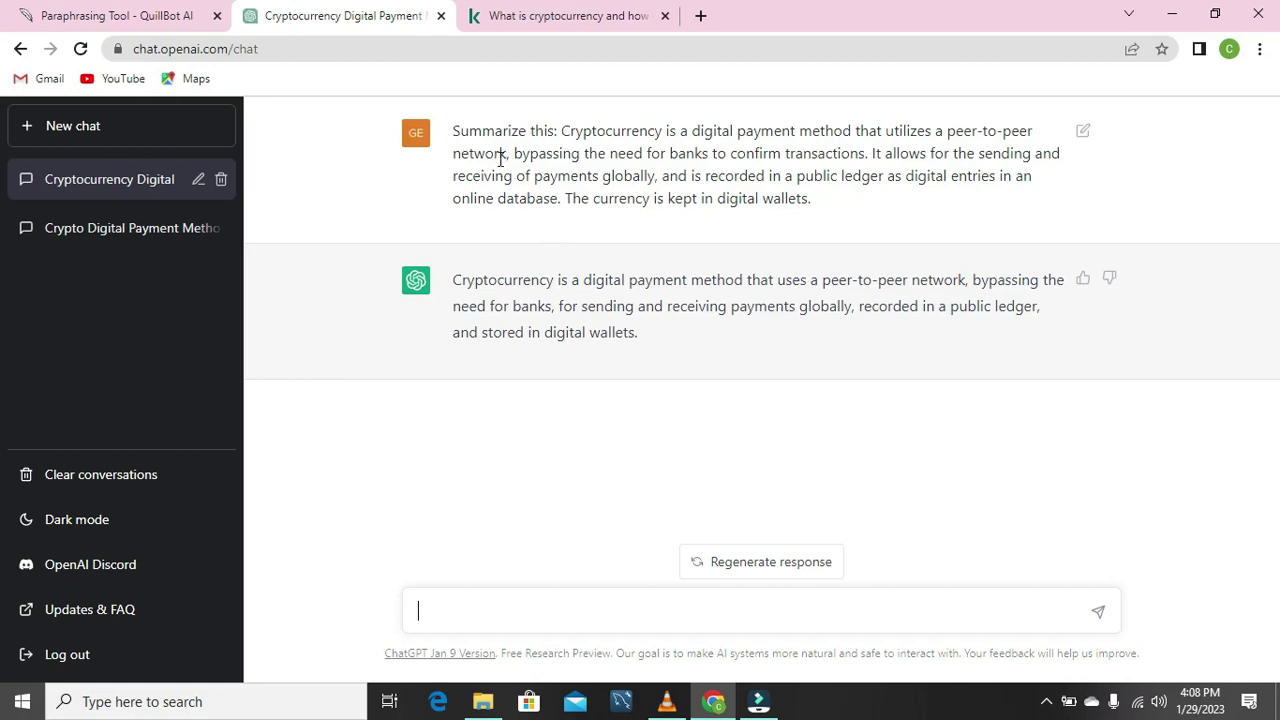
Compare ChatGPT's summary and single chat box with the text and separate writing tools in QuillBot
left_click(166, 20)
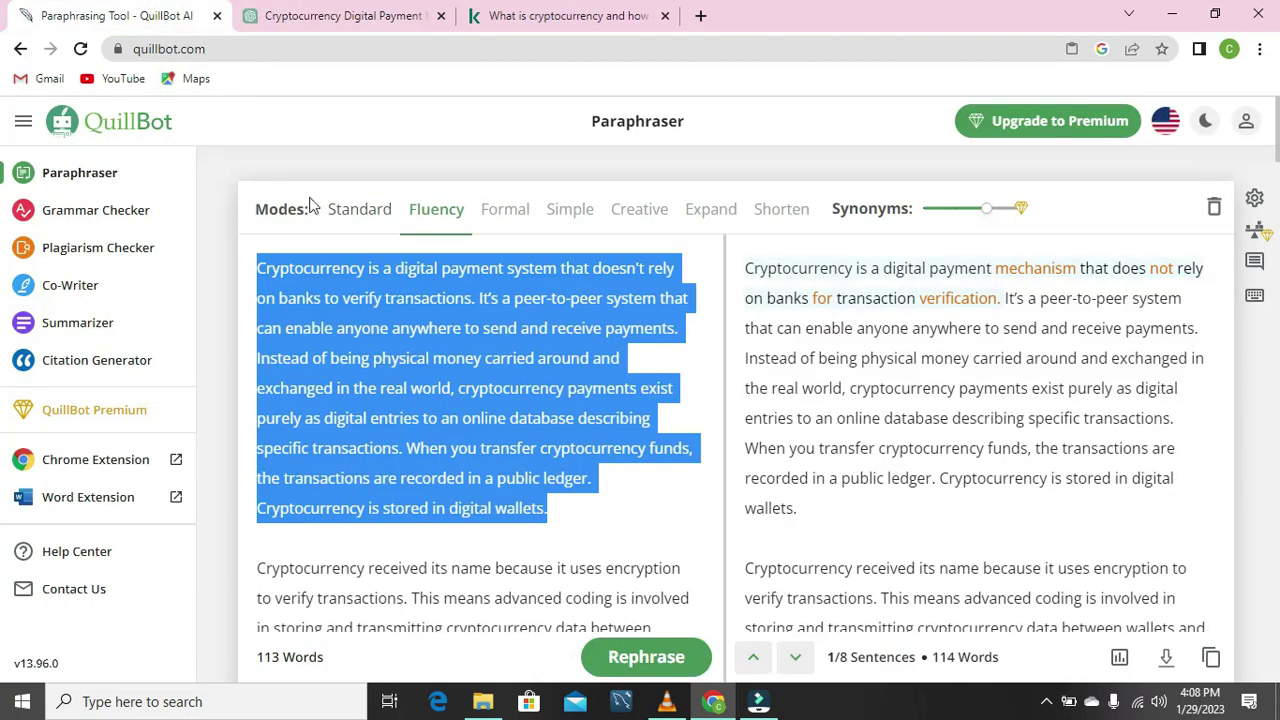
left_click(586, 528)
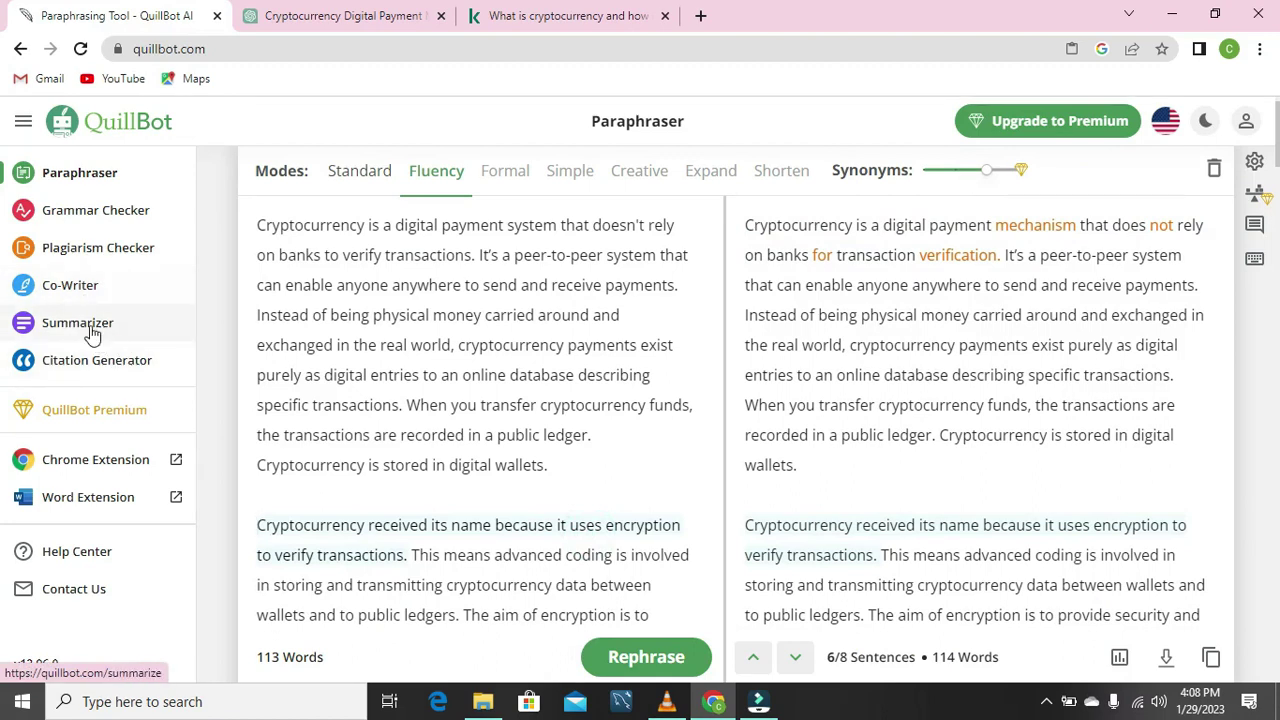
left_click(276, 12)
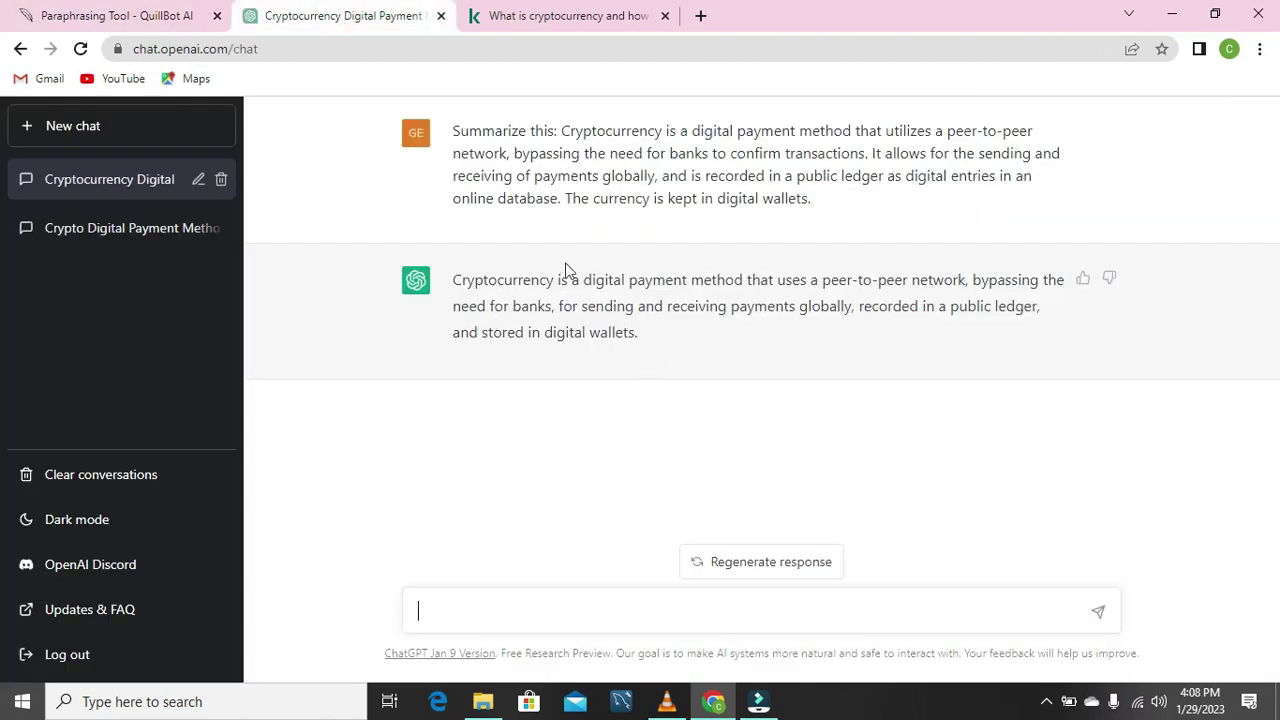
left_click(117, 20)
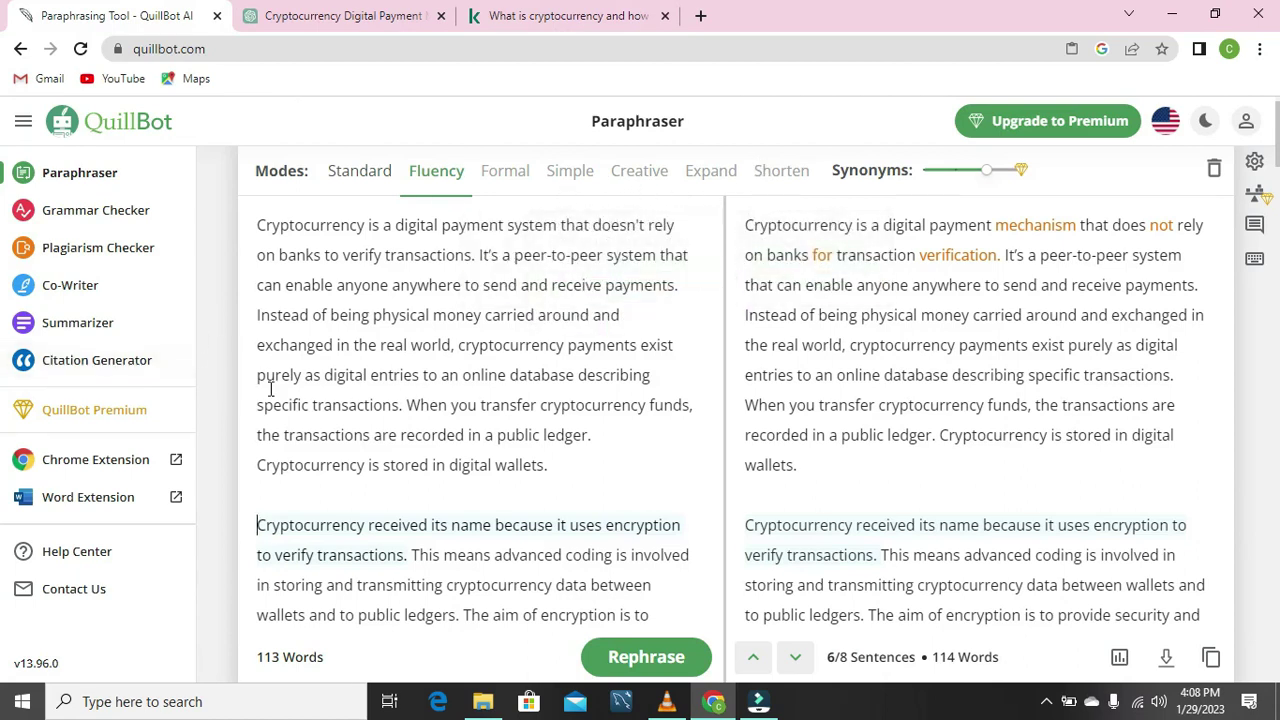
left_click(316, 24)
left_click(151, 20)
left_click(333, 20)
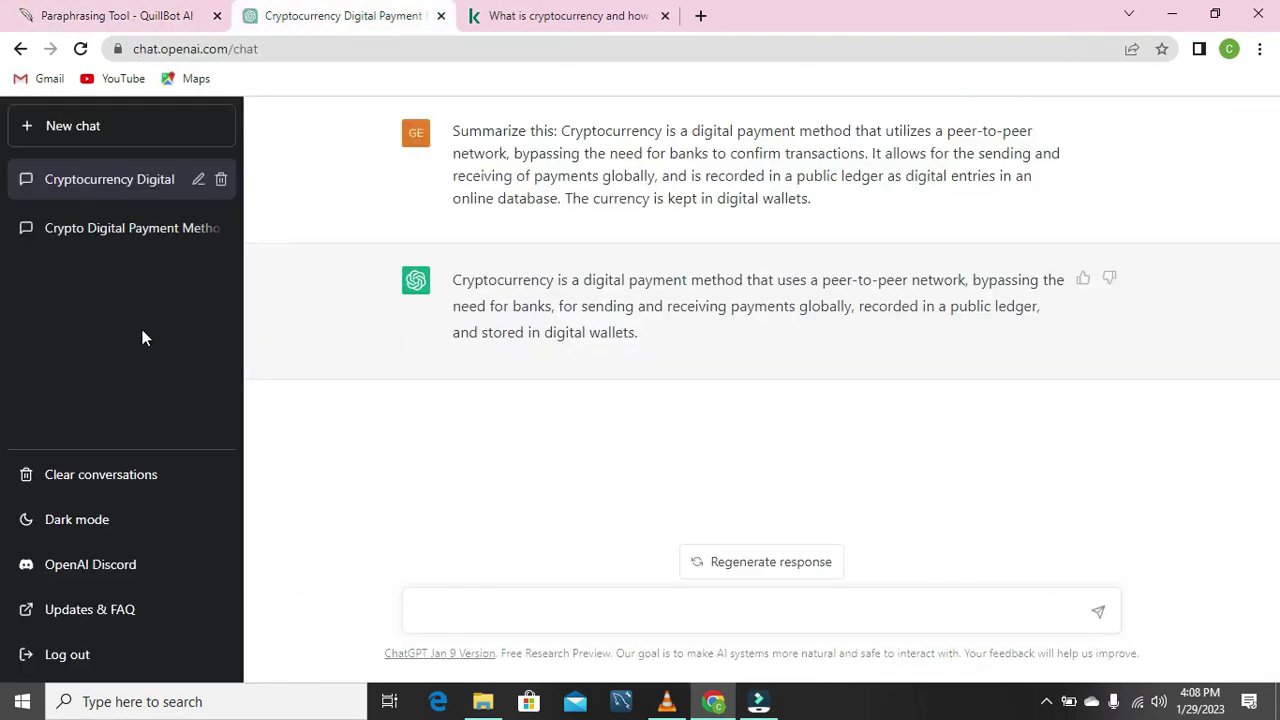
left_click(500, 18)
left_click(128, 10)
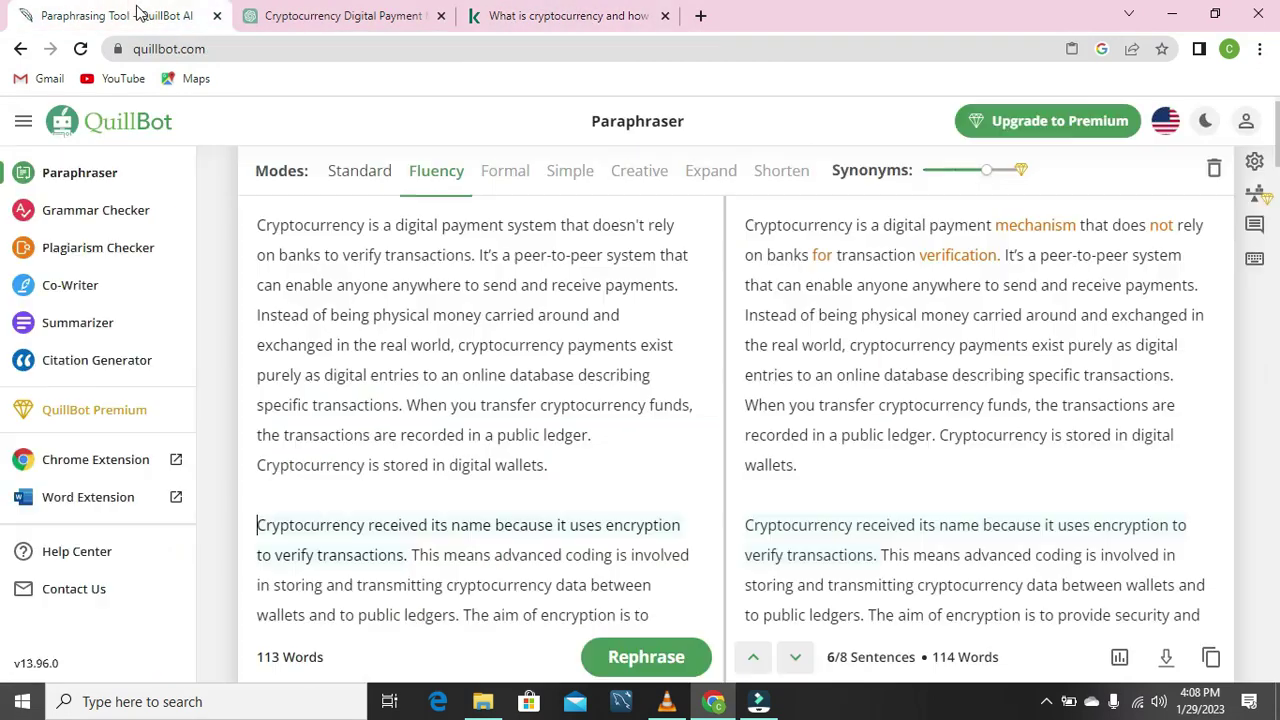
left_click(308, 20)
key("ctrl+shift+Tab")
mouse_move(777, 192)
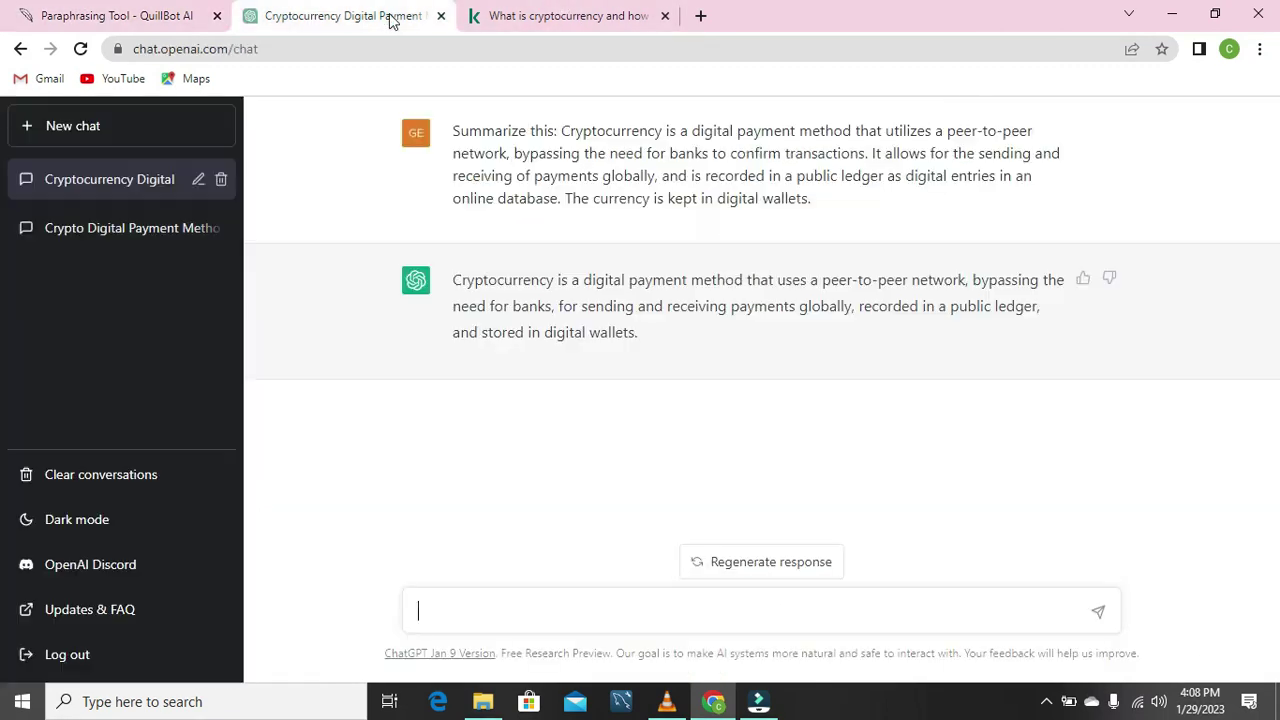
Switch to ChatGPT and ask "Is this sentence correct: I was to go out tomorrow"
left_click(315, 20)
left_click(429, 610)
type("Is this sentence correct: I was to go ou")
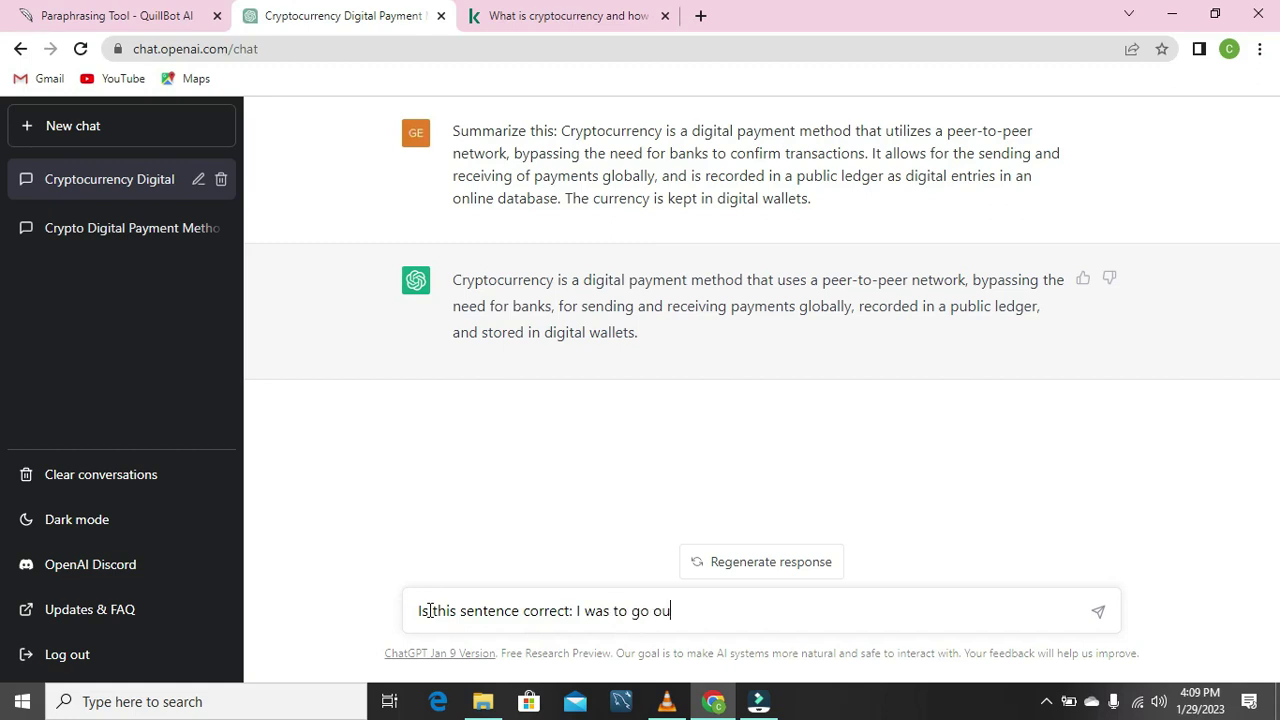
type("mo")
key("BackSpace")
key("BackSpace")
type("ro")
key("Return")
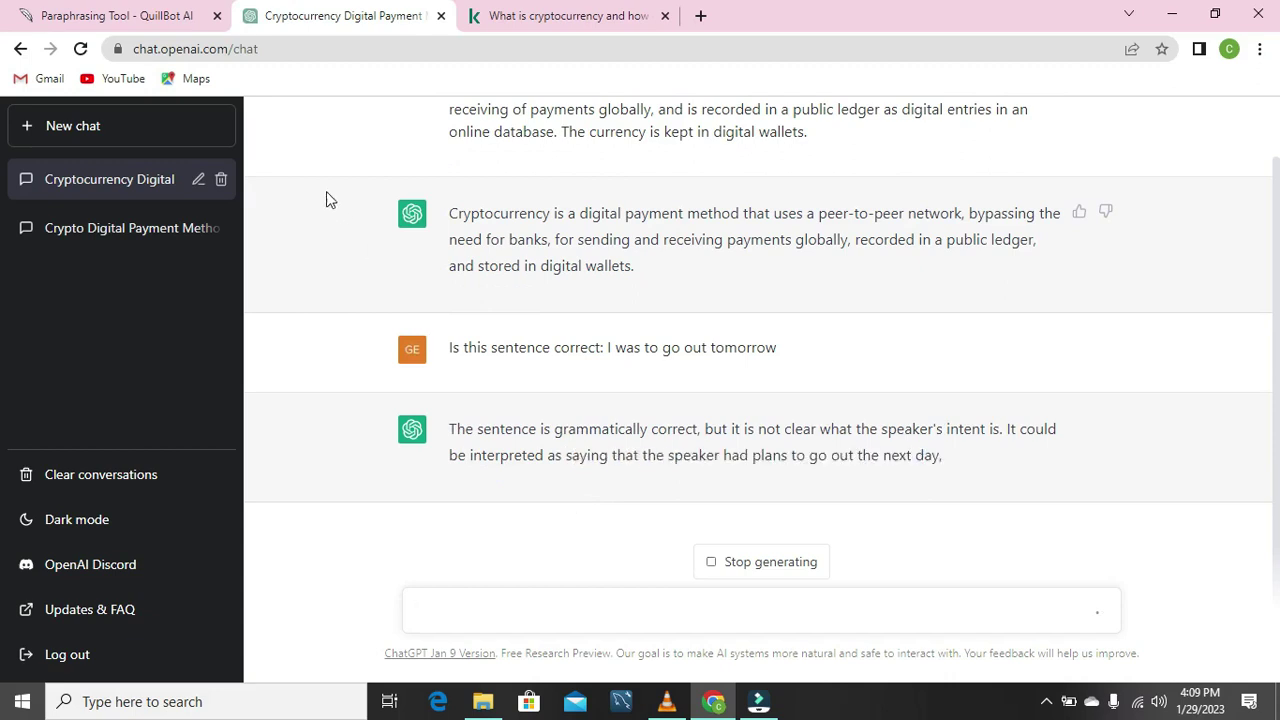
Compare ChatGPT's answer about the sample sentence with the paraphrasing modes and separate writing tools offered in QuillBot
left_click(158, 22)
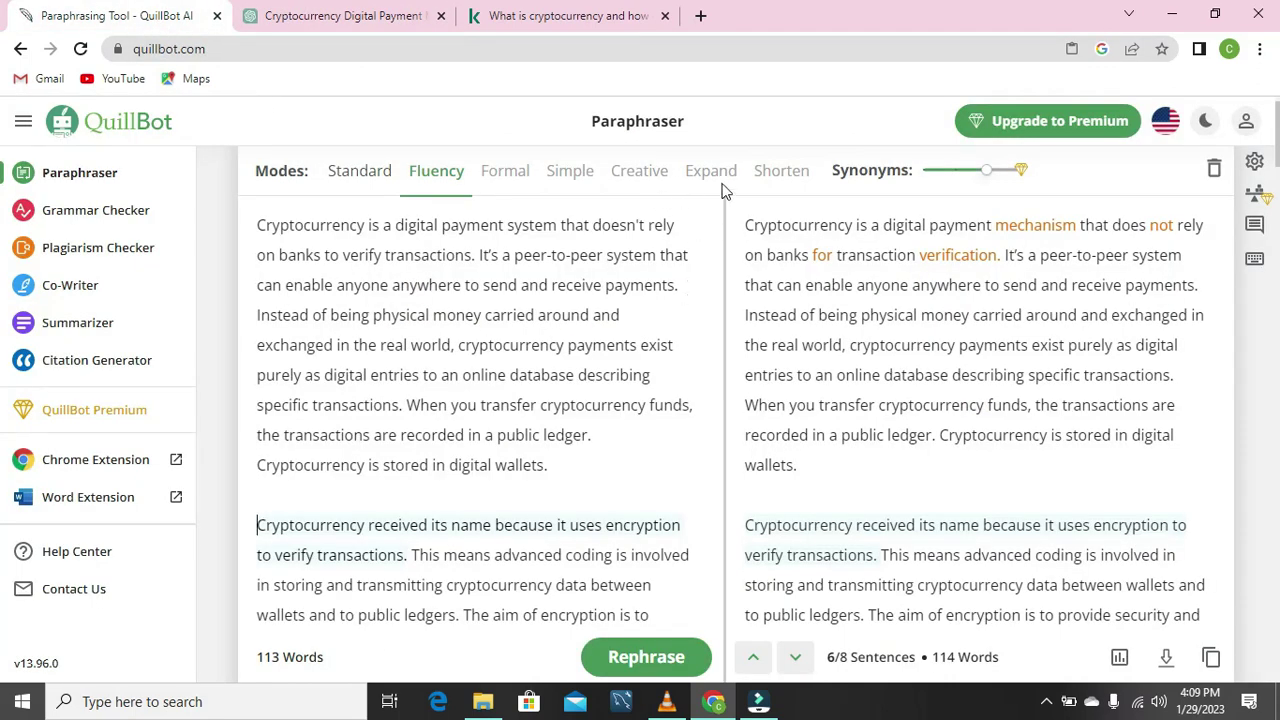
mouse_move(516, 182)
left_click(318, 22)
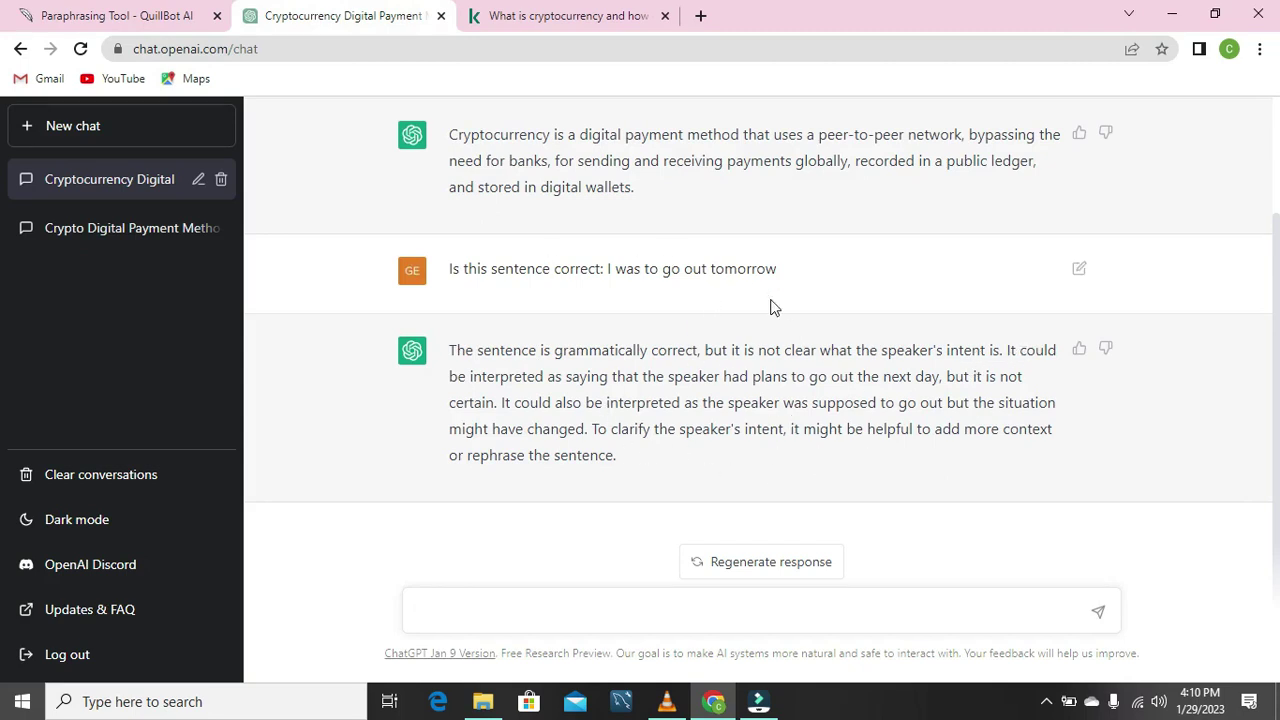
key("ctrl+shift+Tab")
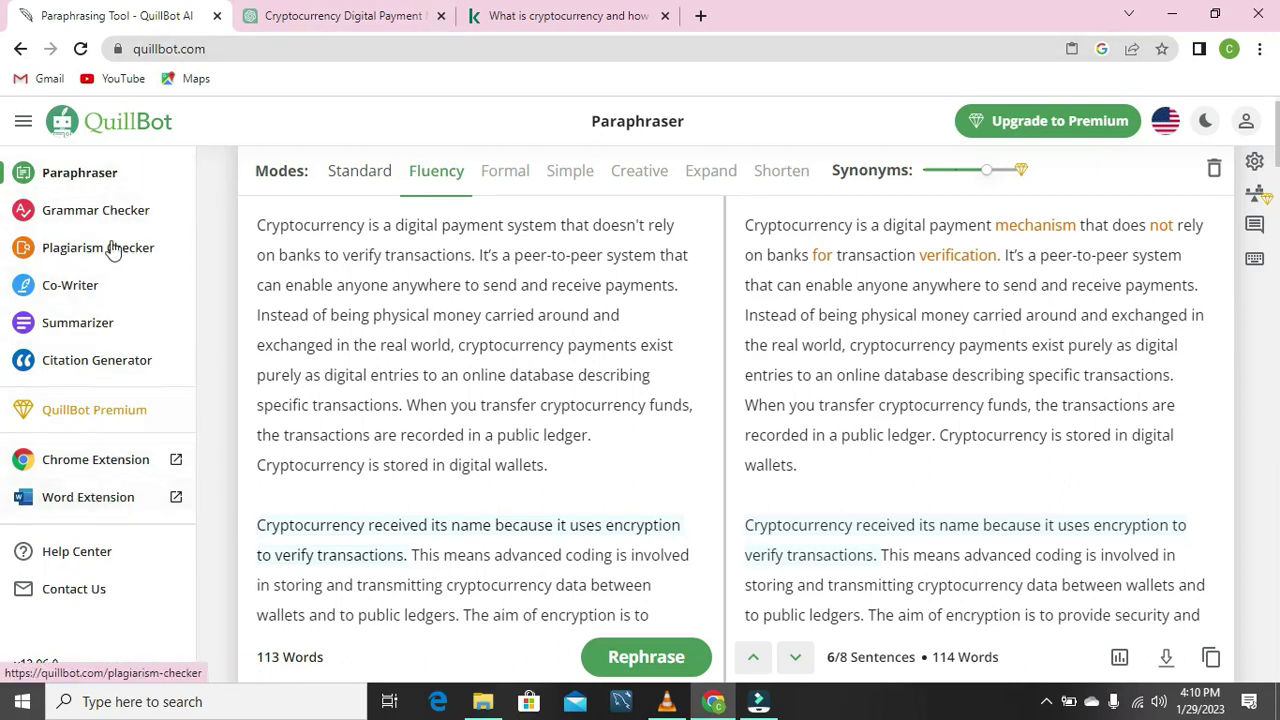
left_click(302, 14)
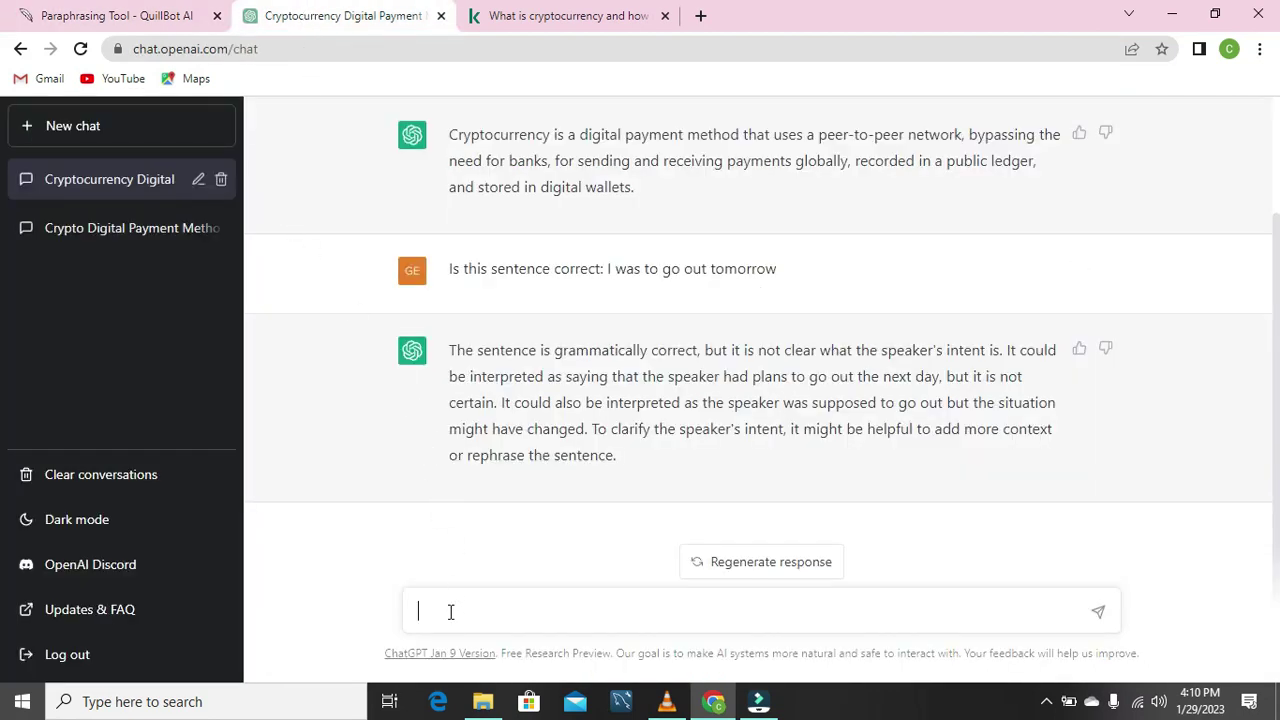
left_click(120, 14)
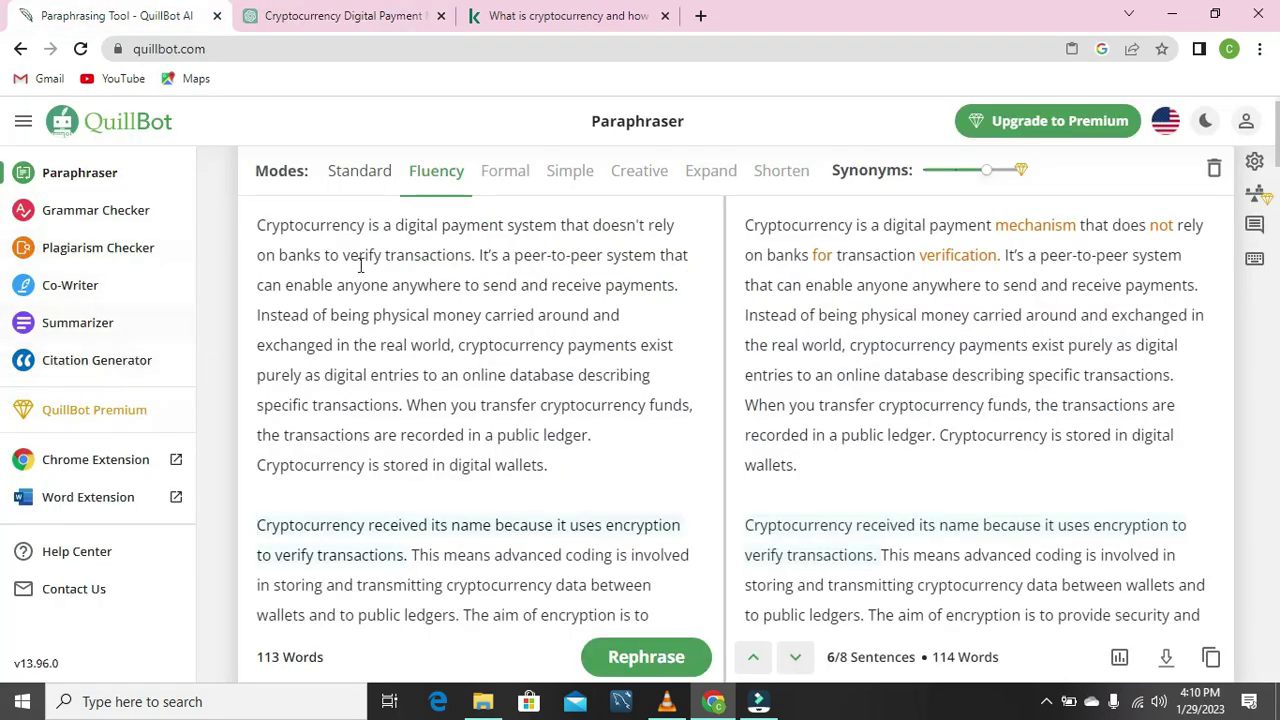
left_click(338, 15)
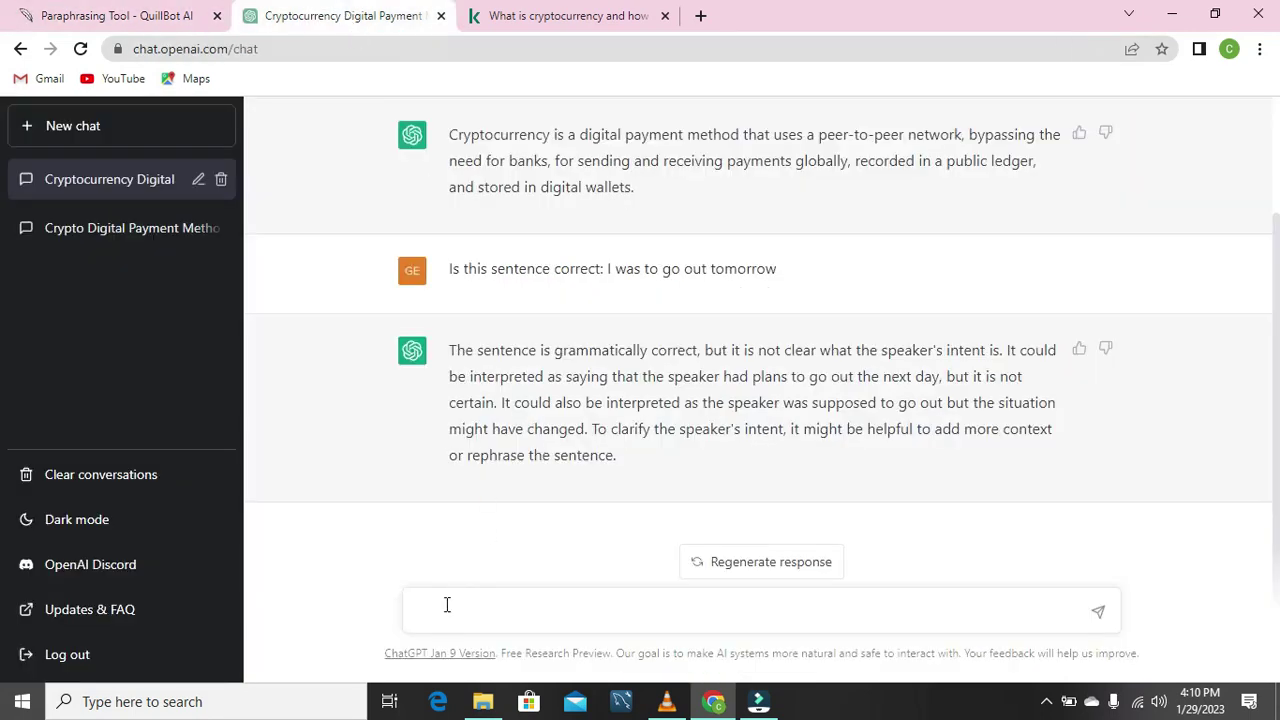
left_click(604, 268)
left_click(443, 604)
type("Paraphrase thhis:")
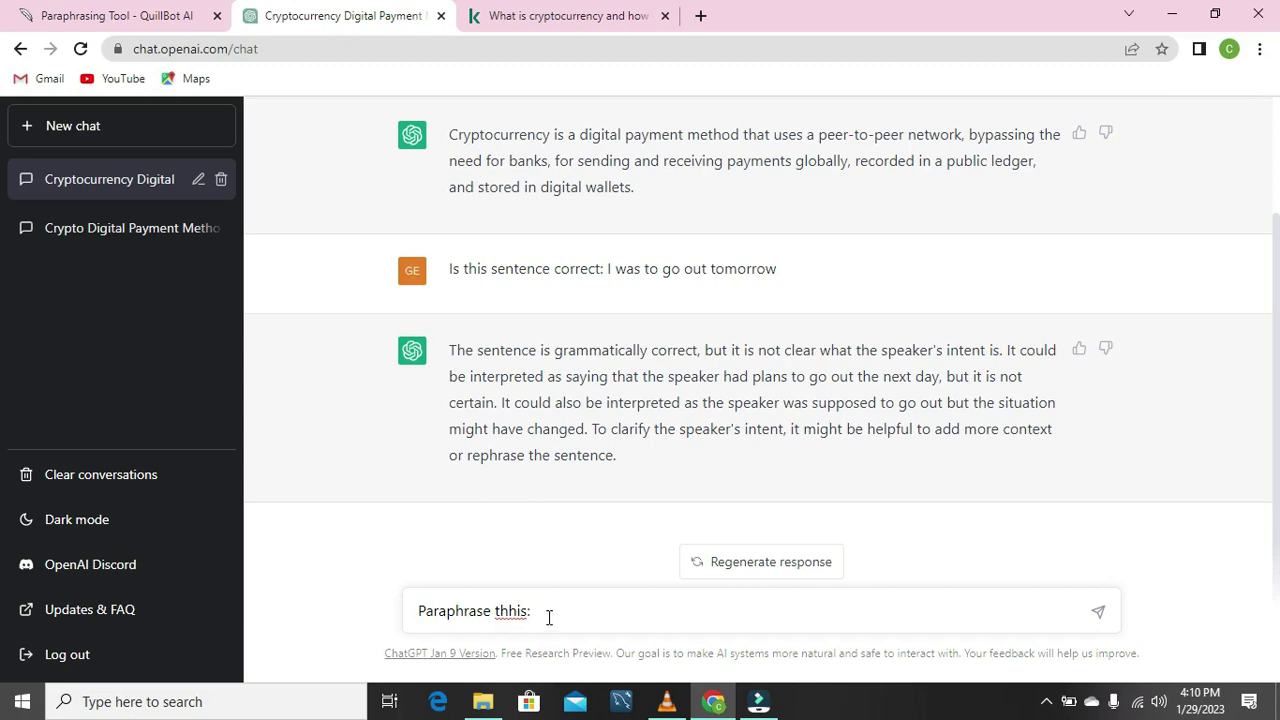
left_click(508, 610)
key("BackSpace")
key("End")
left_click(533, 610)
key("BackSpace")
key("BackSpace")
key("BackSpace")
Switch to QuillBot and copy the first paragraph of the original cryptocurrency text
left_click(165, 15)
triple_click(454, 215)
key("ctrl+c")
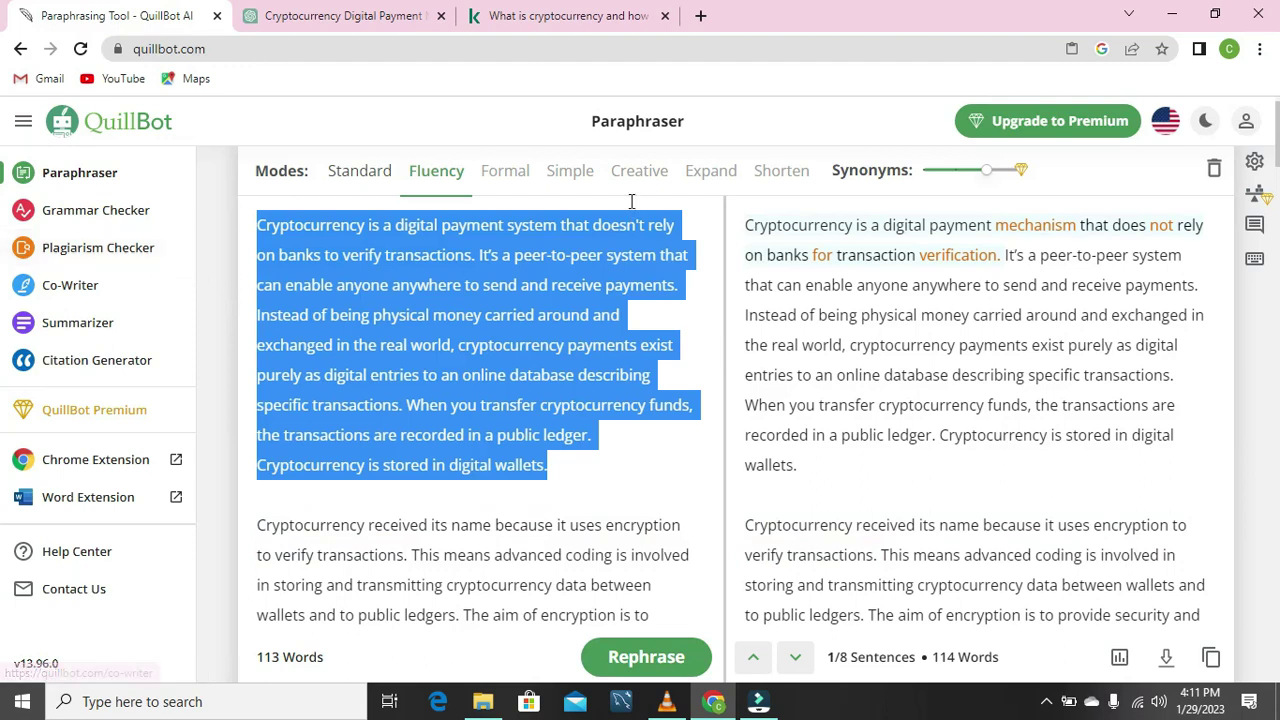
Ask ChatGPT "Is this work copied from another source:" followed by the copied cryptocurrency paragraph
left_click(322, 20)
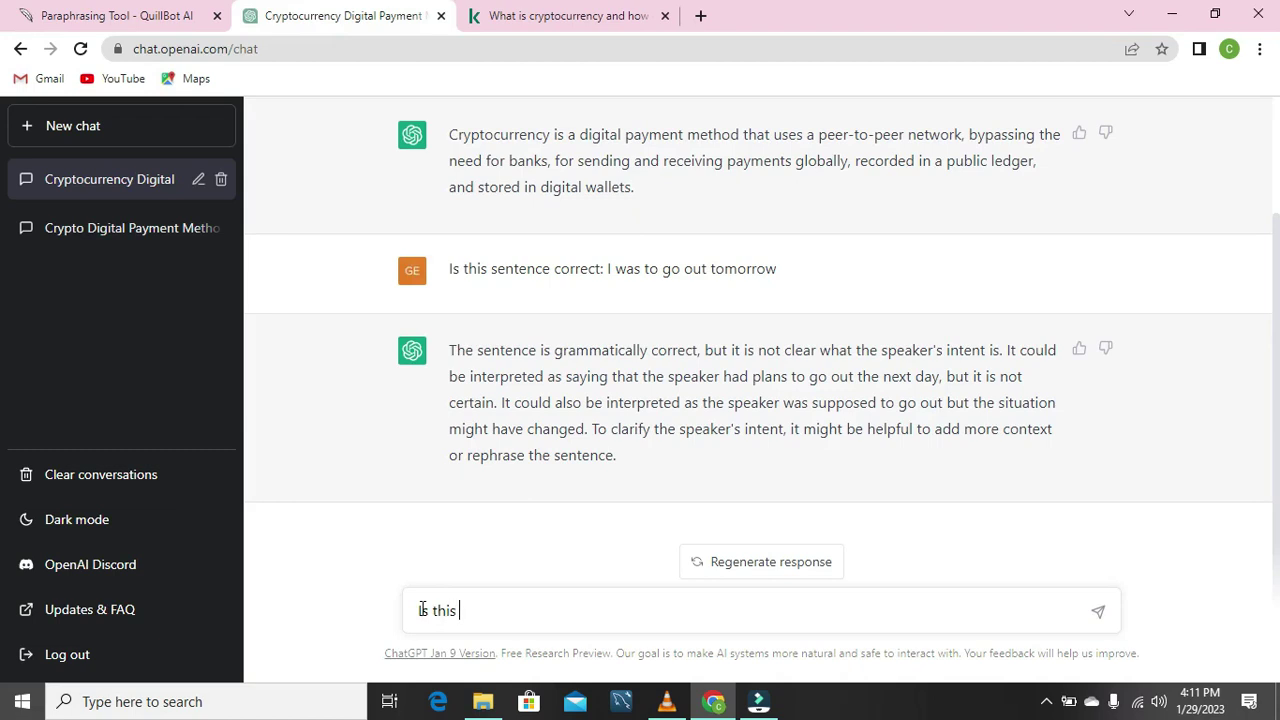
type("copied from")
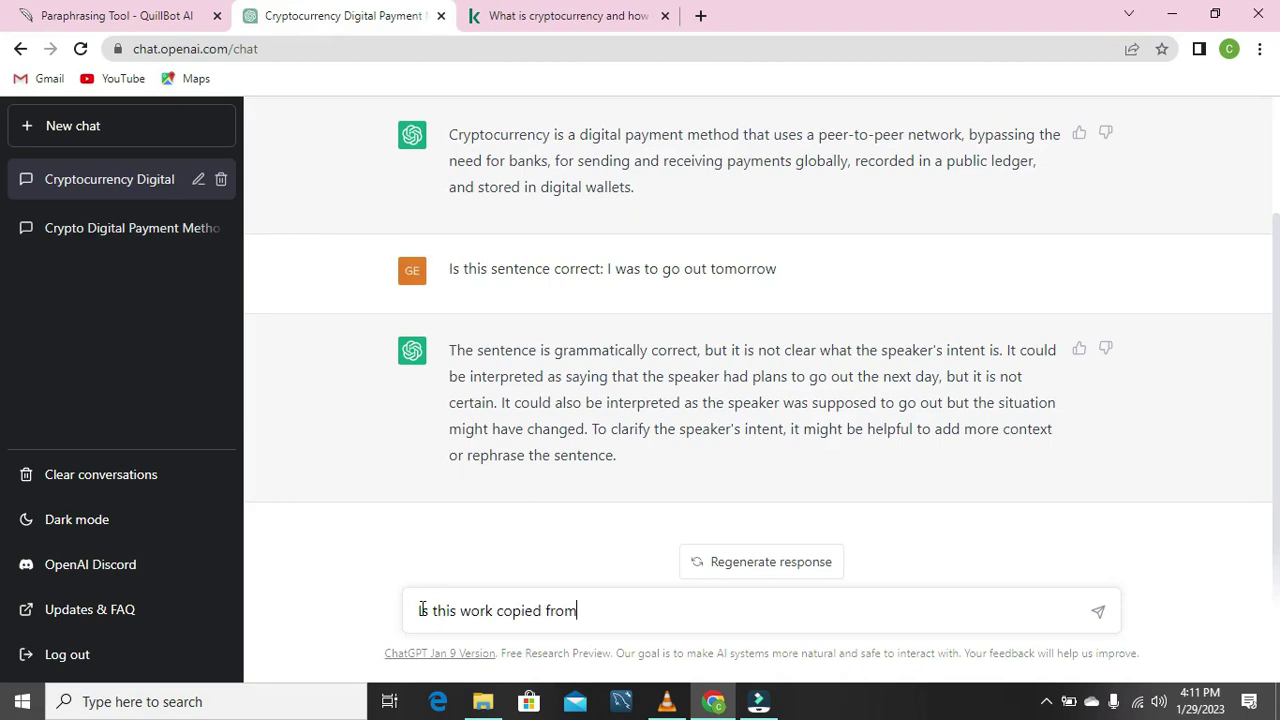
type("source:")
right_click(697, 611)
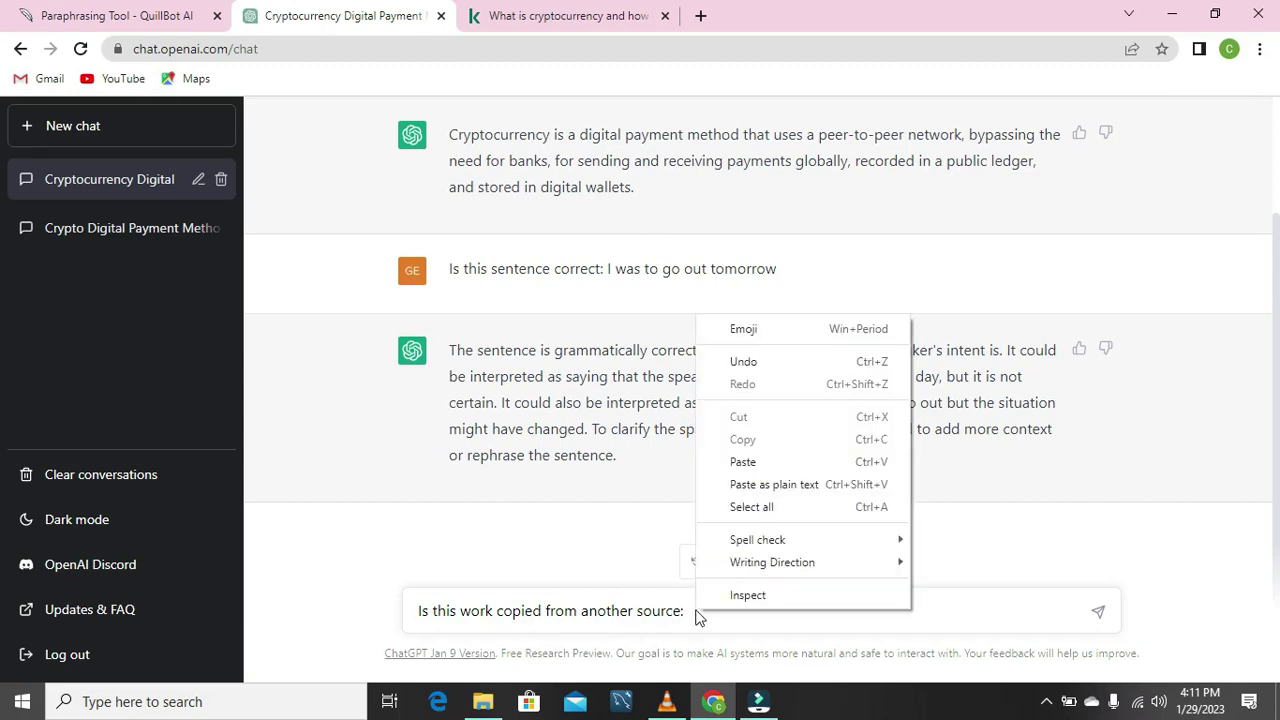
left_click(771, 459)
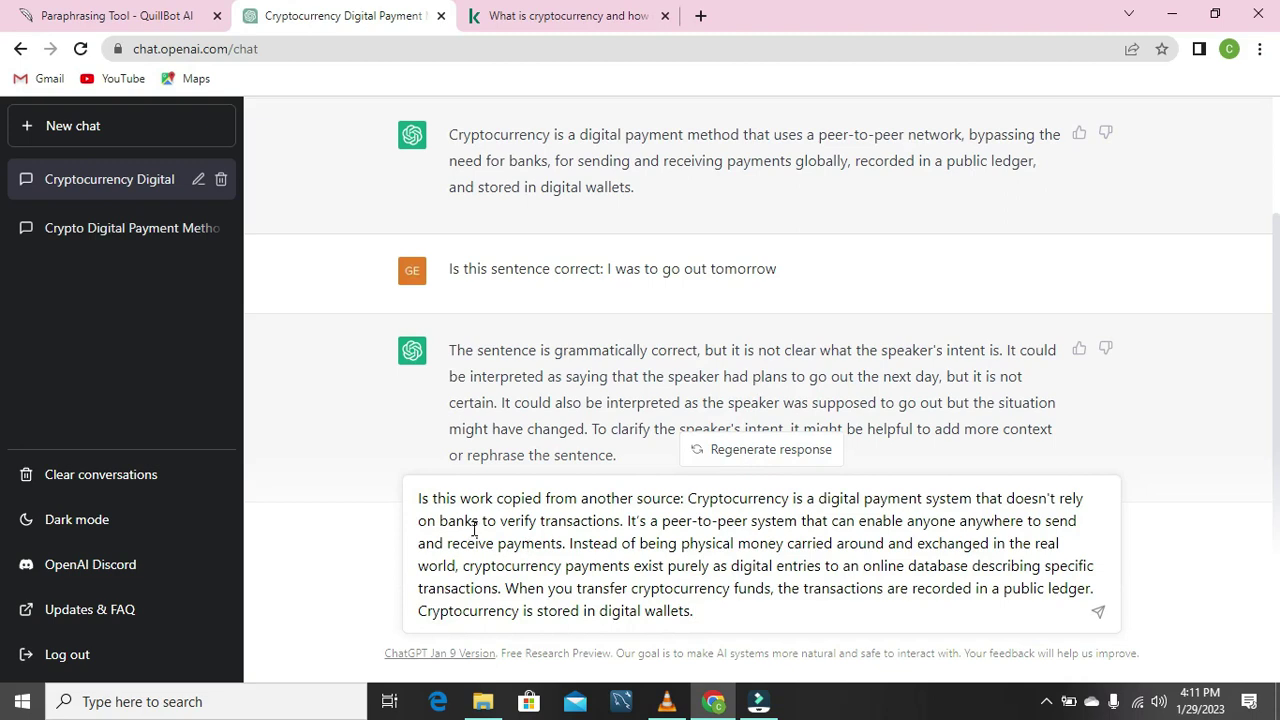
left_click(110, 22)
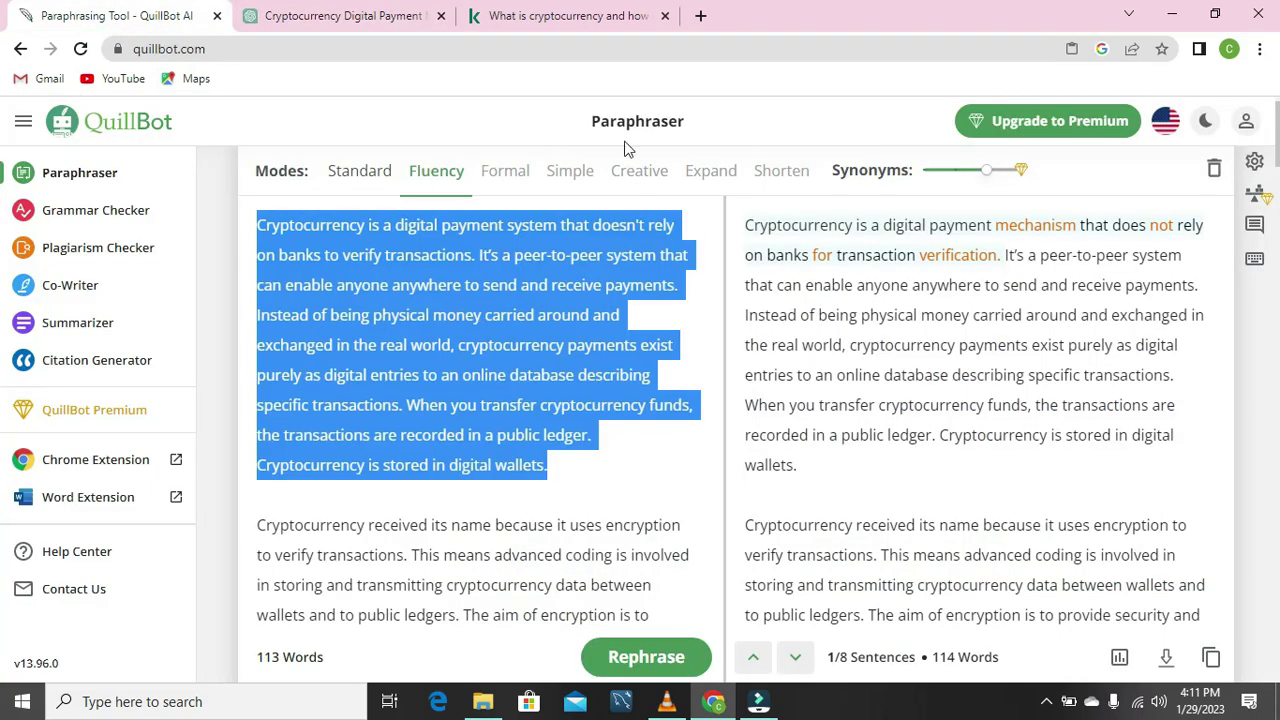
left_click(340, 16)
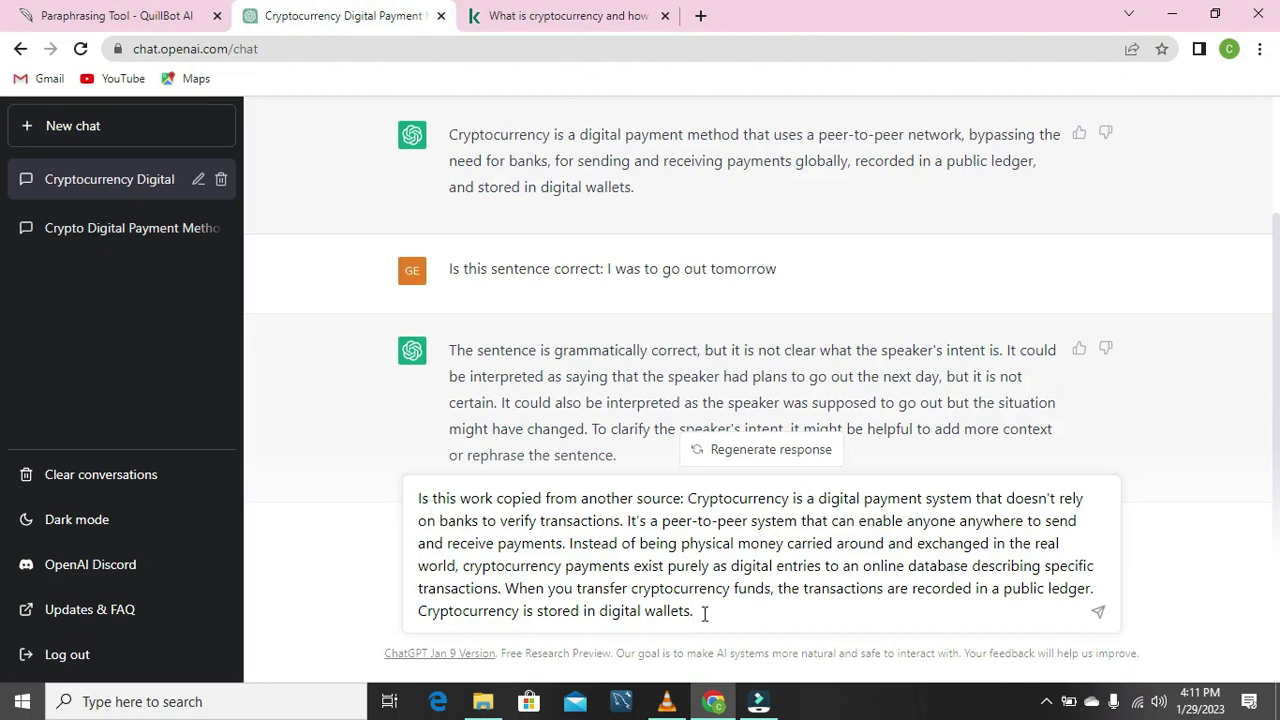
key("Return")
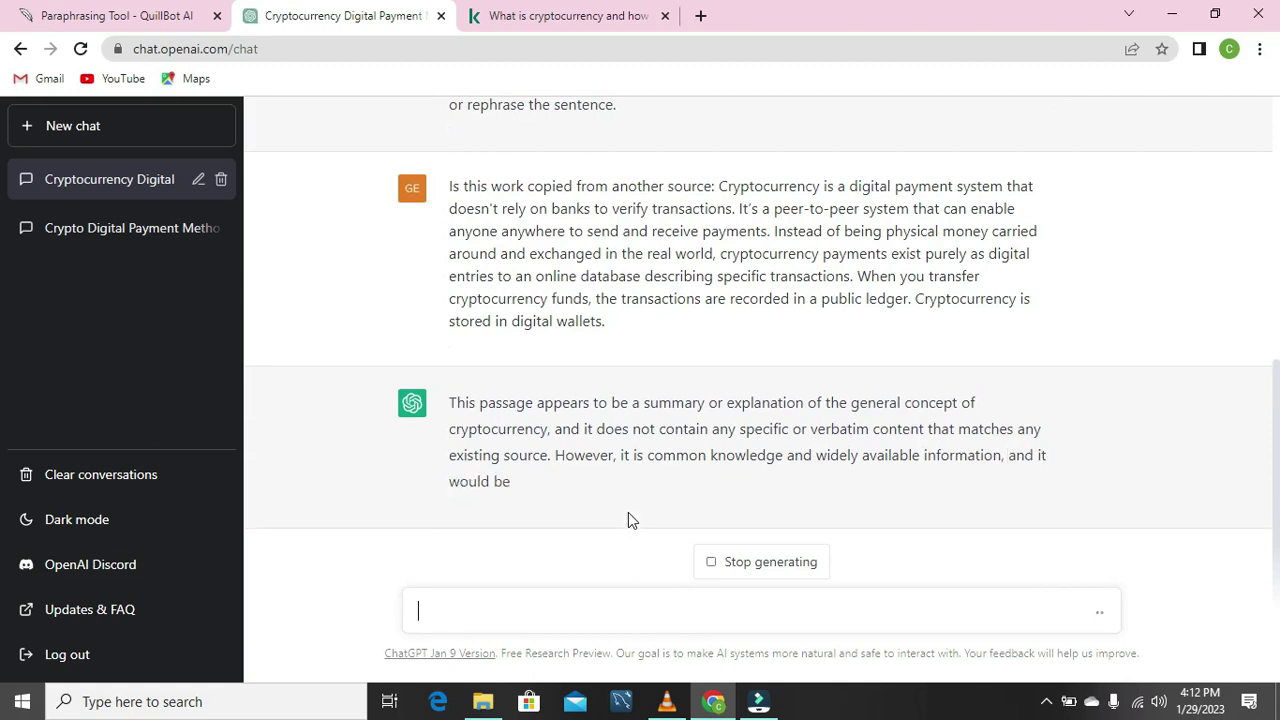
Compare ChatGPT's answer about copied content with QuillBot's dedicated tools, including the Plagiarism Checker and Co-Writer
left_click(90, 14)
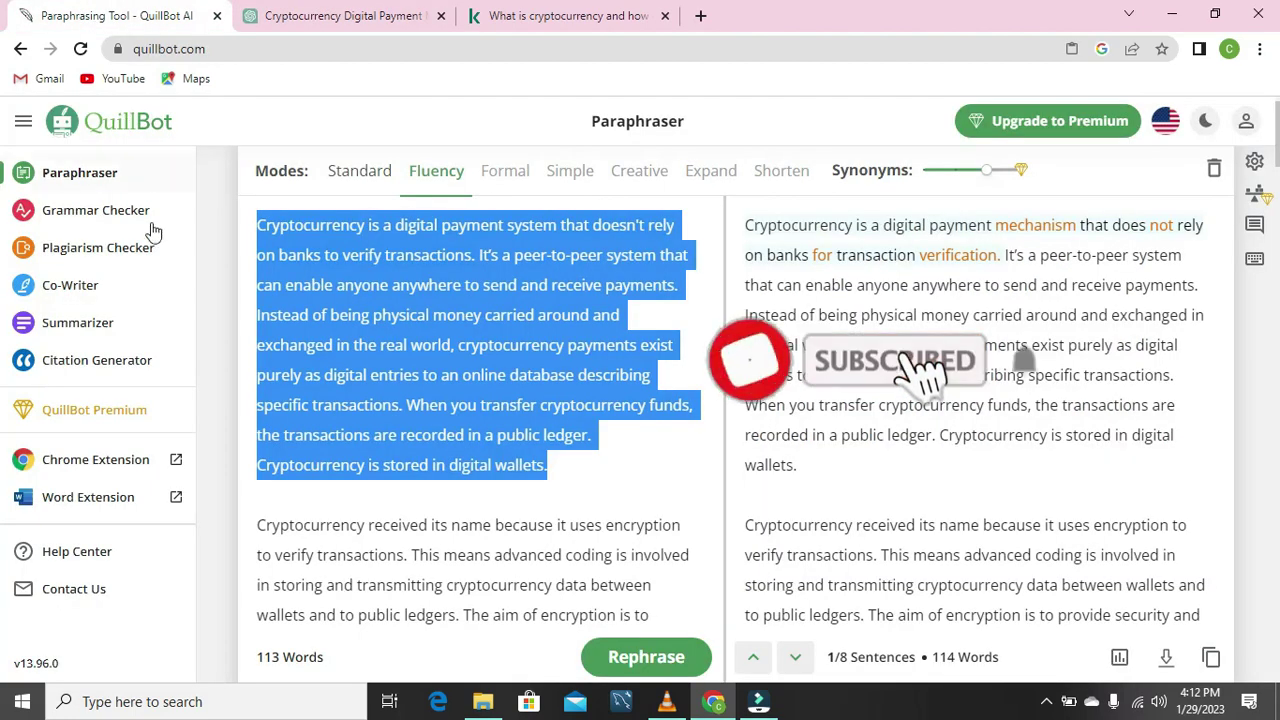
left_click(341, 18)
left_click(152, 18)
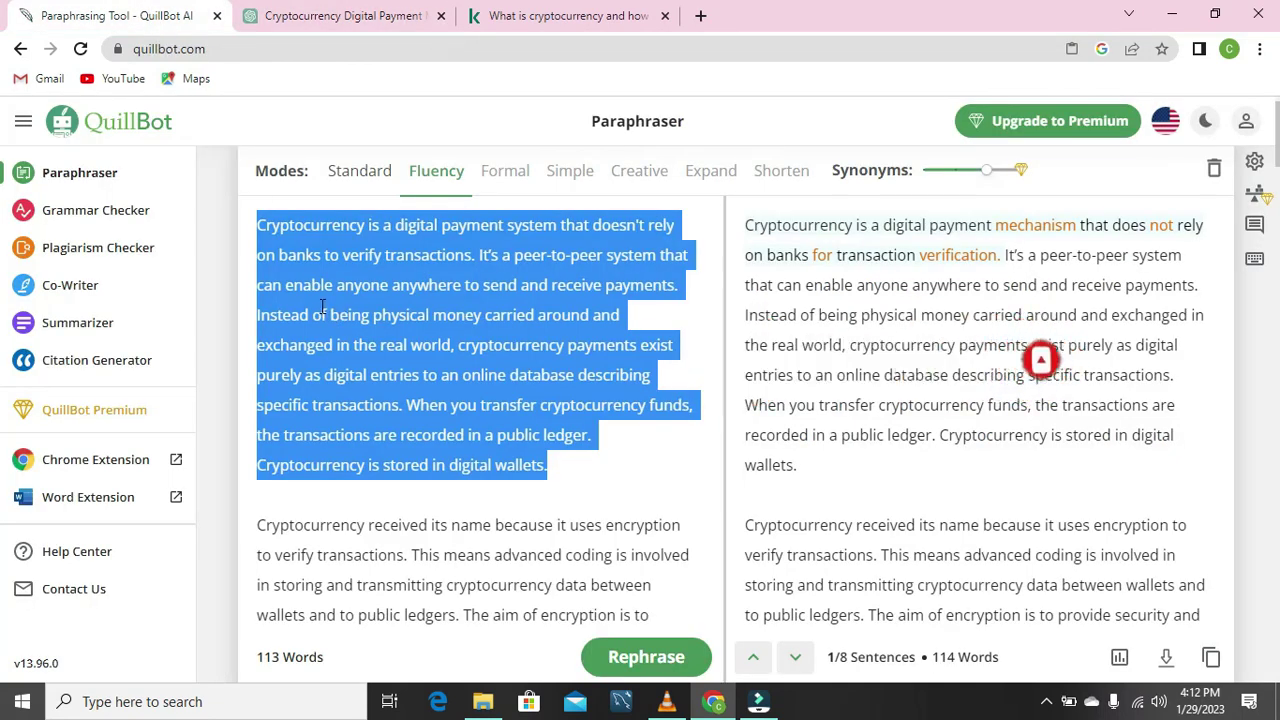
left_click(270, 15)
left_click(150, 16)
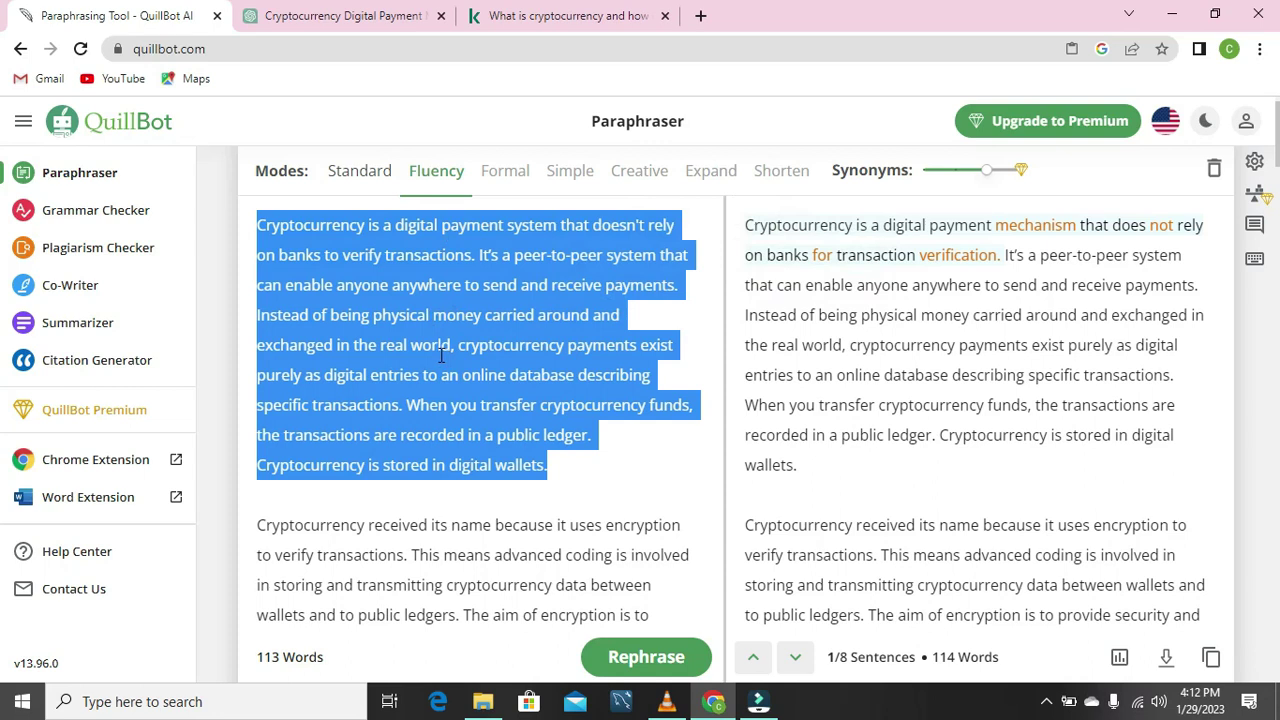
left_click(352, 15)
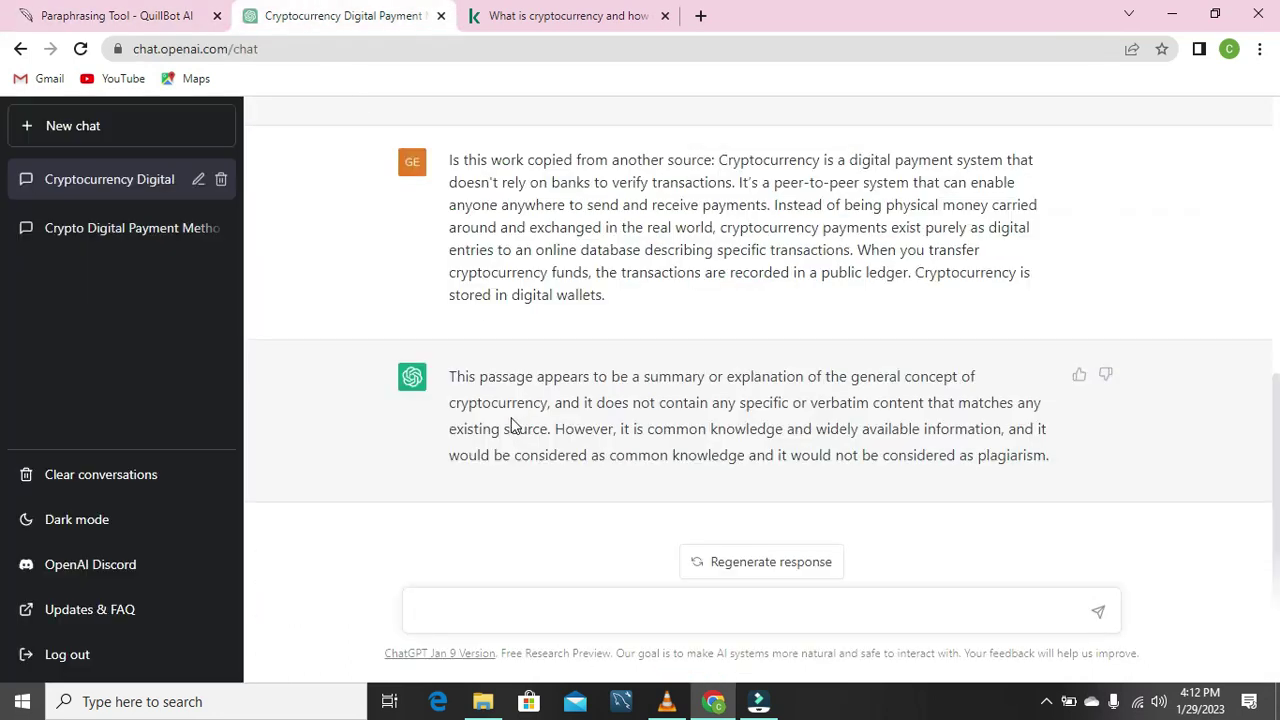
left_click(102, 16)
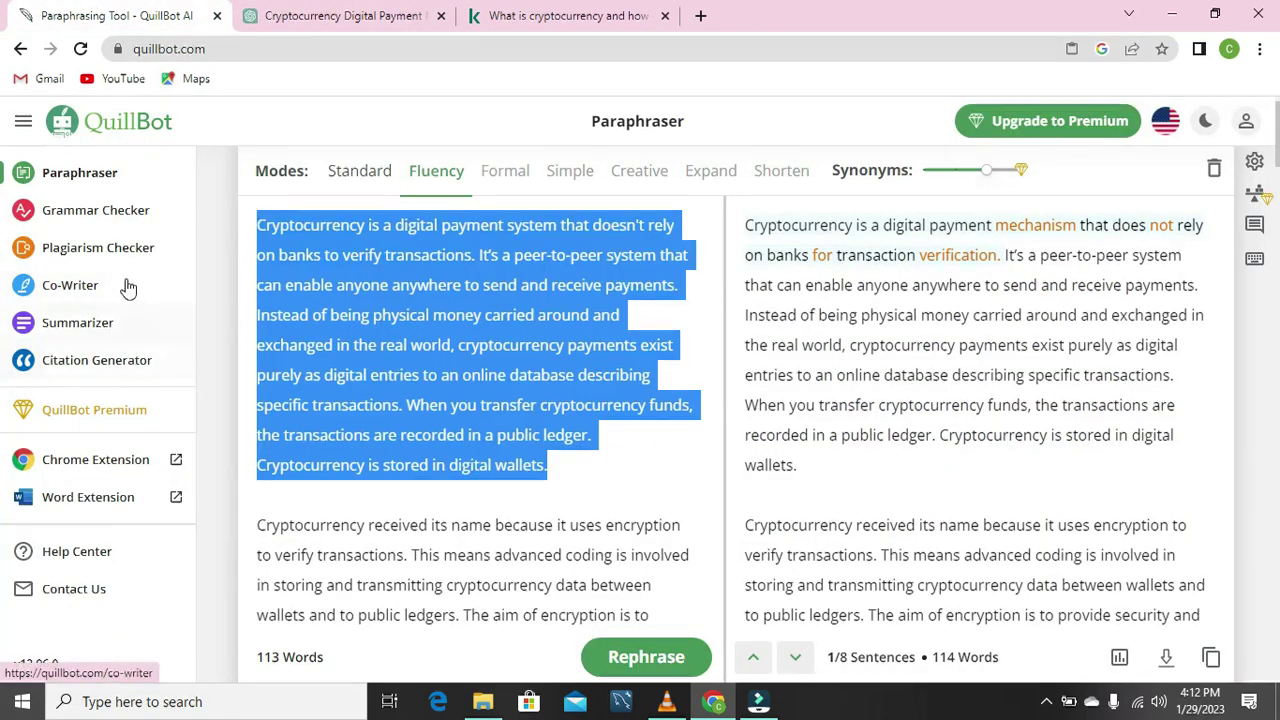
left_click(372, 10)
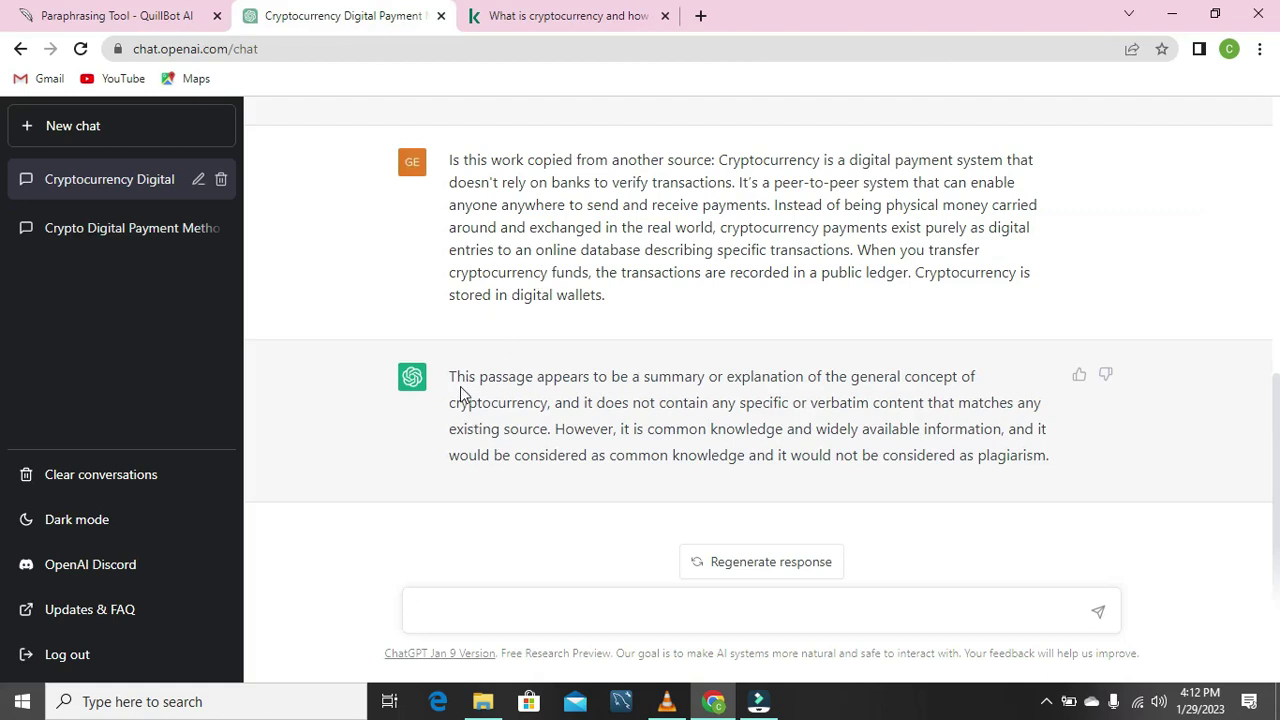
Review the copied-source question and ChatGPT's reply, examining its closing line on plagiarism against the source article on cryptocurrency
scroll(466, 391, "up", 2)
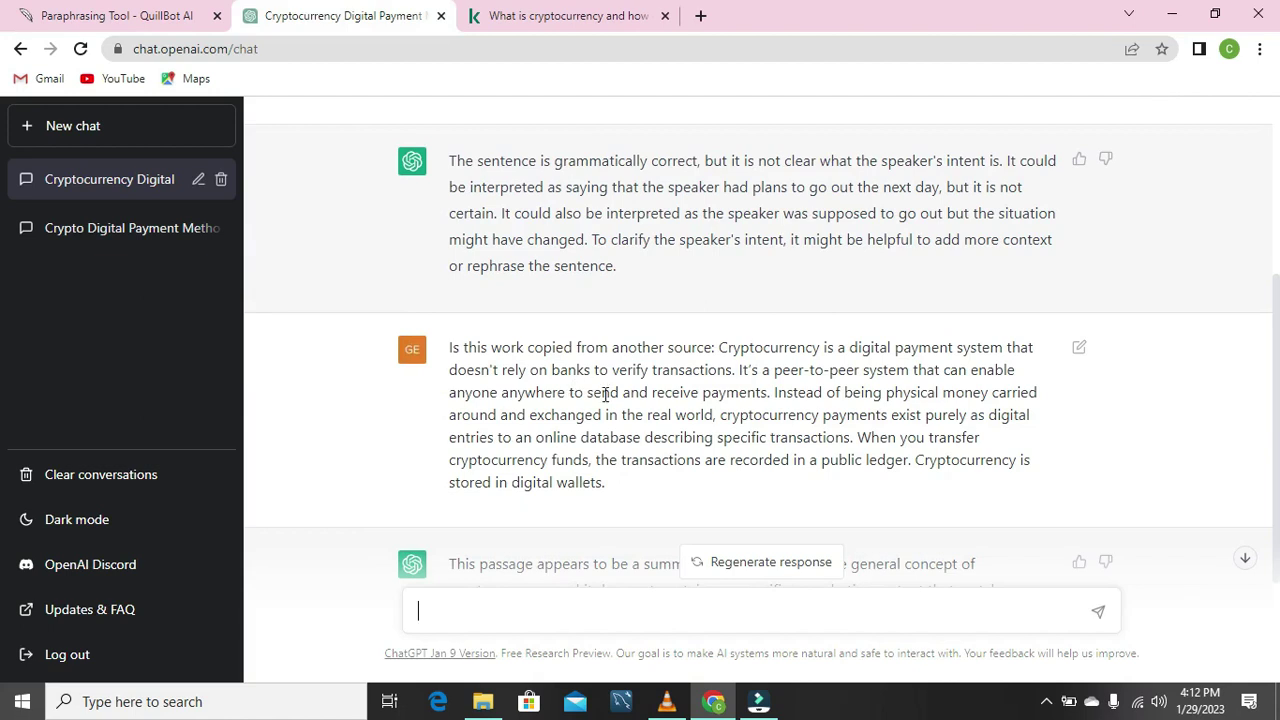
scroll(605, 394, "down", 1)
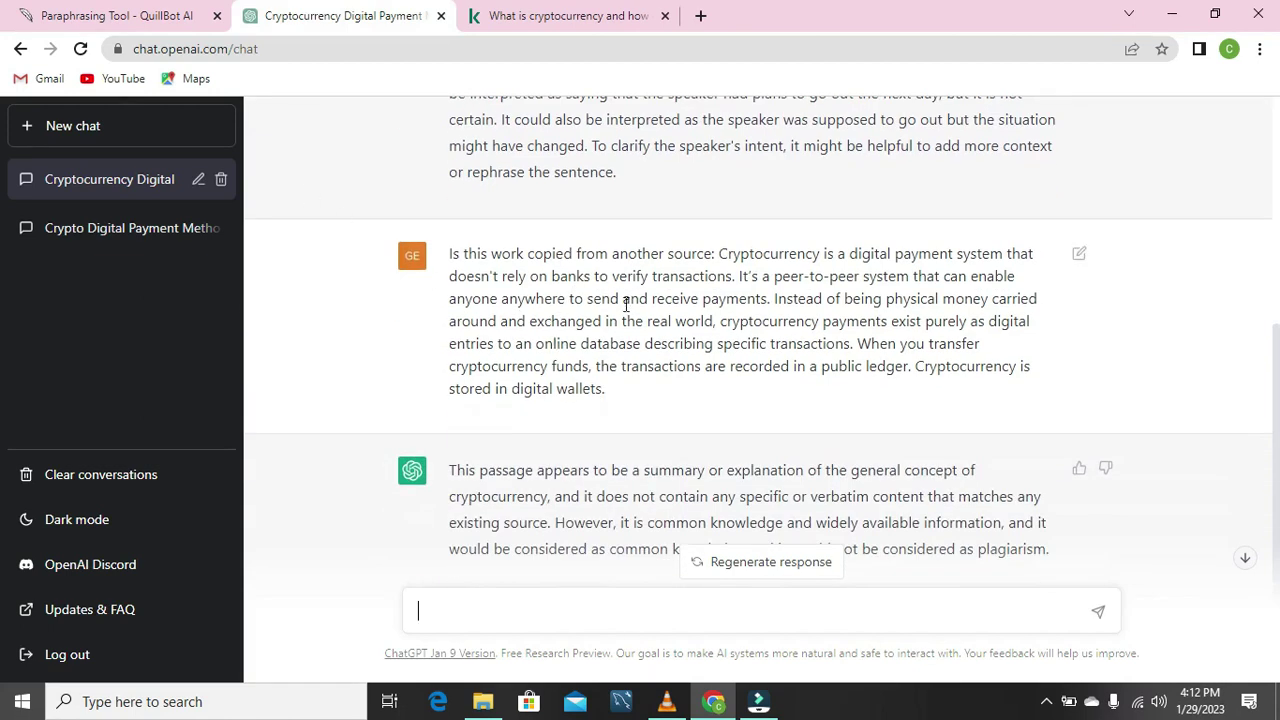
scroll(600, 275, "up", 1)
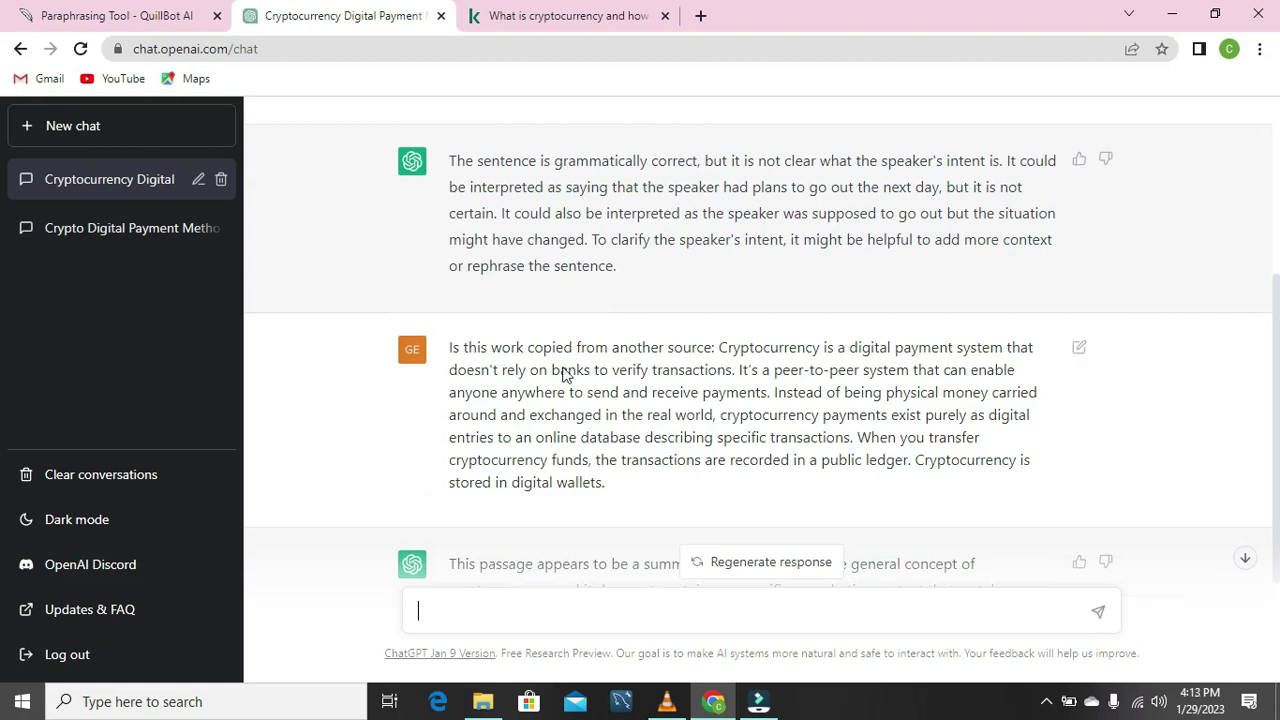
left_click(150, 16)
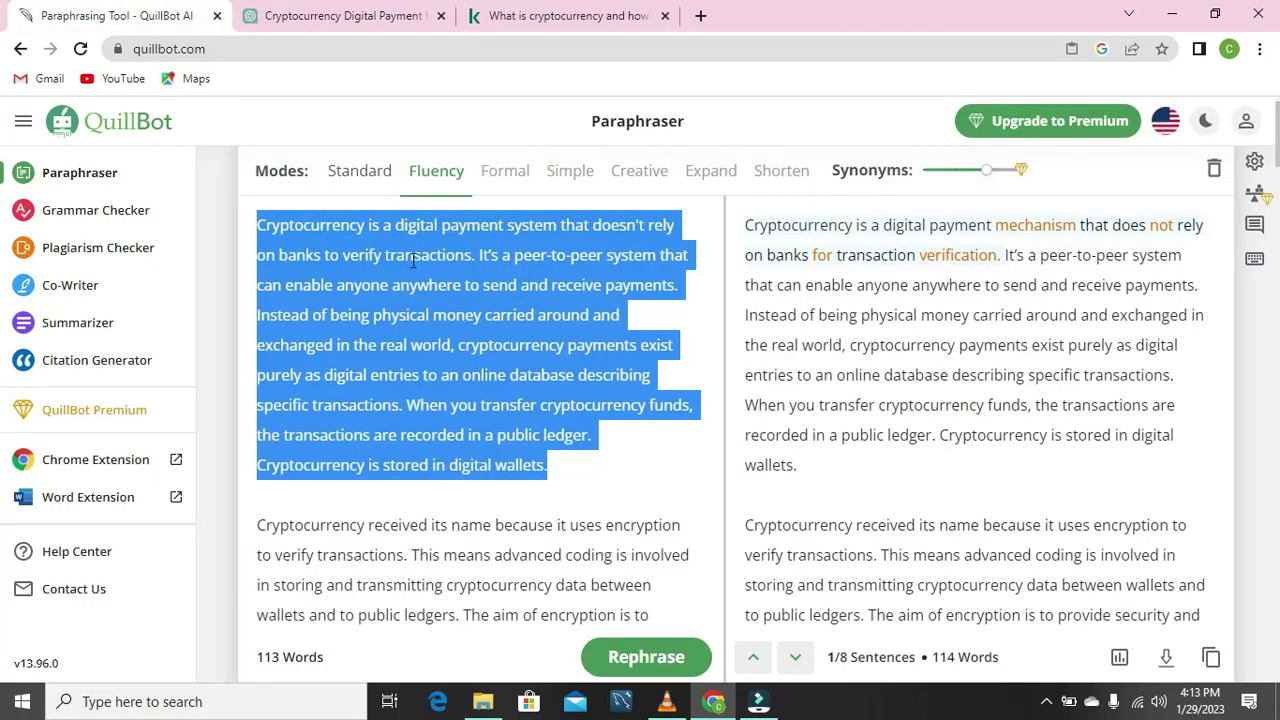
left_click(332, 16)
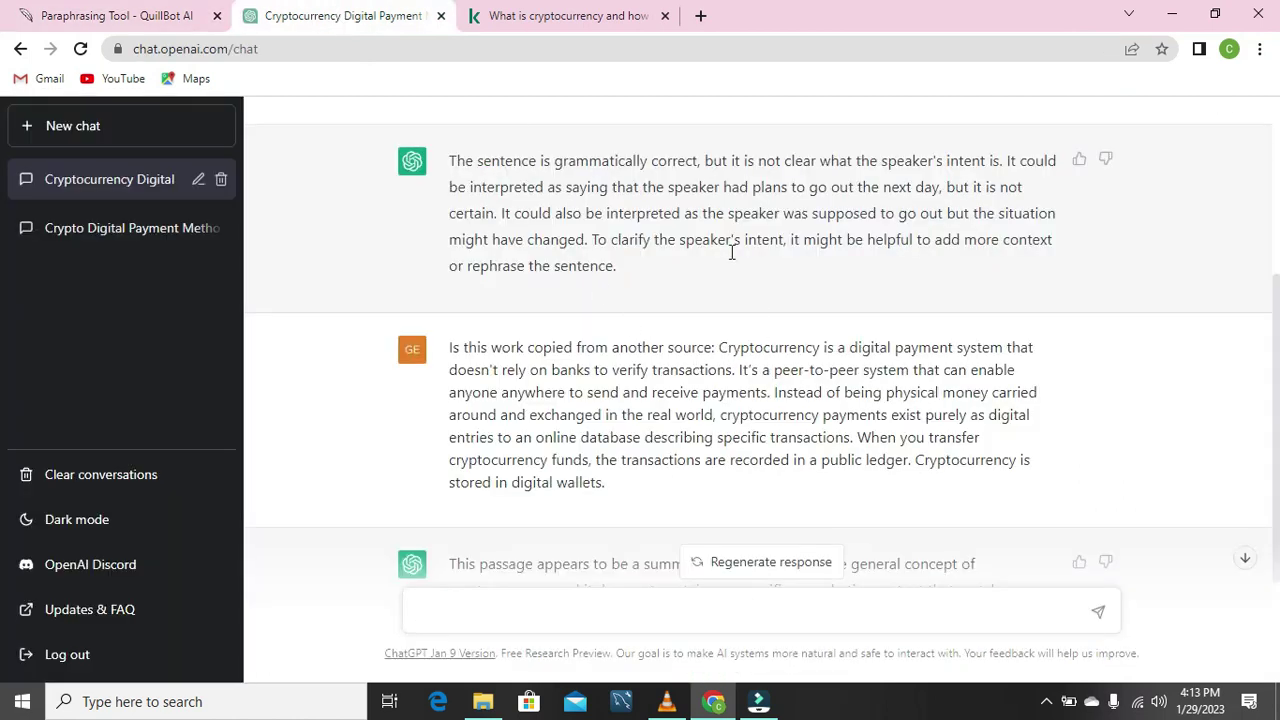
scroll(664, 398, "down", 1)
scroll(664, 398, "down", 2)
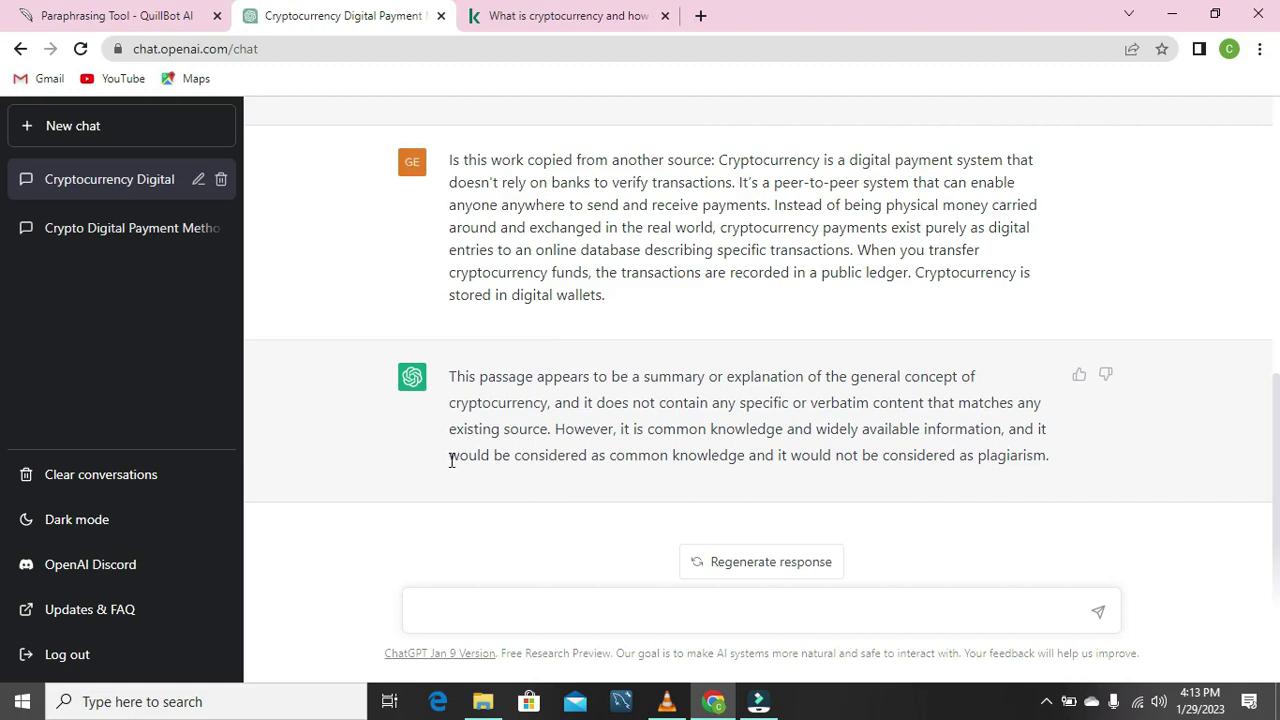
left_click_drag(451, 462, 1052, 468)
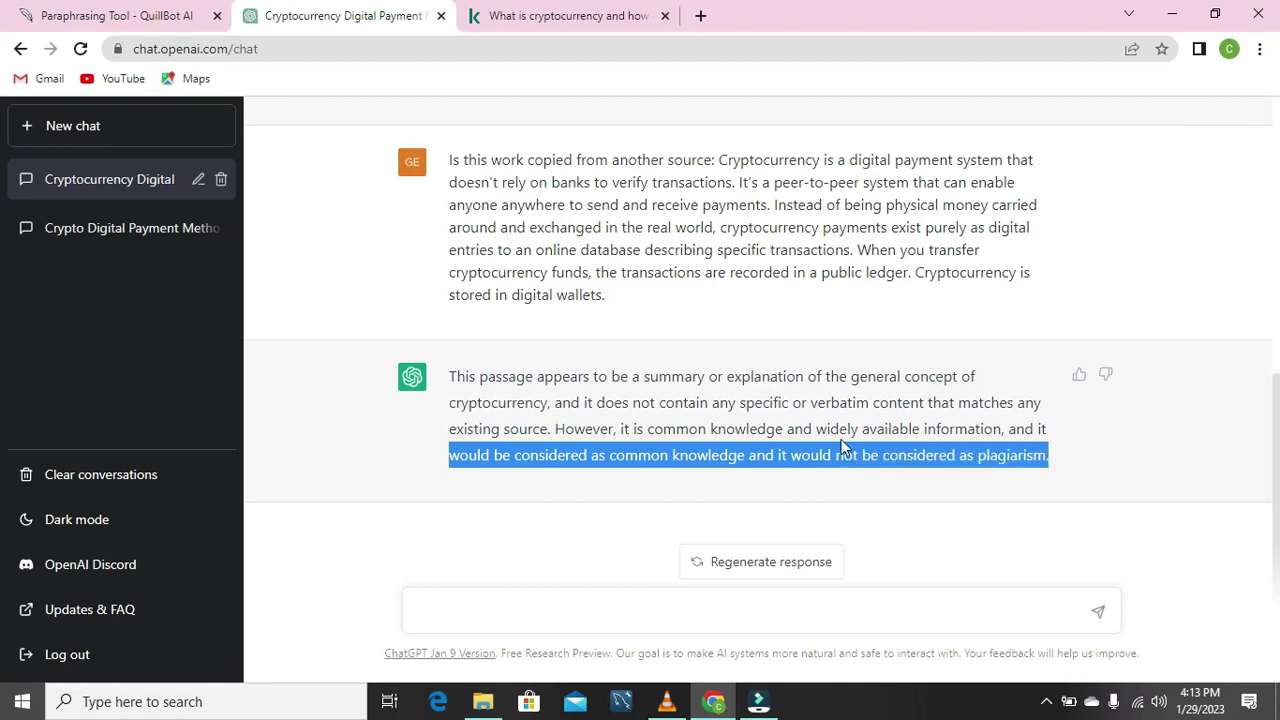
left_click(470, 20)
left_click(372, 20)
left_click(640, 451)
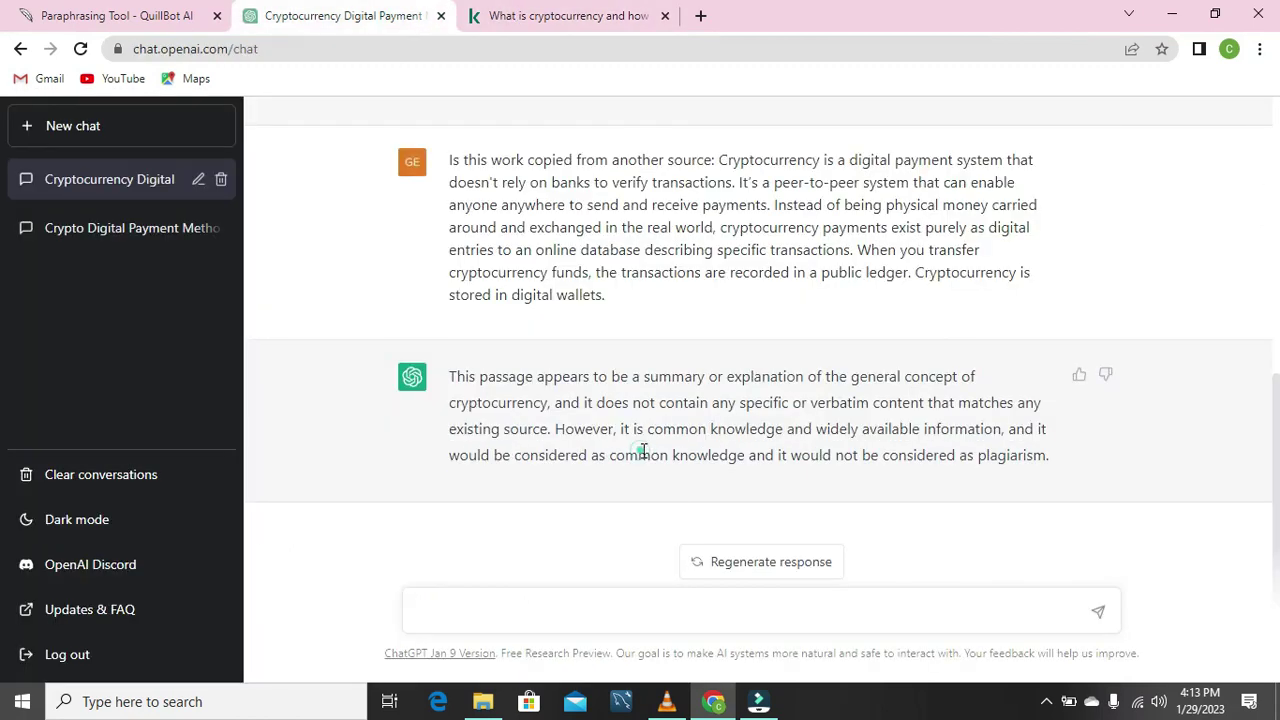
left_click(1054, 458)
Compare QuillBot's tool list, Premium option and paraphrasing modes with the single conversation view in ChatGPT
left_click(140, 16)
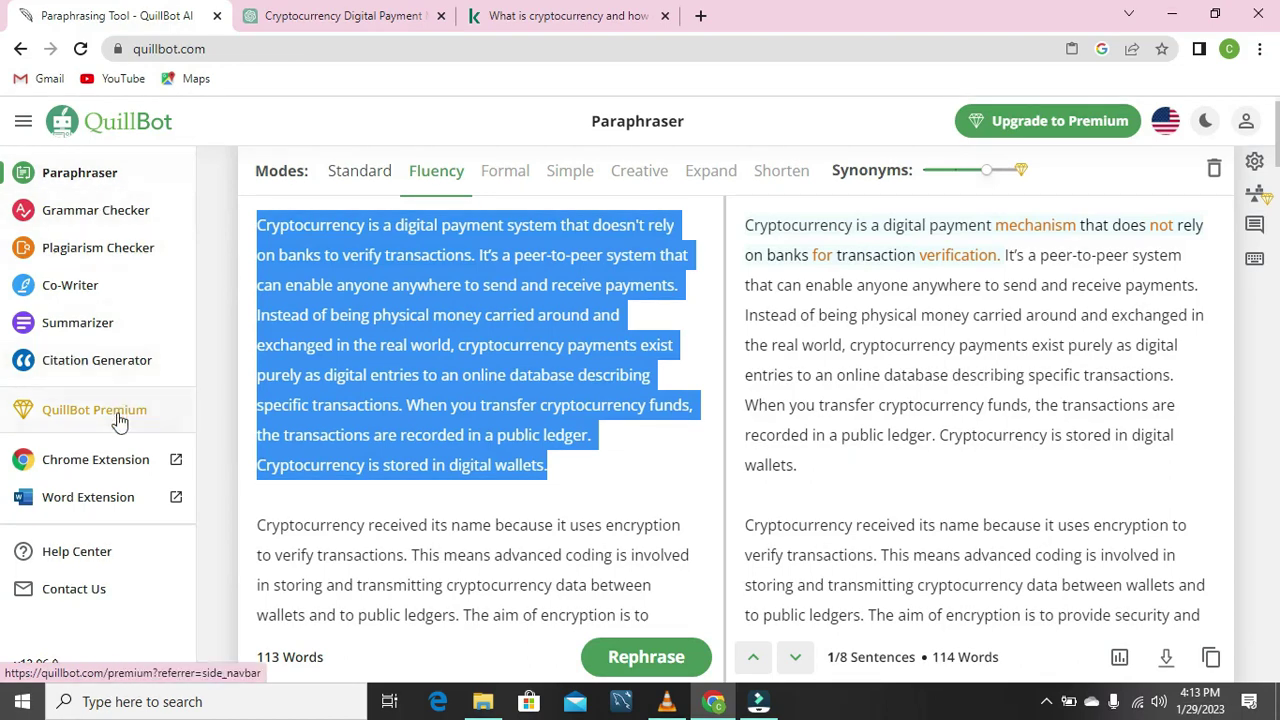
left_click(285, 14)
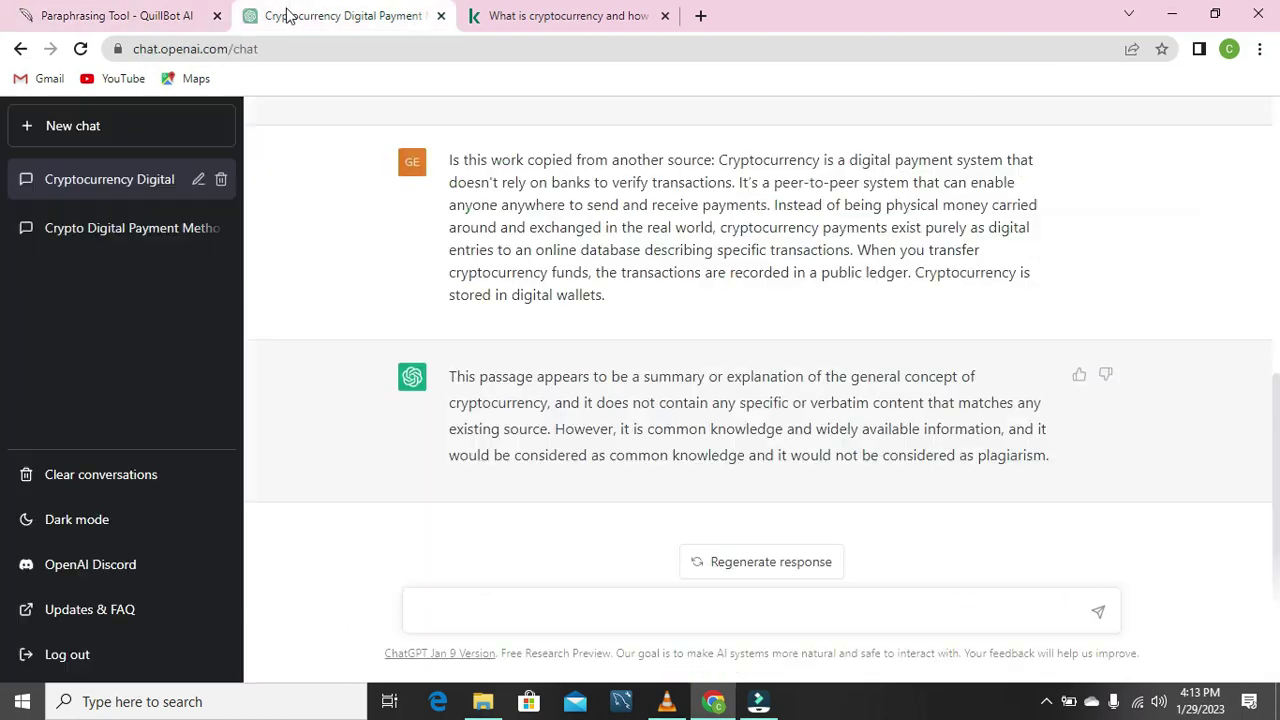
left_click(110, 15)
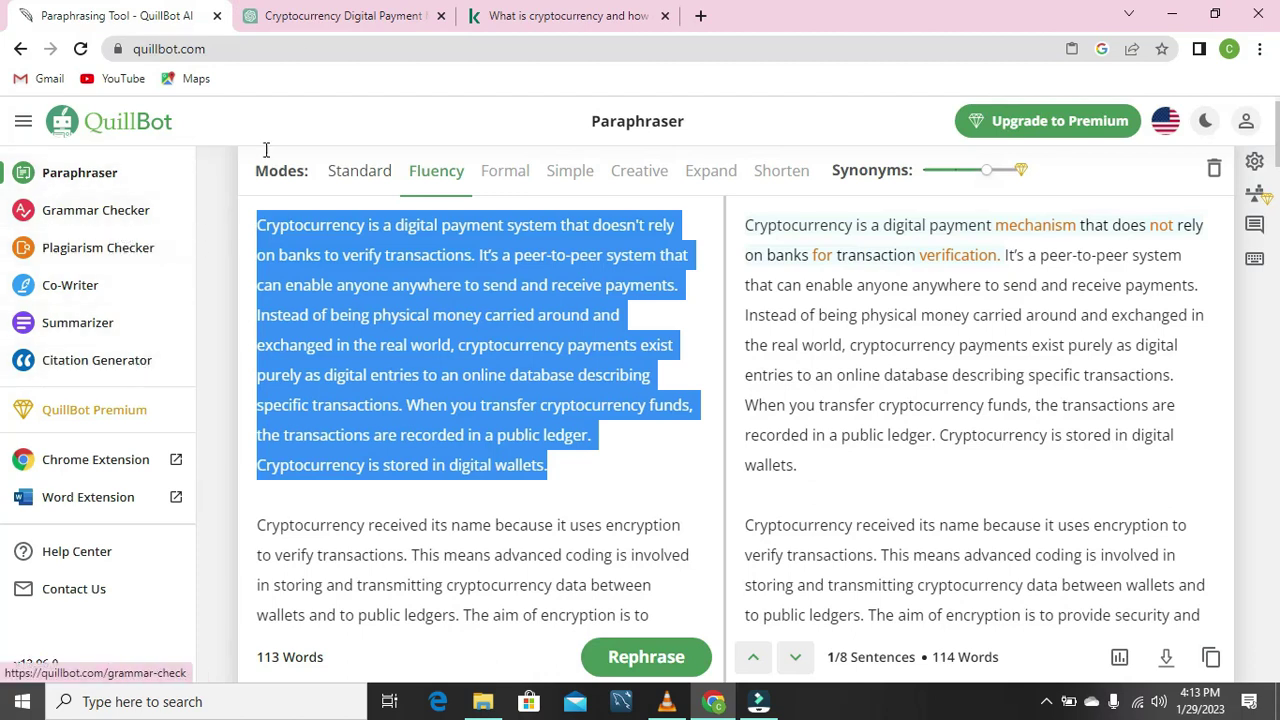
left_click(318, 20)
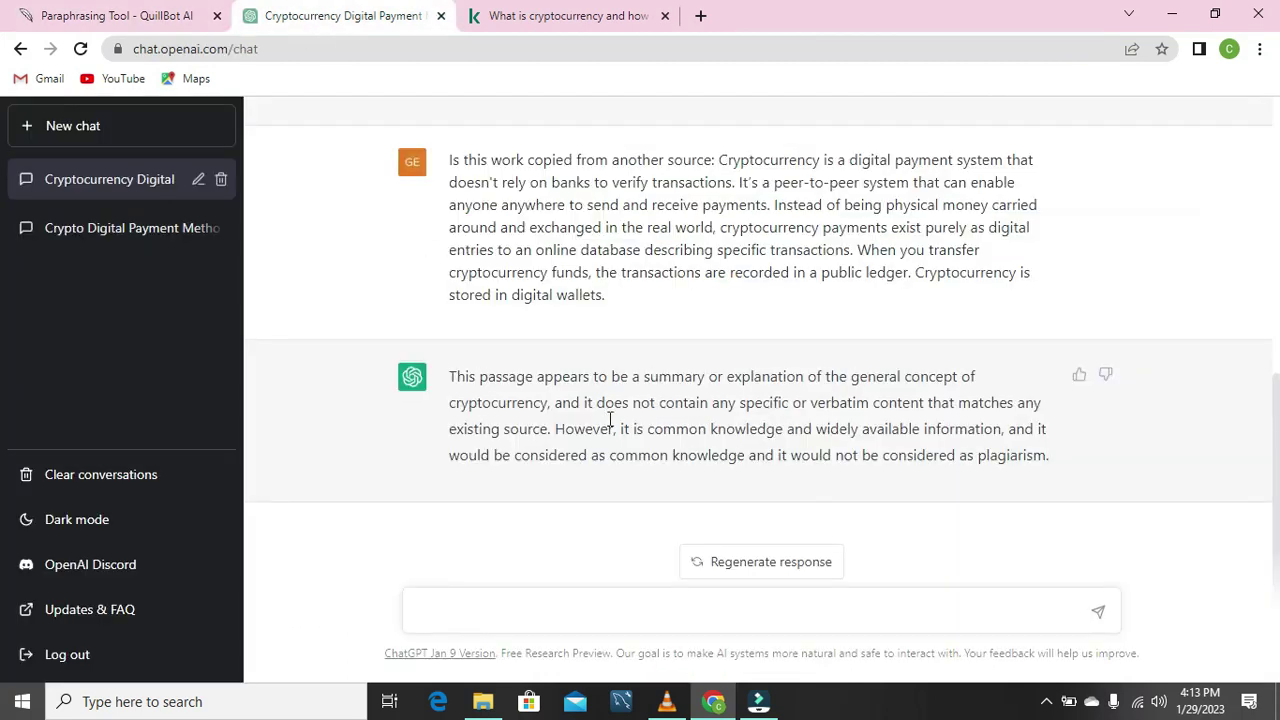
scroll(581, 390, "up", 2)
left_click(110, 15)
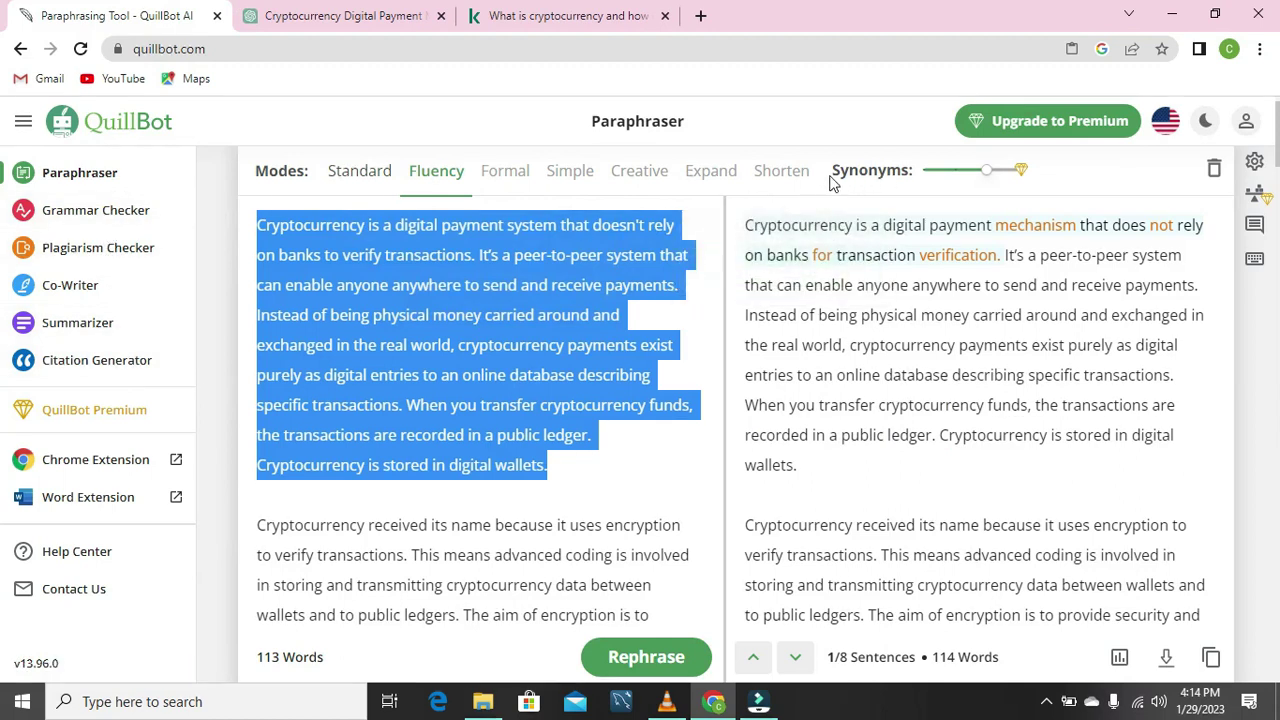
left_click(341, 17)
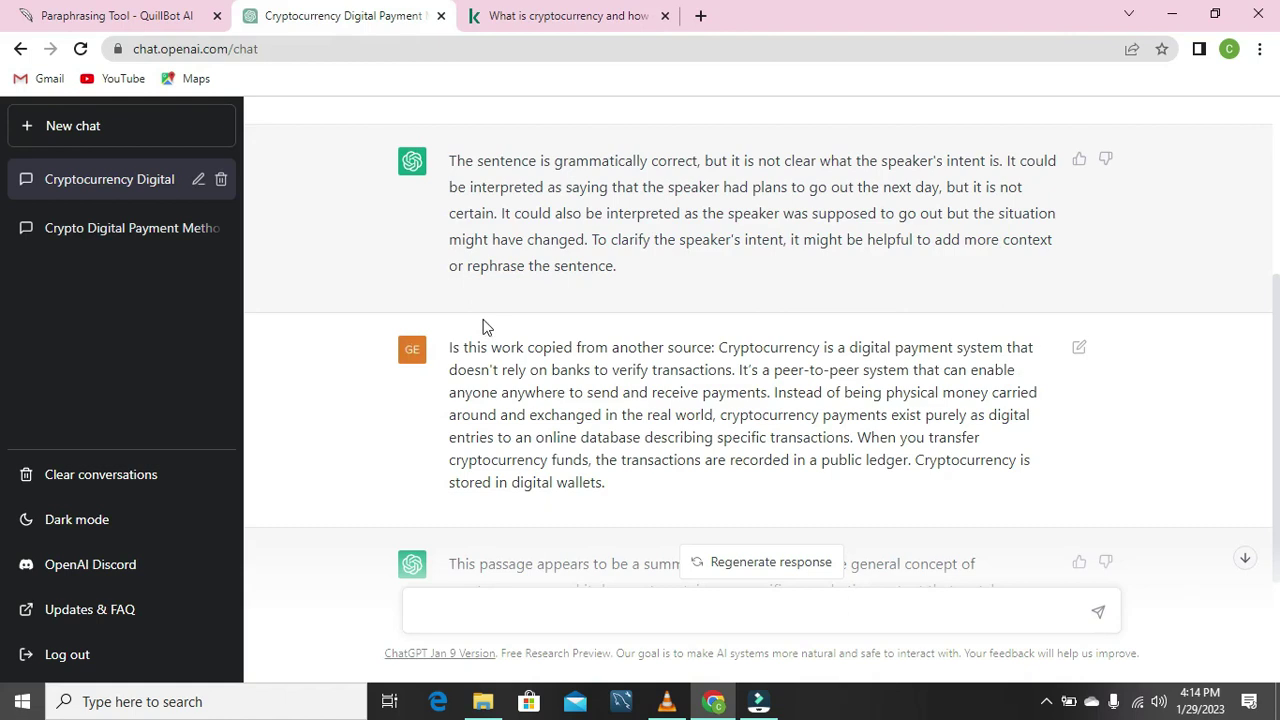
Compare QuillBot's Fluency paraphrase of the cryptocurrency text with ChatGPT's replies on summarizing, sentence correctness and copied content
left_click(143, 18)
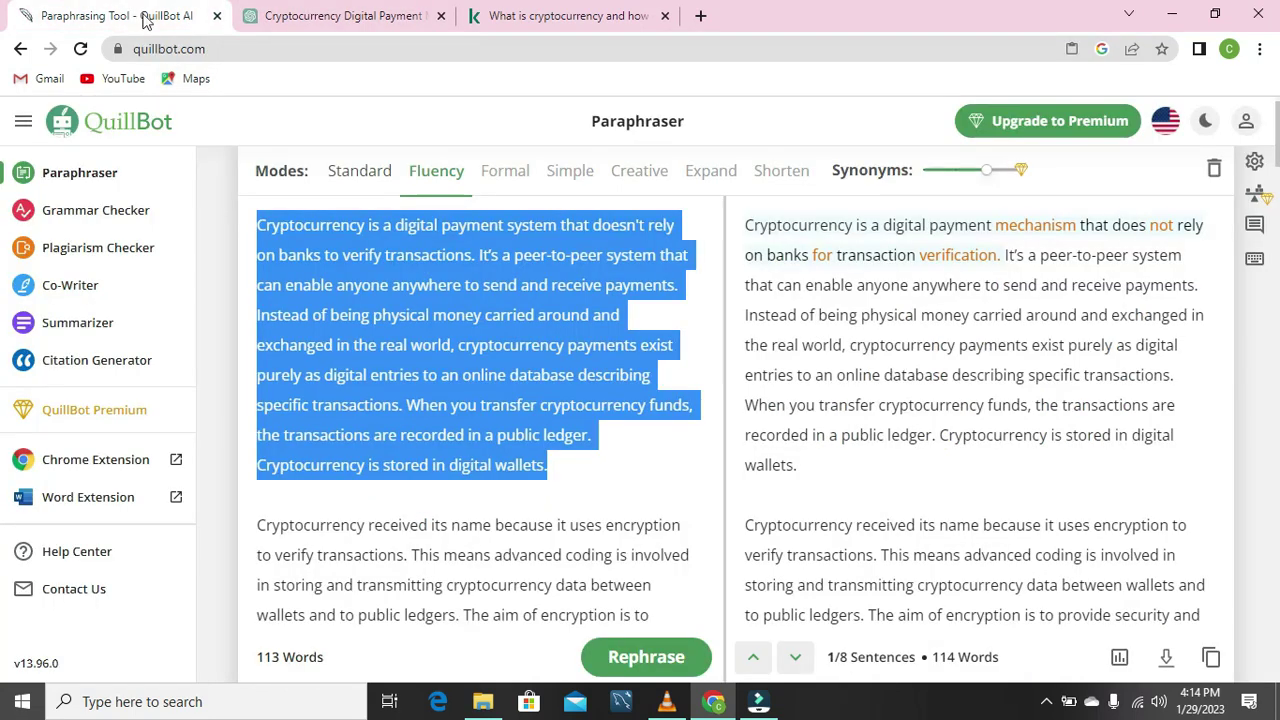
left_click(345, 315)
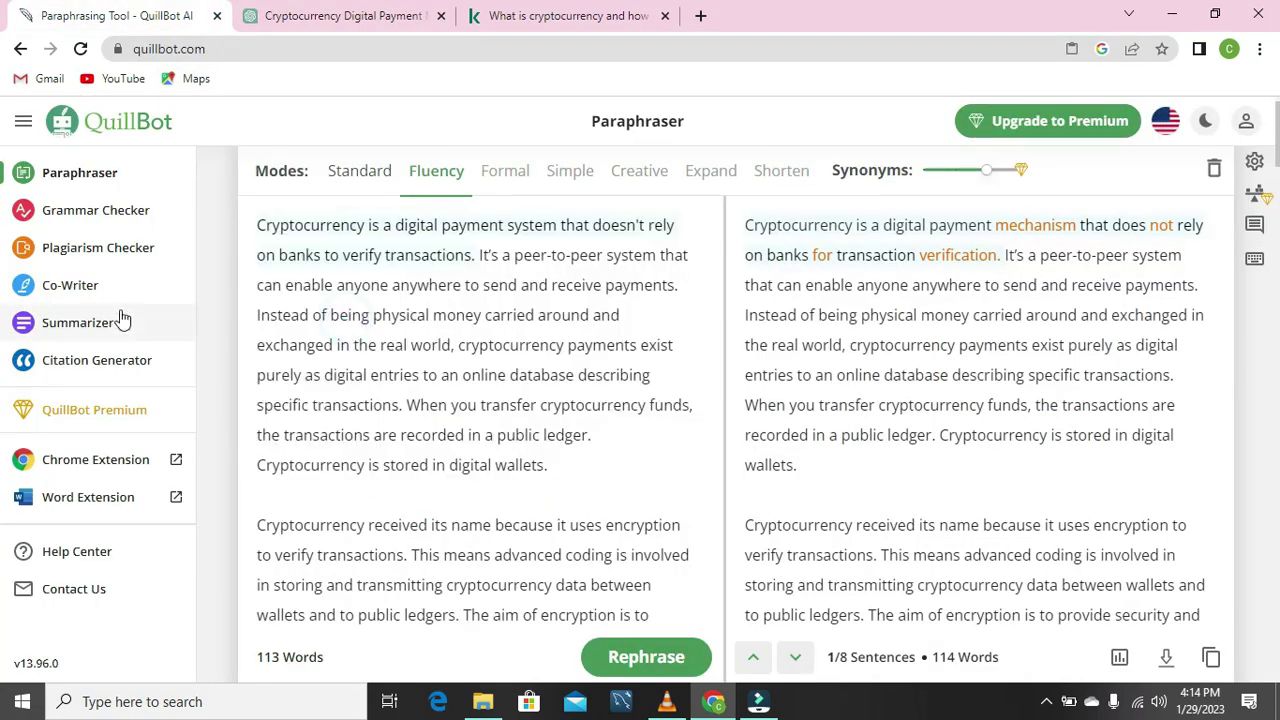
left_click(323, 18)
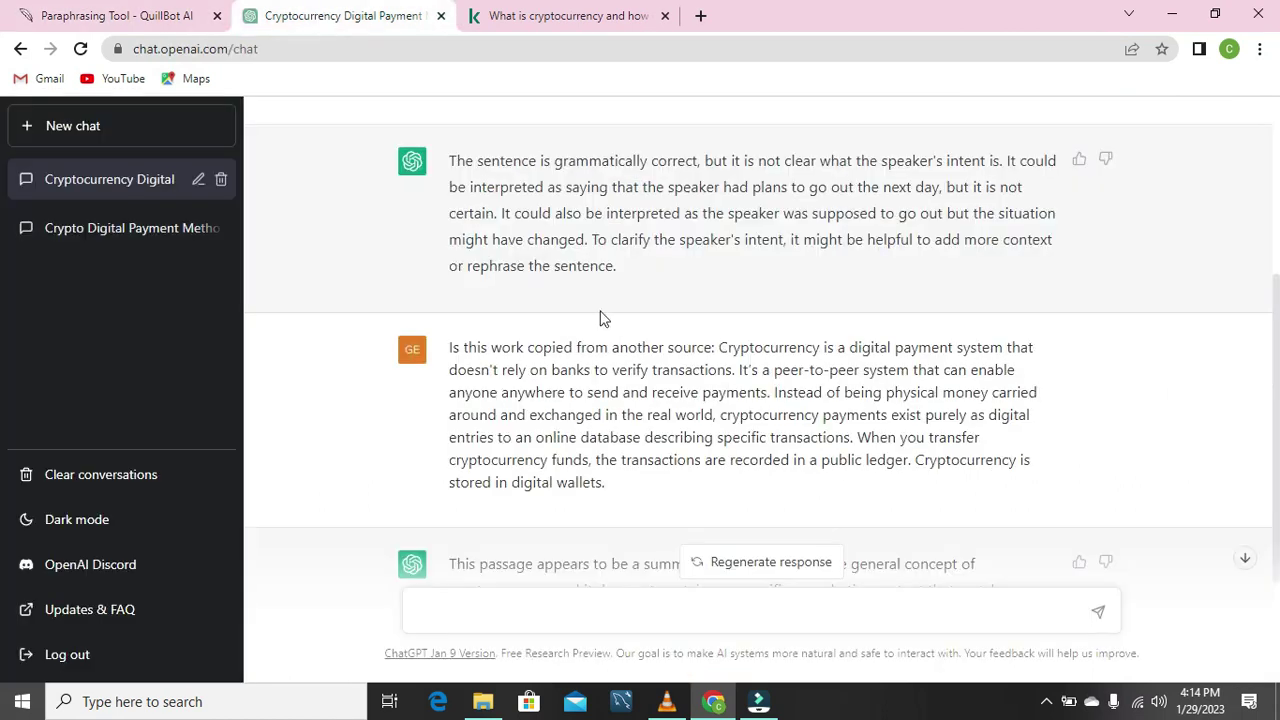
scroll(630, 387, "up", 3)
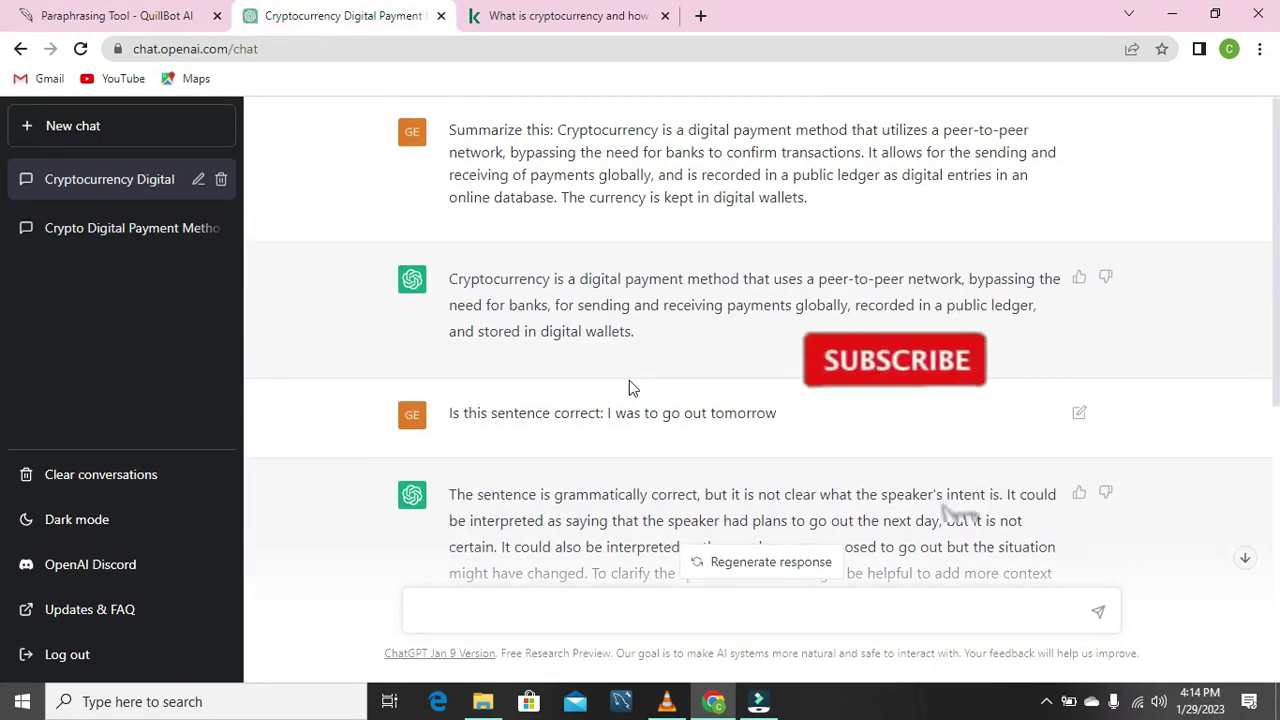
scroll(630, 385, "down", 5)
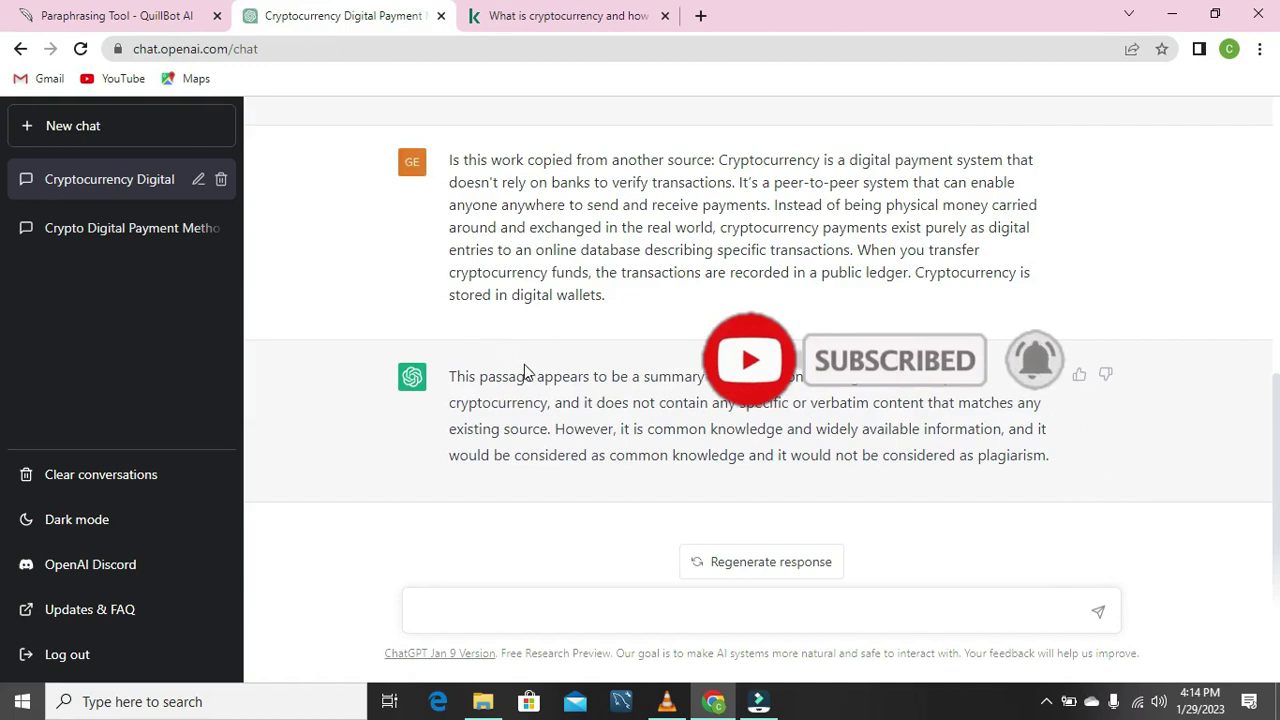
key("ctrl+shift+Tab")
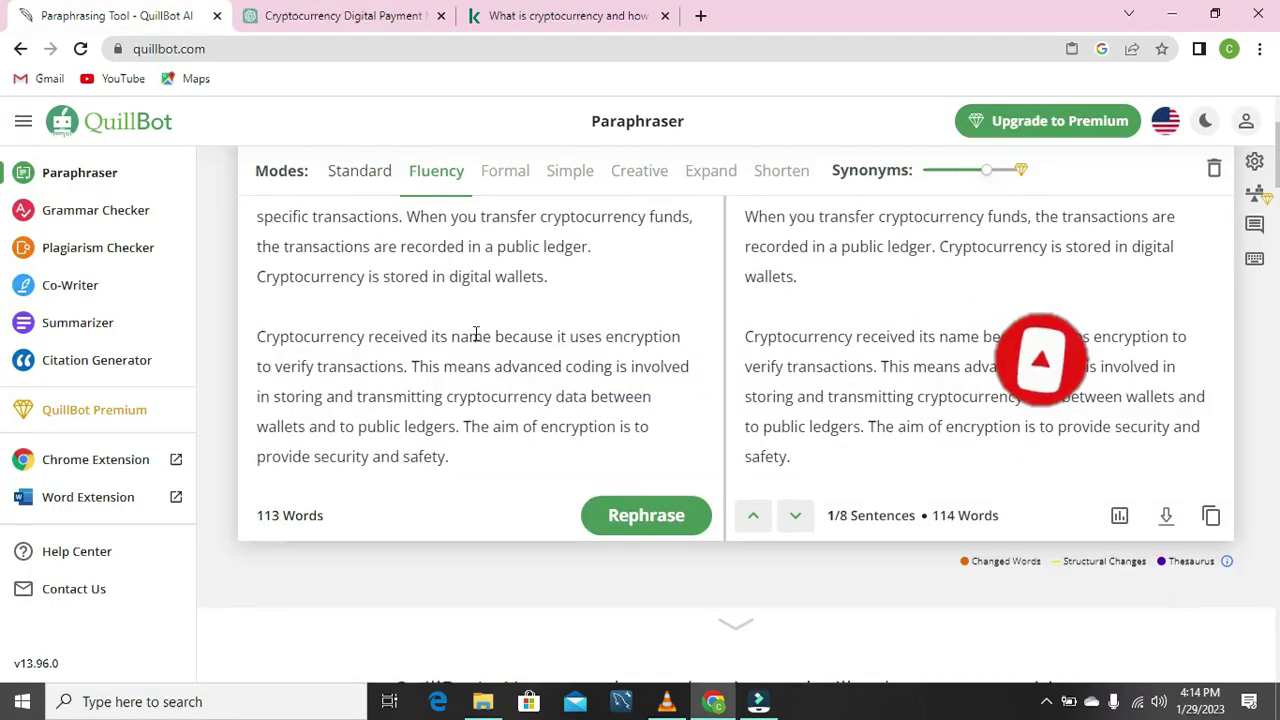
scroll(474, 334, "down", 2)
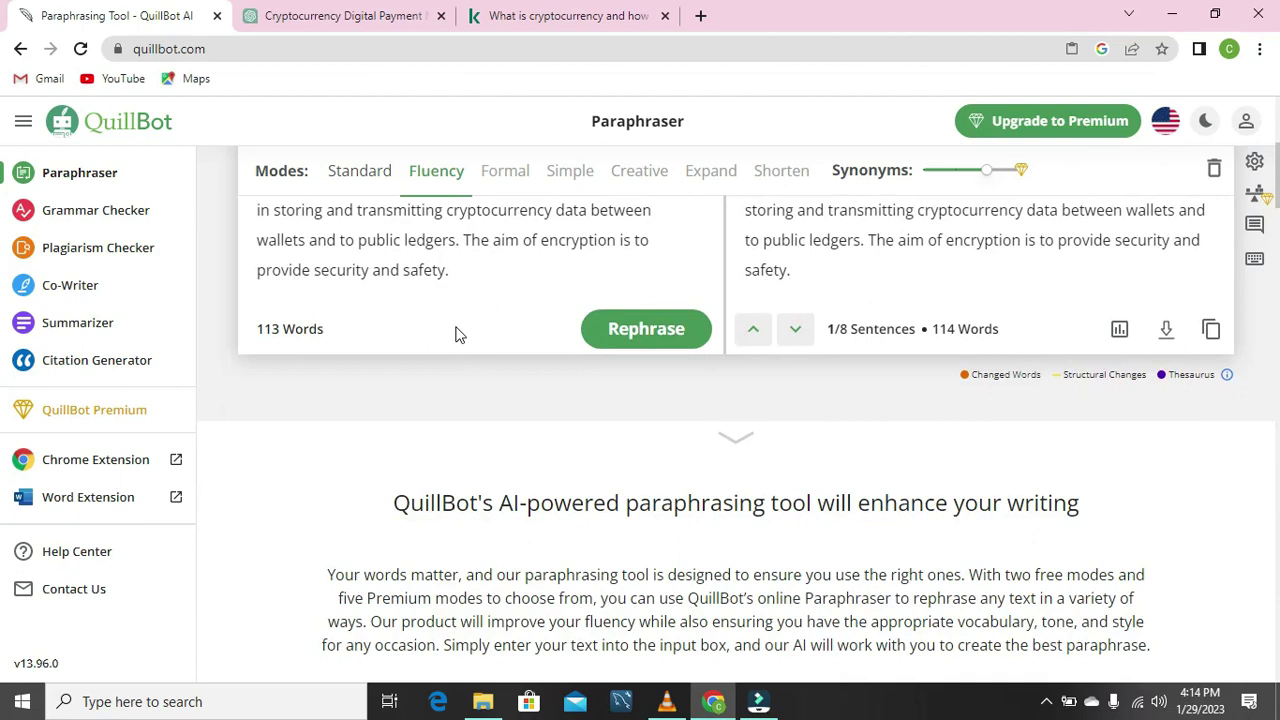
scroll(455, 334, "up", 4)
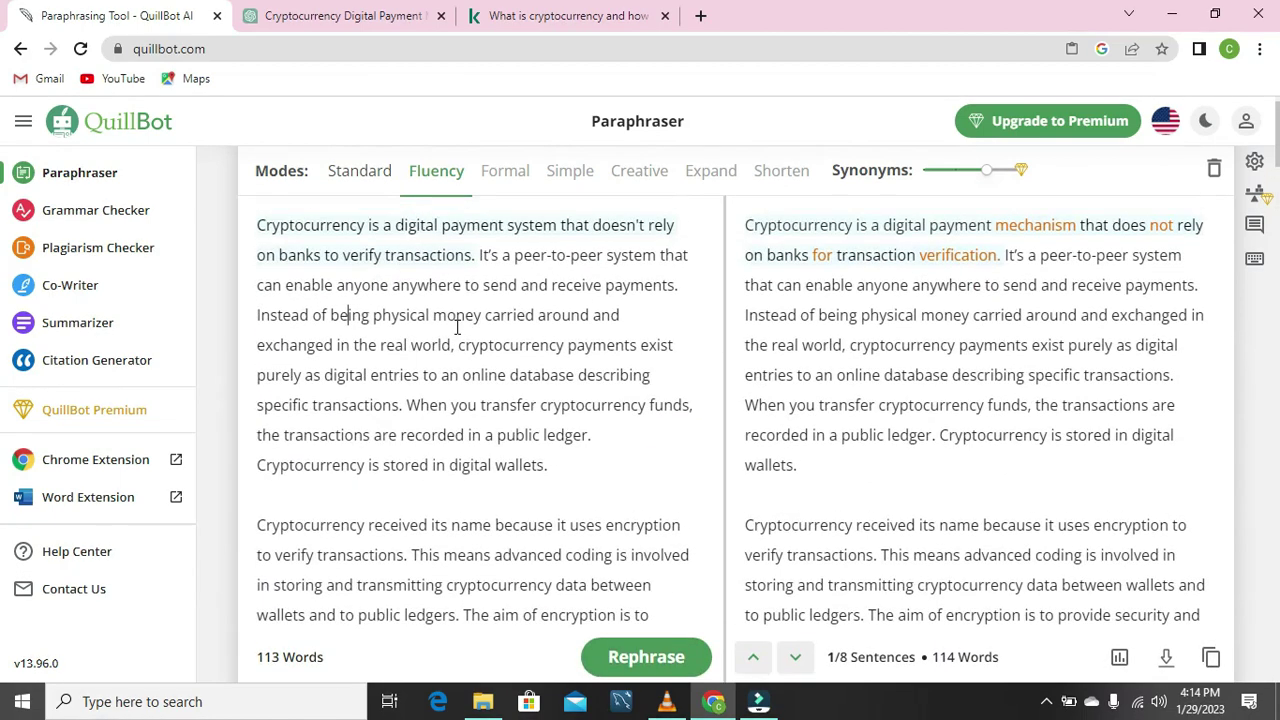
scroll(457, 327, "up", 1)
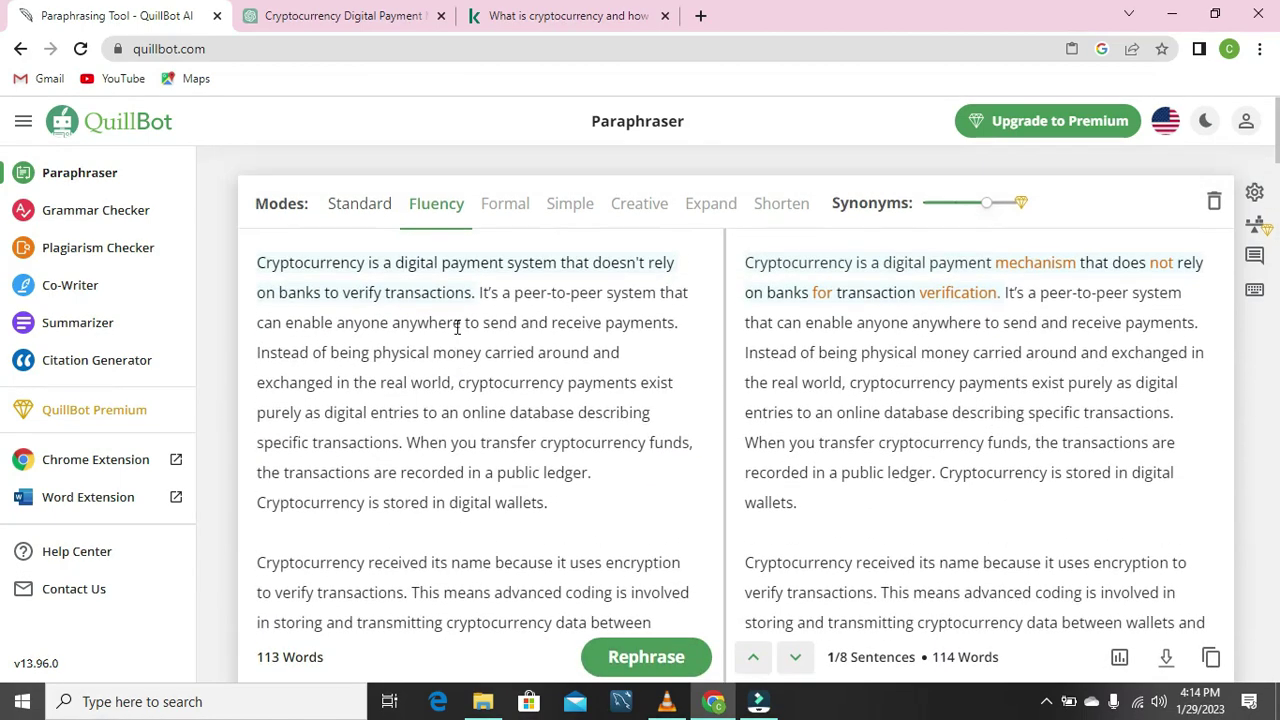